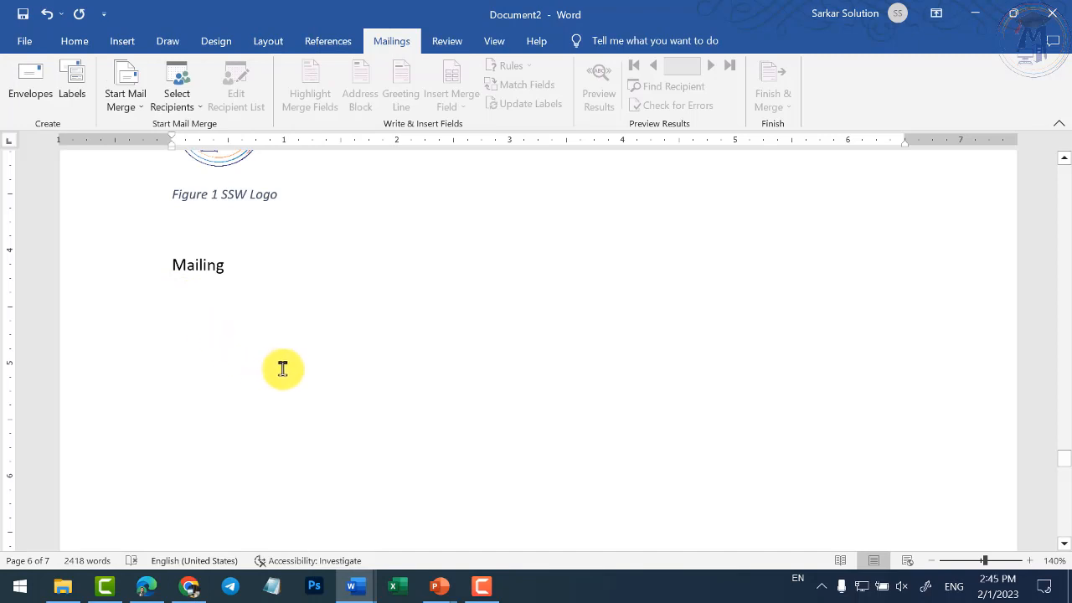
- Create a new document filled with =rand() sample paragraphs
scroll(280, 368, down, 3)
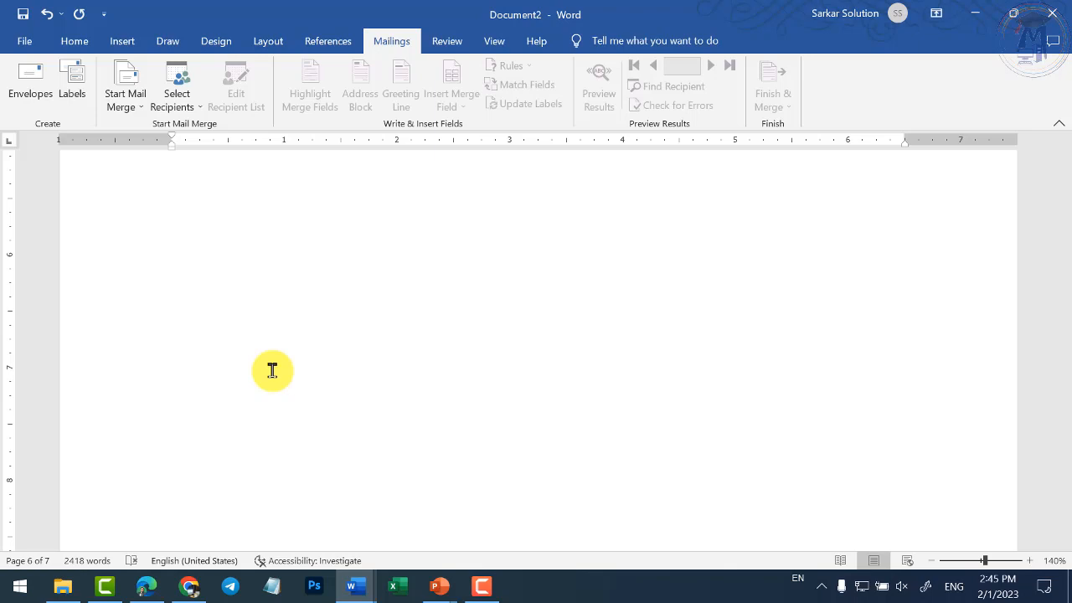
scroll(272, 371, down, 3)
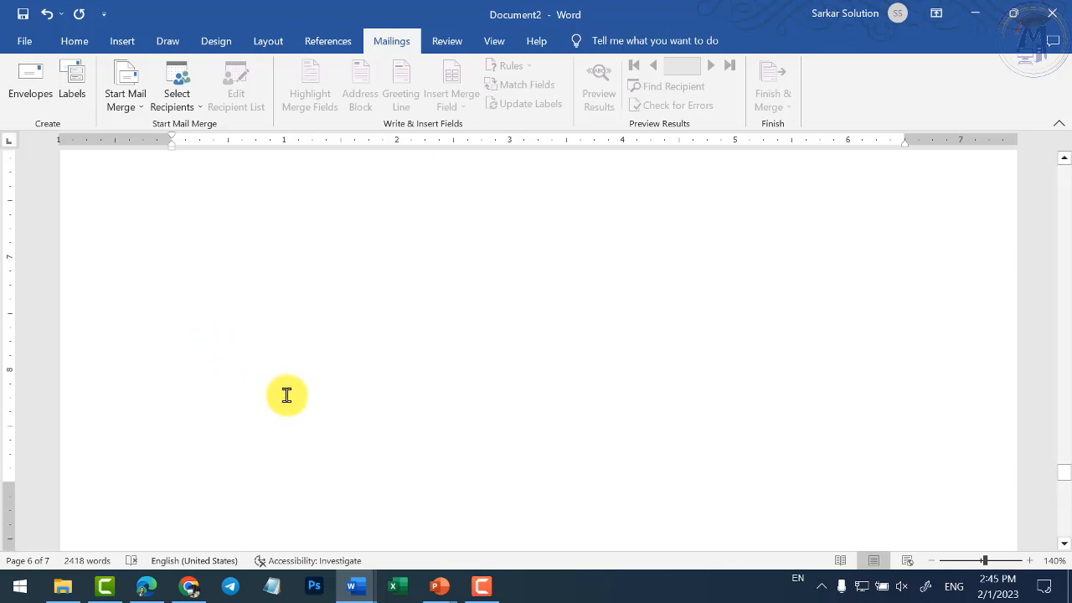
ctrl+scroll(287, 394, down, 4)
scroll(307, 397, down, 3)
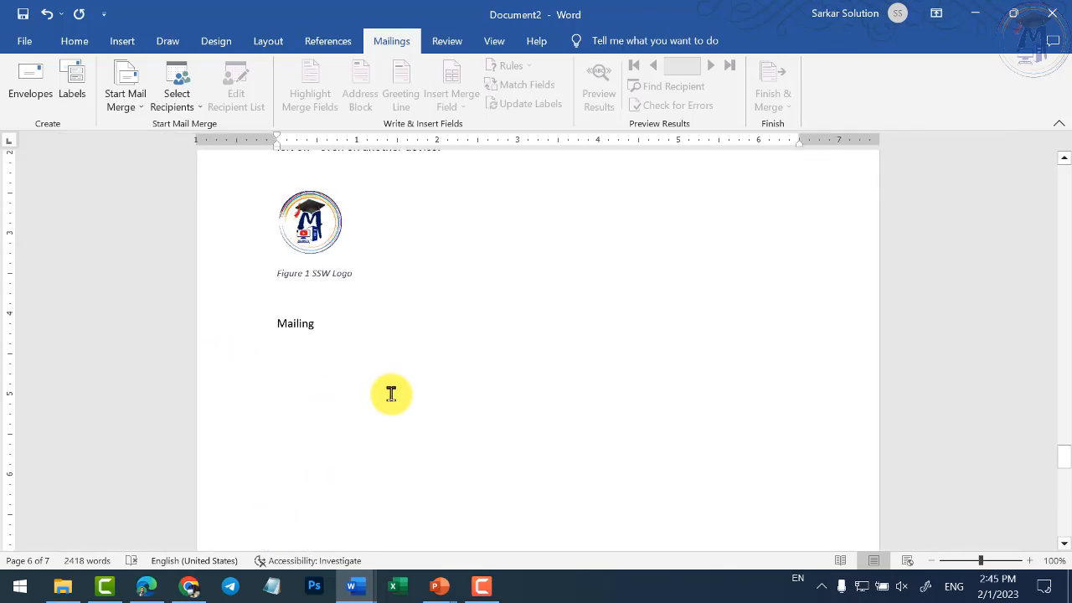
key(ctrl+n)
text(=)
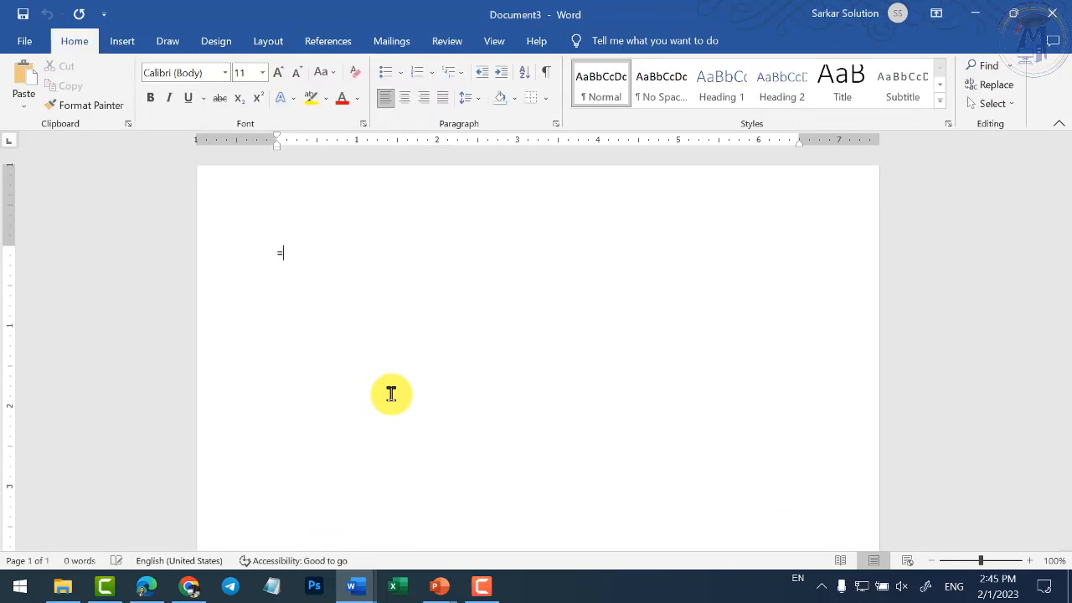
text(rand())
key(Return)
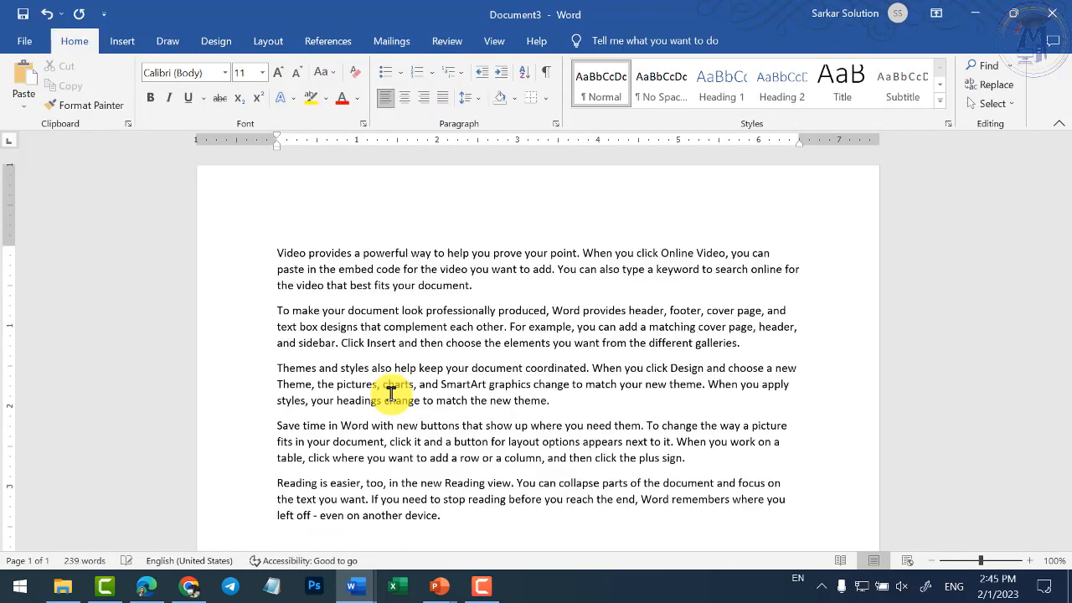
- Add Name, Fname, Address and Mobile label lines above the sample text
click(276, 244)
key(Return)
key(Return)
key(Up)
key(Up)
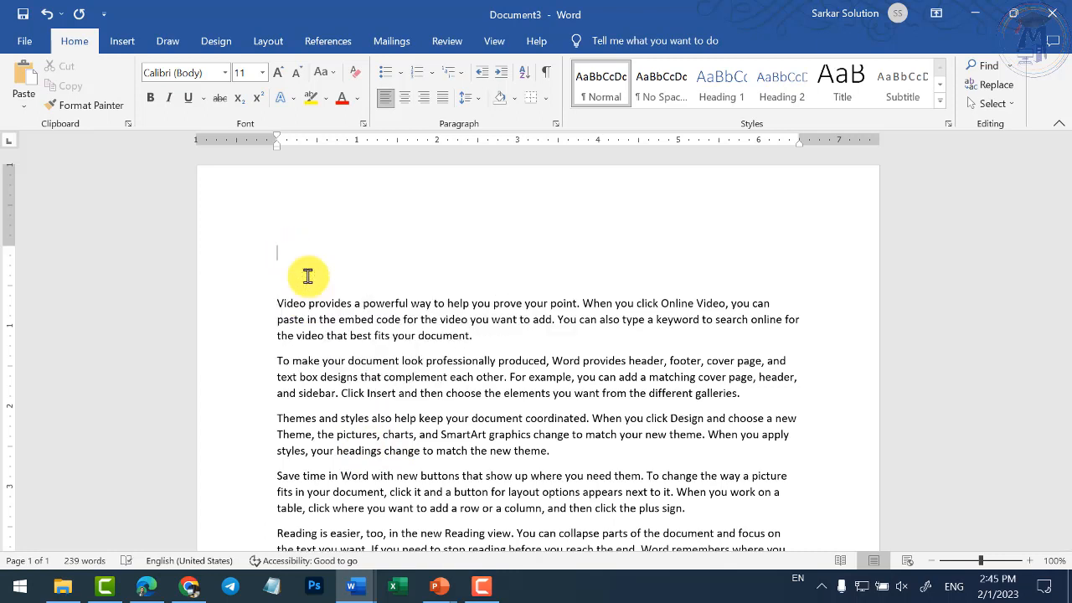
text(Name)
key(Return)
text(Ad)
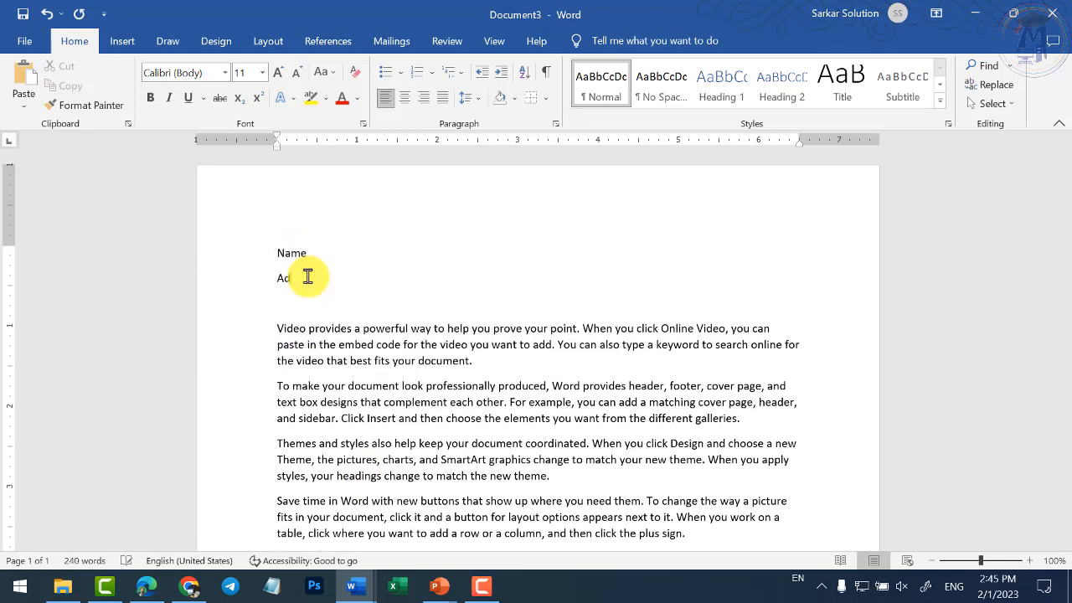
text(dress)
key(Return)
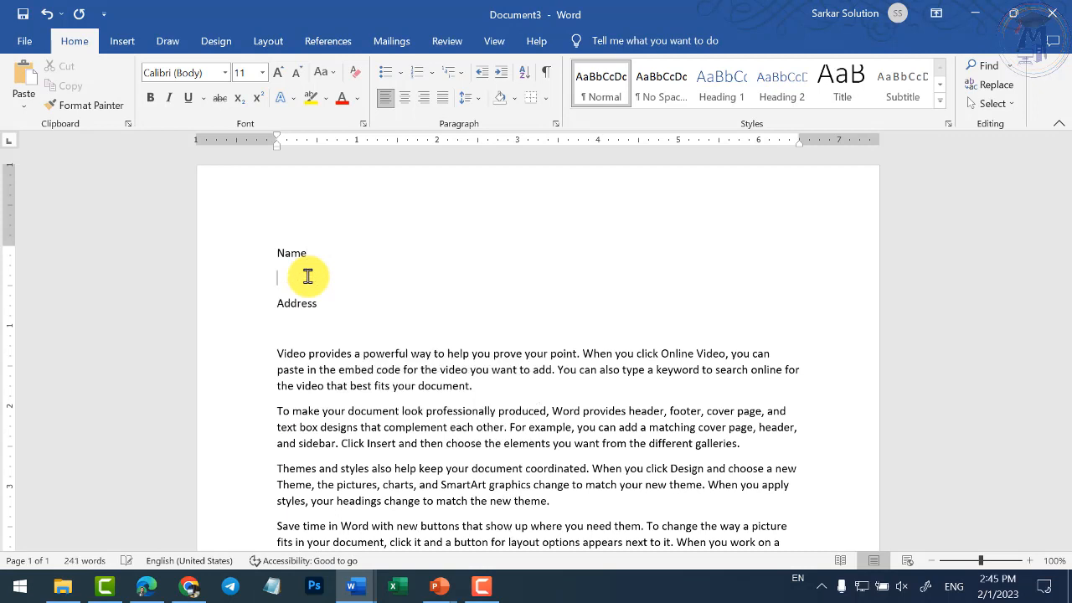
text(Fname)
key(Return)
text(Mobile)
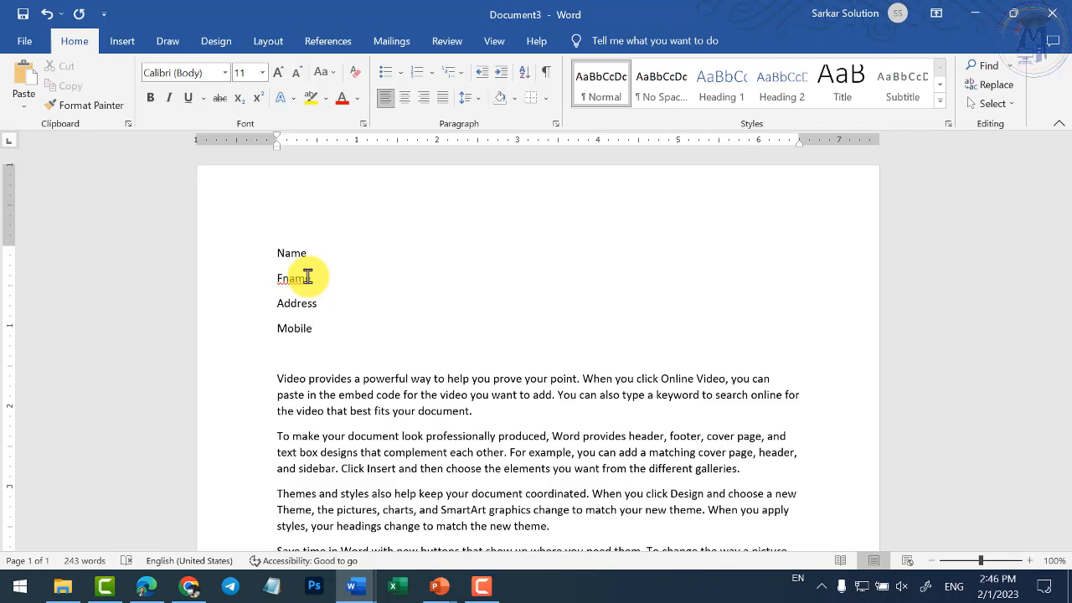
- Append '- A' after the Name label so it reads 'Name - A'
click(278, 253)
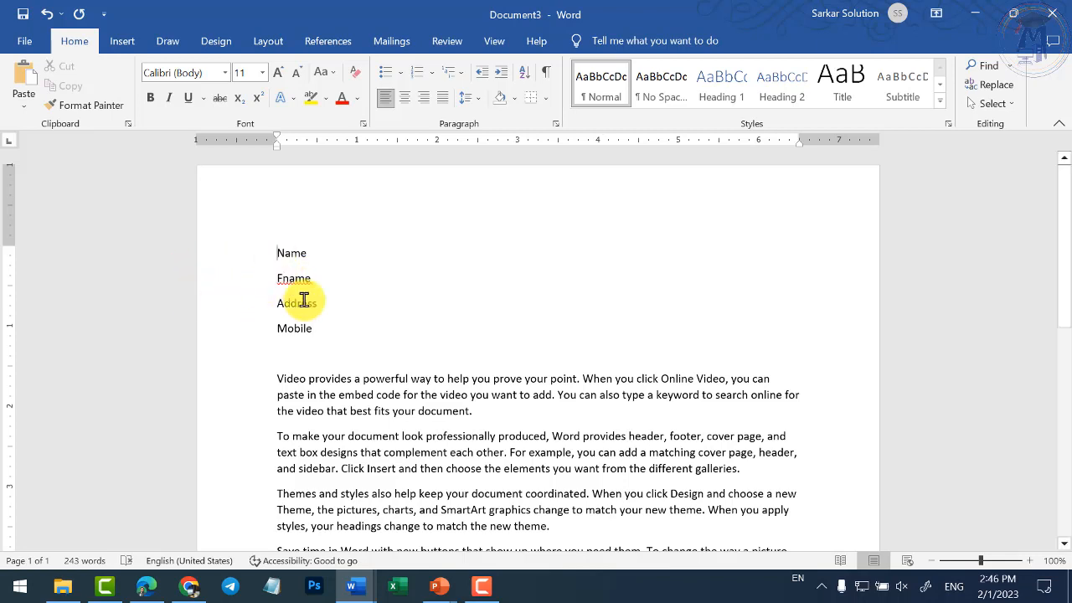
shift+click(312, 328)
click(330, 246)
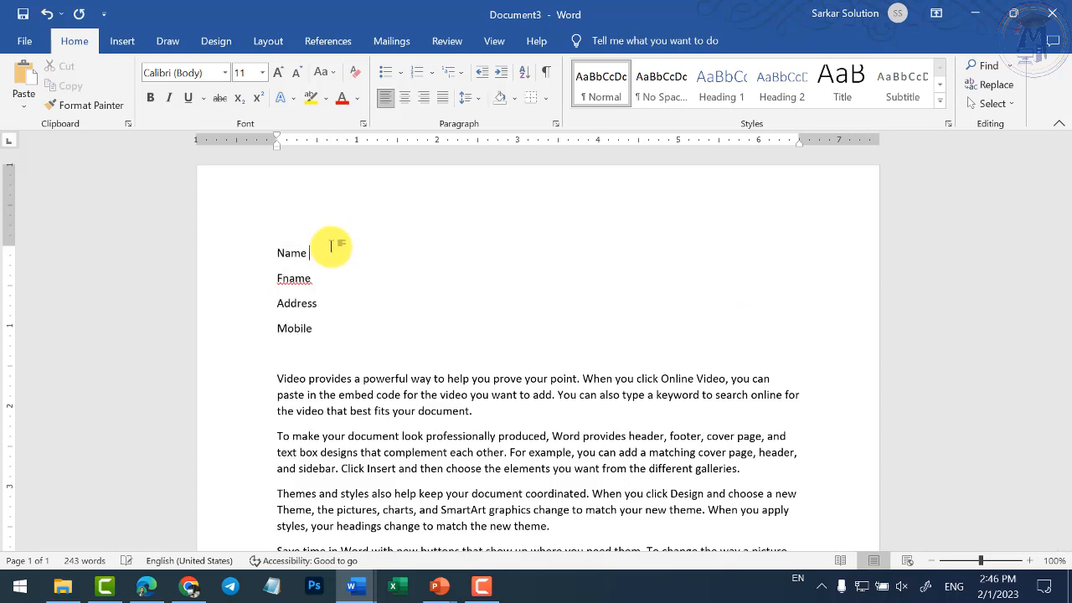
text(- A)
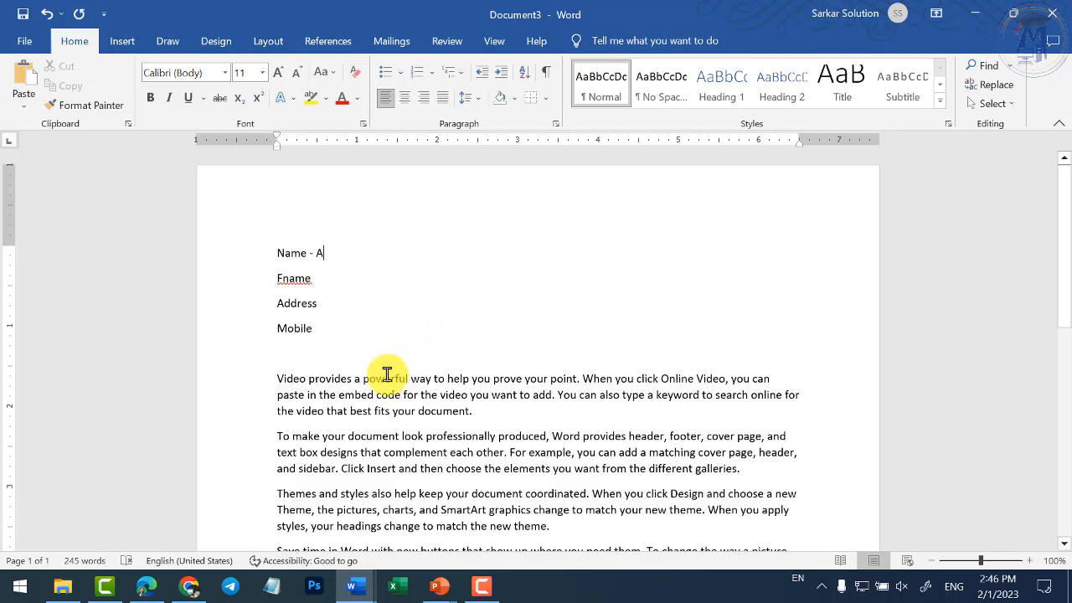
- Select the Name - A to Mobile lines and look at the Start Mail Merge document types
scroll(383, 369, down, 3)
scroll(465, 377, up, 3)
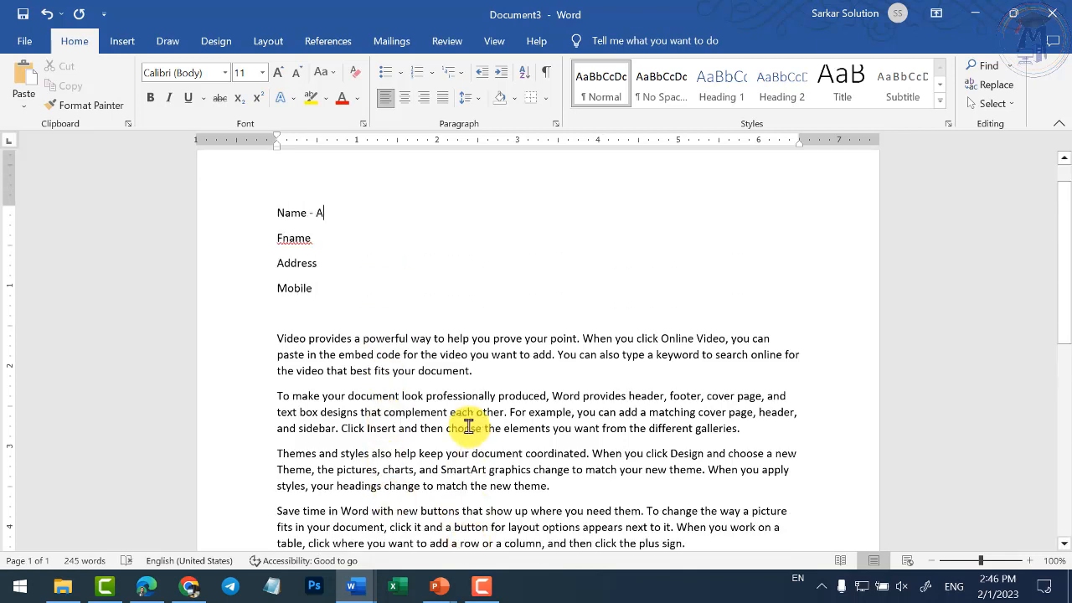
drag(276, 252, 334, 335)
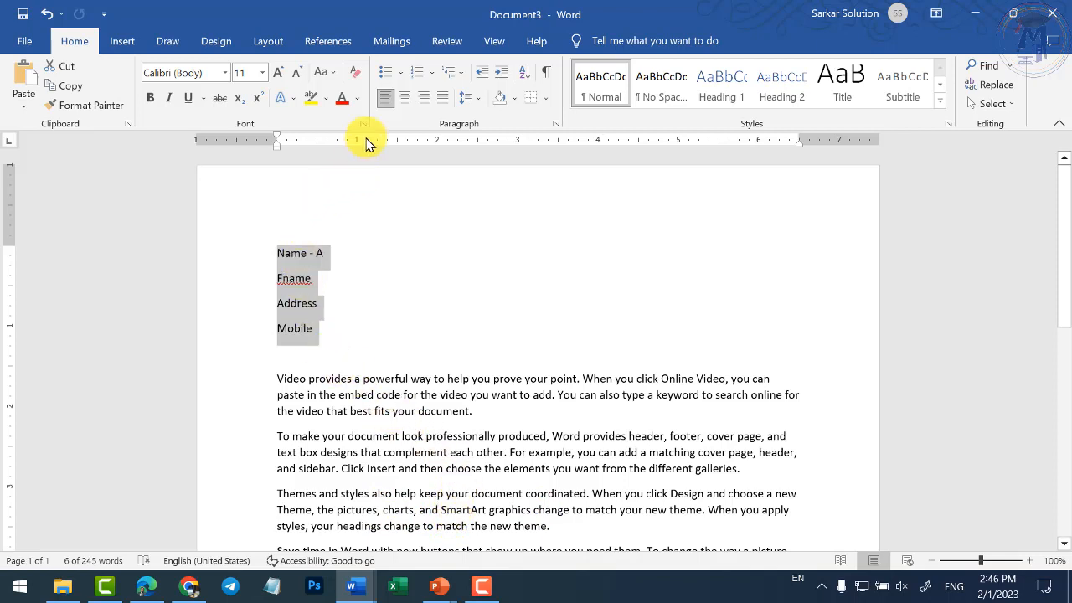
click(394, 46)
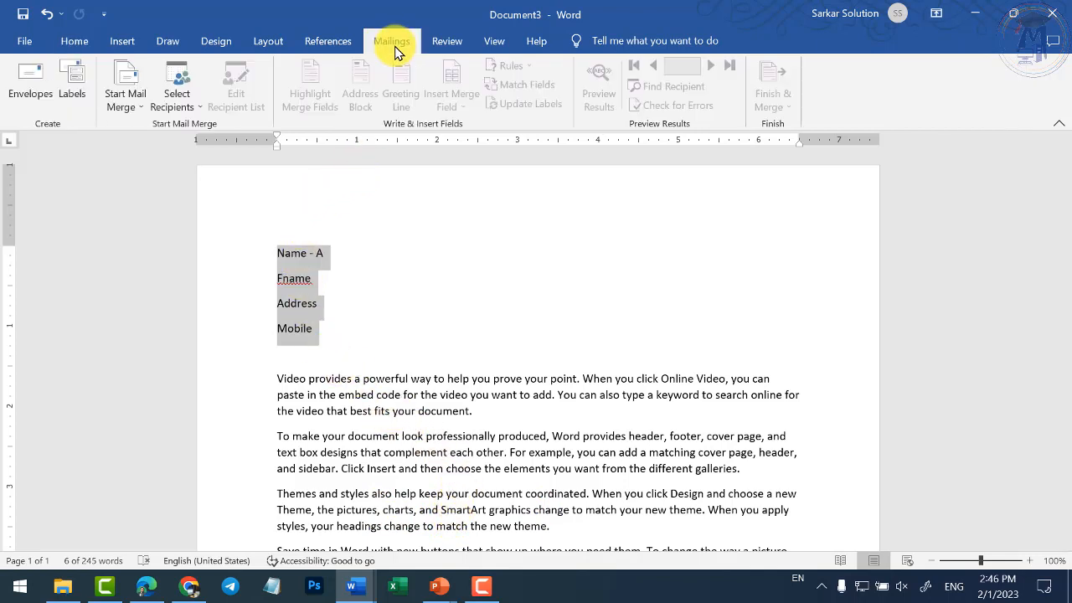
click(134, 107)
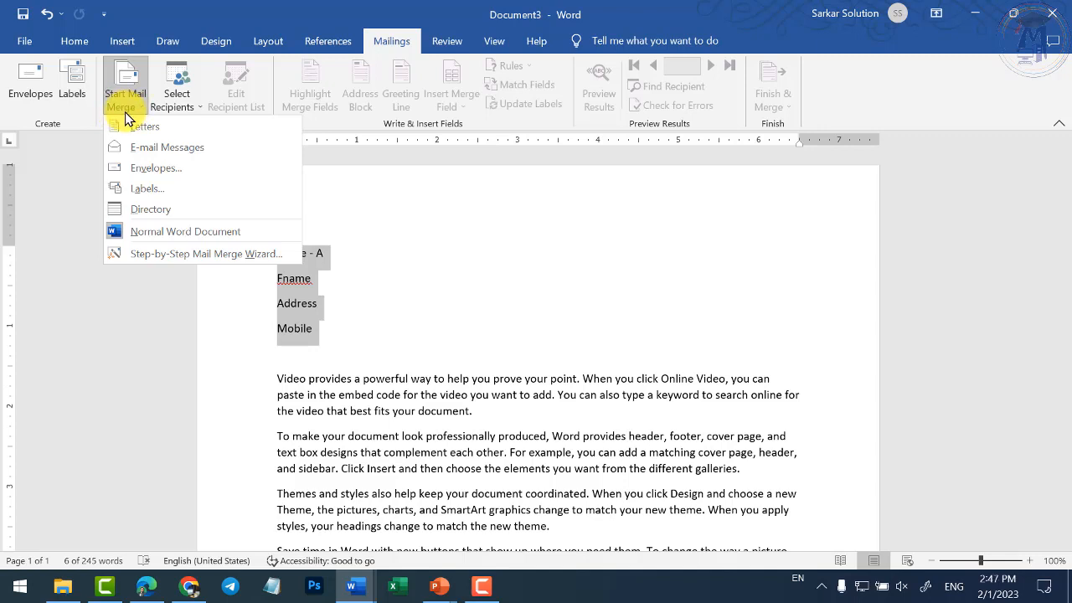
click(134, 111)
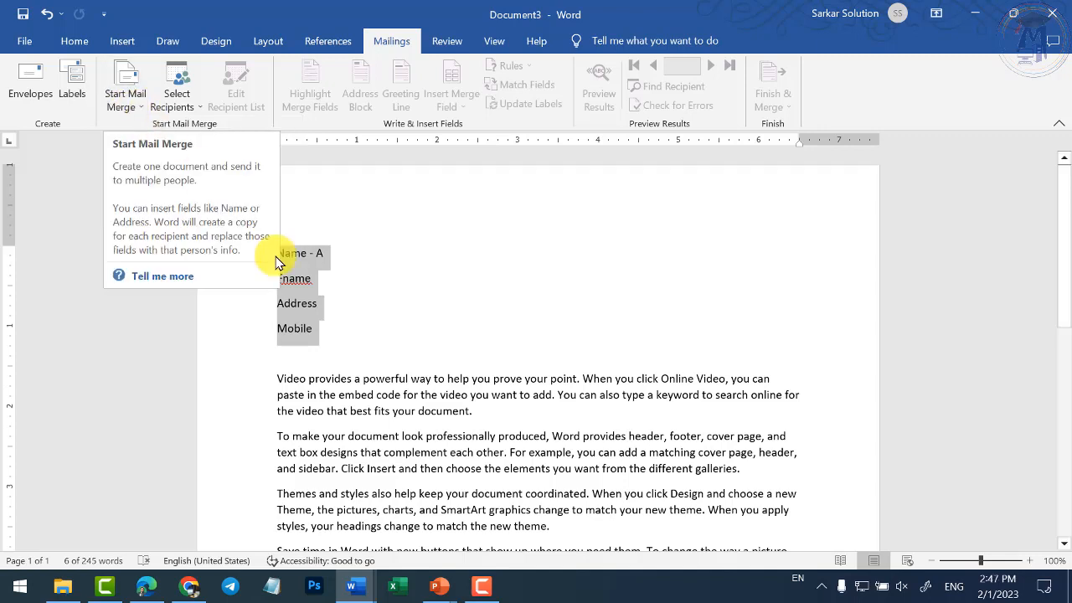
- Insert a blank line below Mobile, then reselect the labels and reopen Start Mail Merge
click(350, 360)
key(Return)
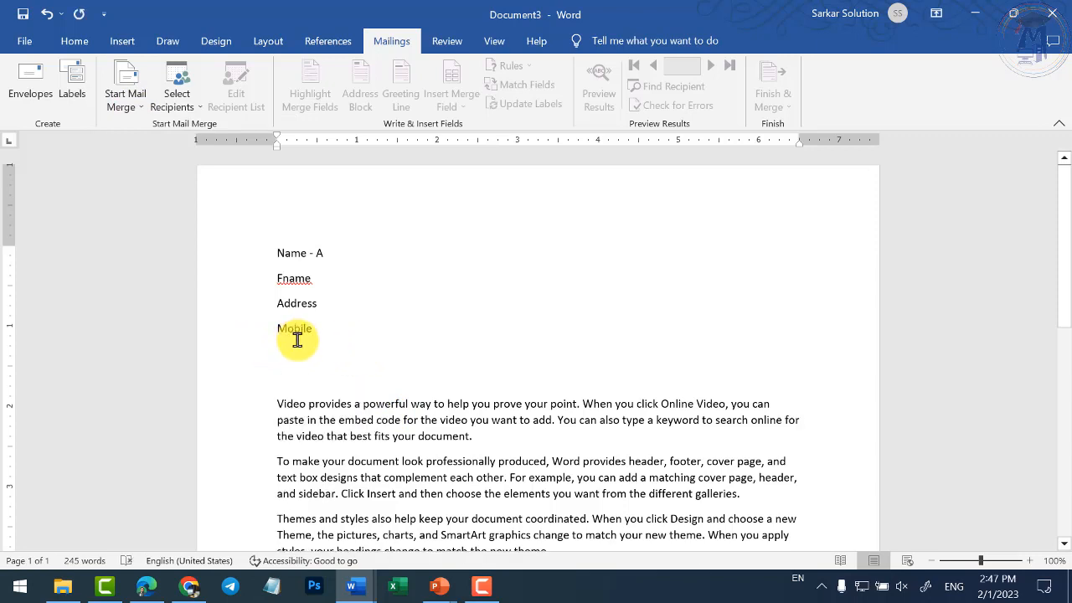
drag(316, 328, 279, 253)
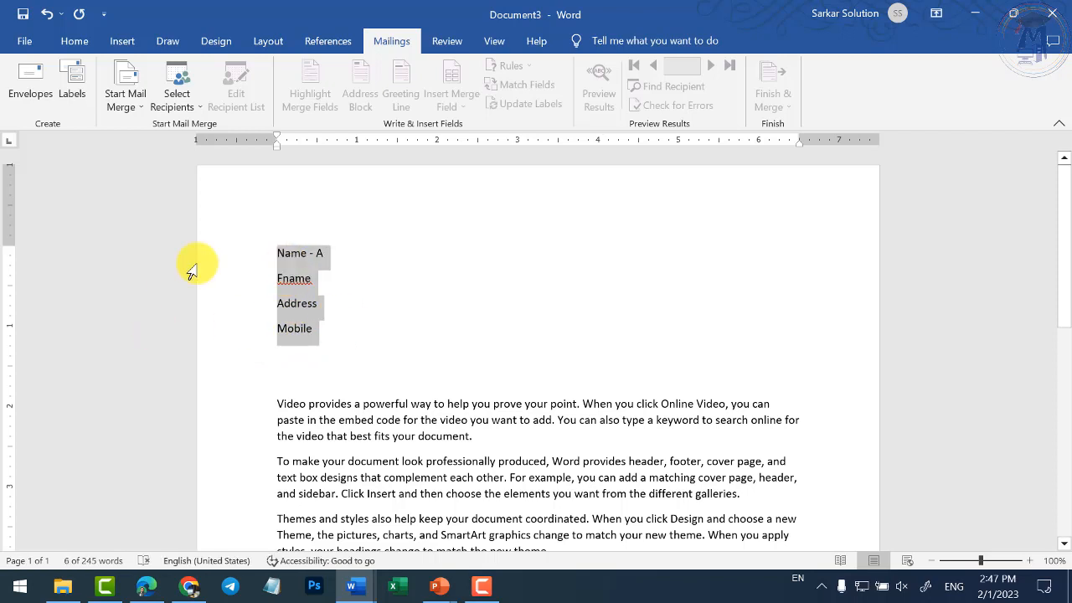
click(132, 106)
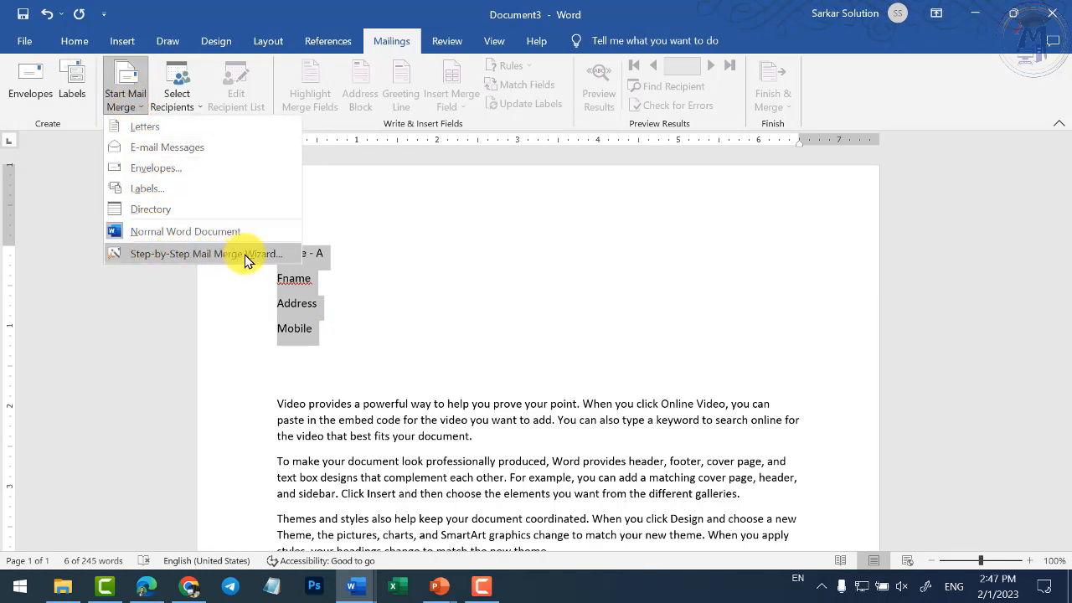
- Add a 'Dialog Box' heading below Mobile and enlarge its font
click(406, 353)
click(400, 377)
key(Return)
text(D)
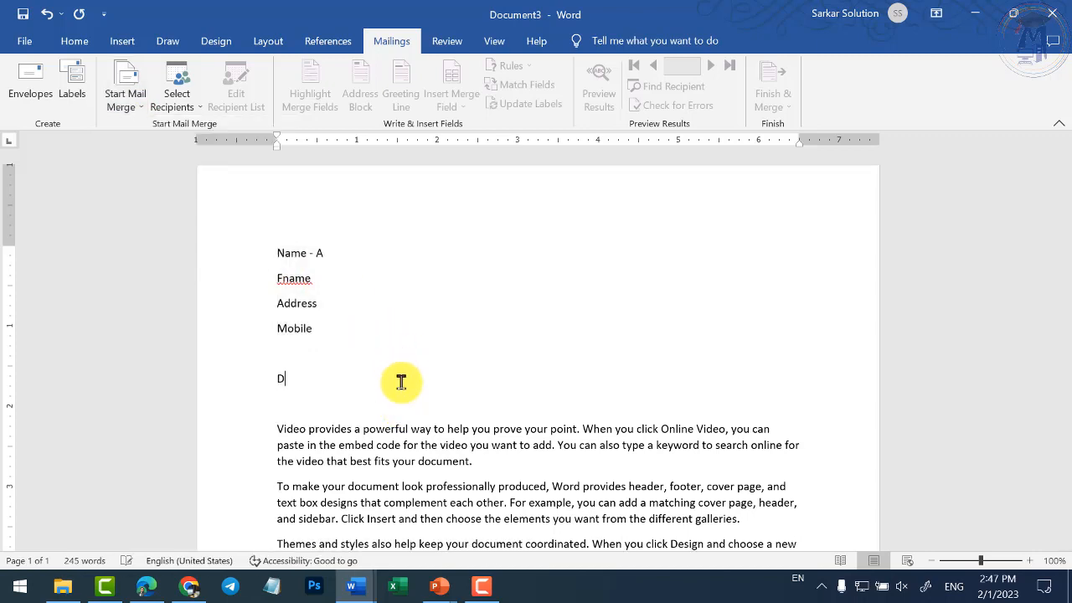
text(ialog Box)
key(shift+Up)
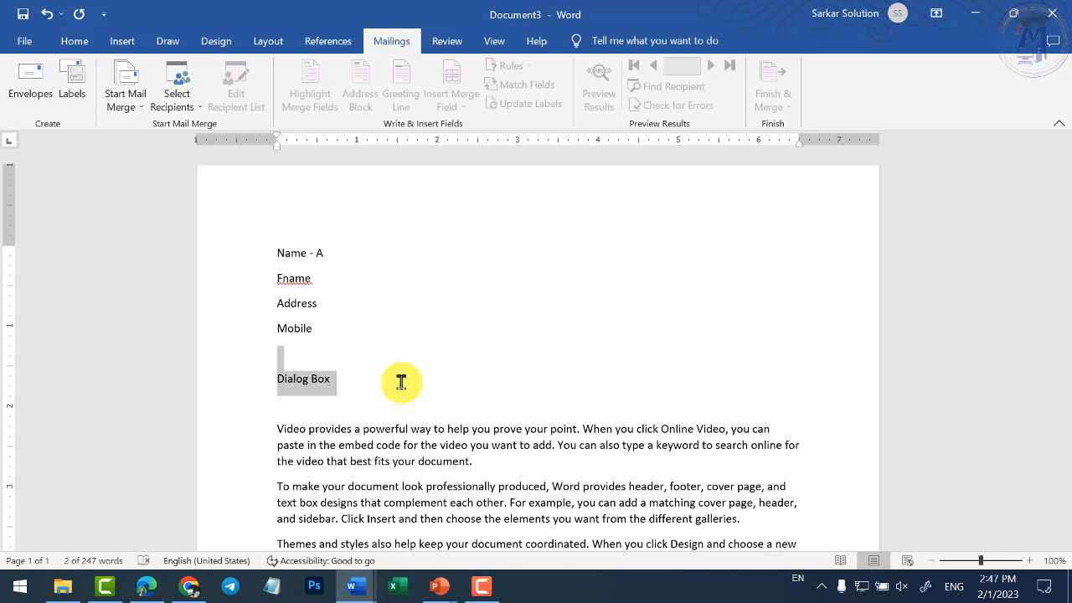
key(ctrl+shift+period)
key(ctrl+shift+period)
key(ctrl+shift+period)
key(ctrl+shift+period)
key(ctrl+shift+period)
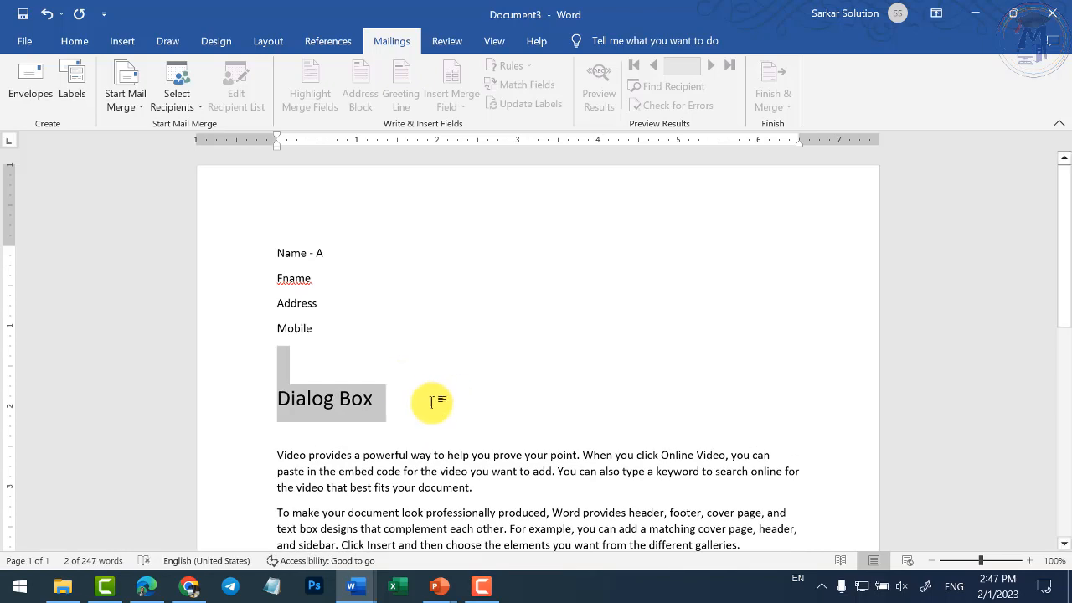
- Deselect the heading and view the Design and Layout ribbon options
scroll(432, 402, down, 2)
click(402, 316)
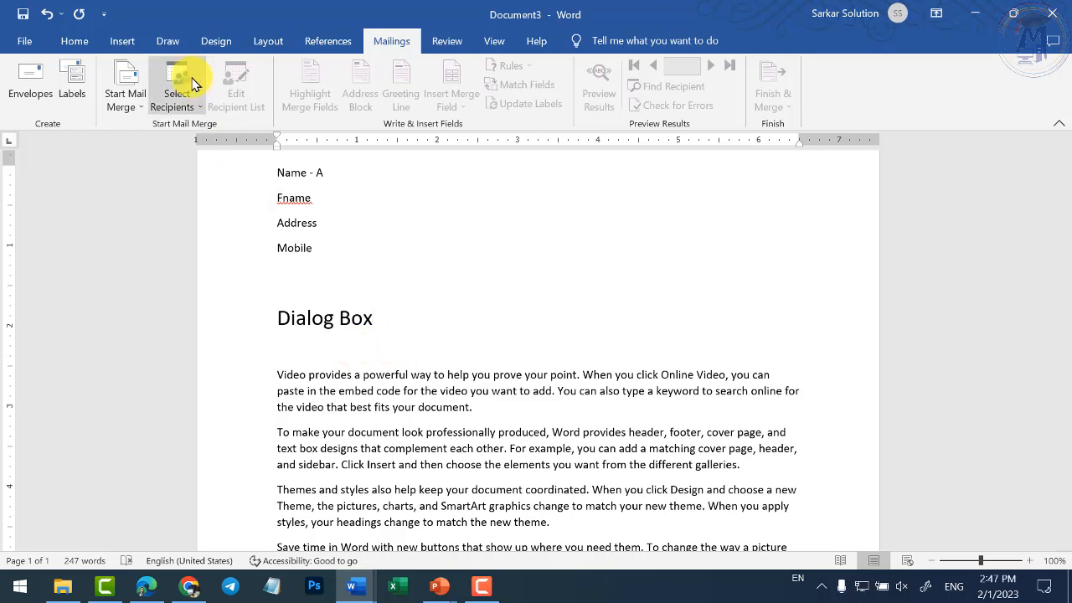
click(219, 42)
click(269, 42)
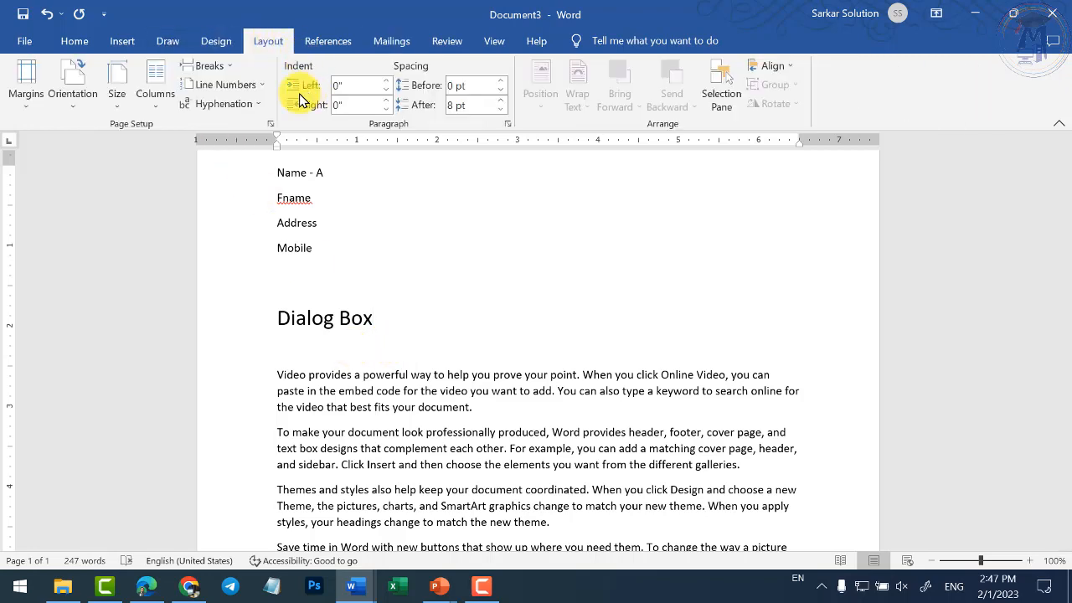
click(269, 123)
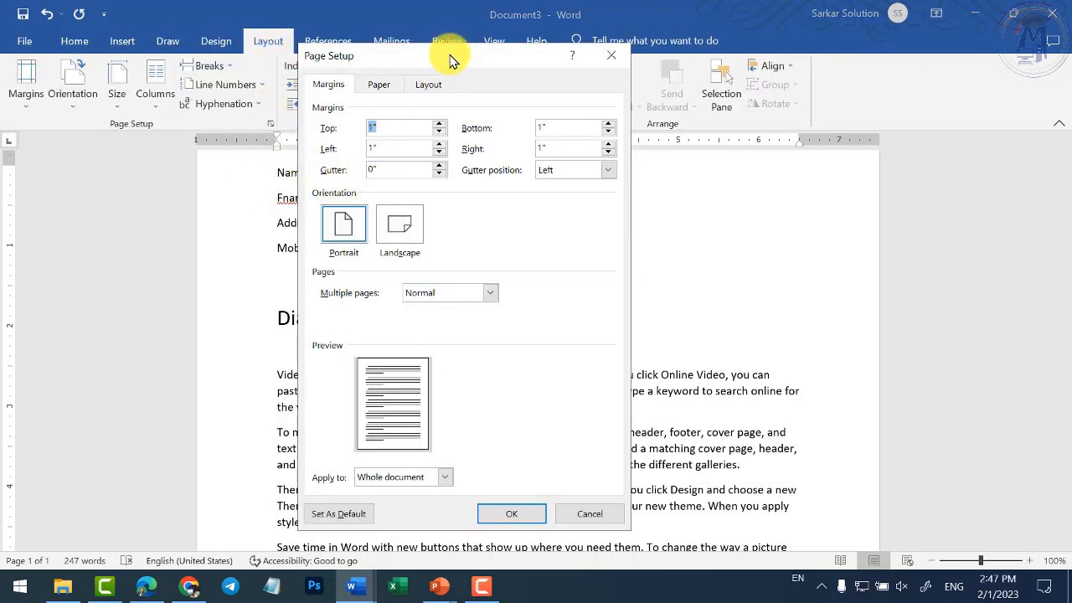
drag(452, 61, 507, 72)
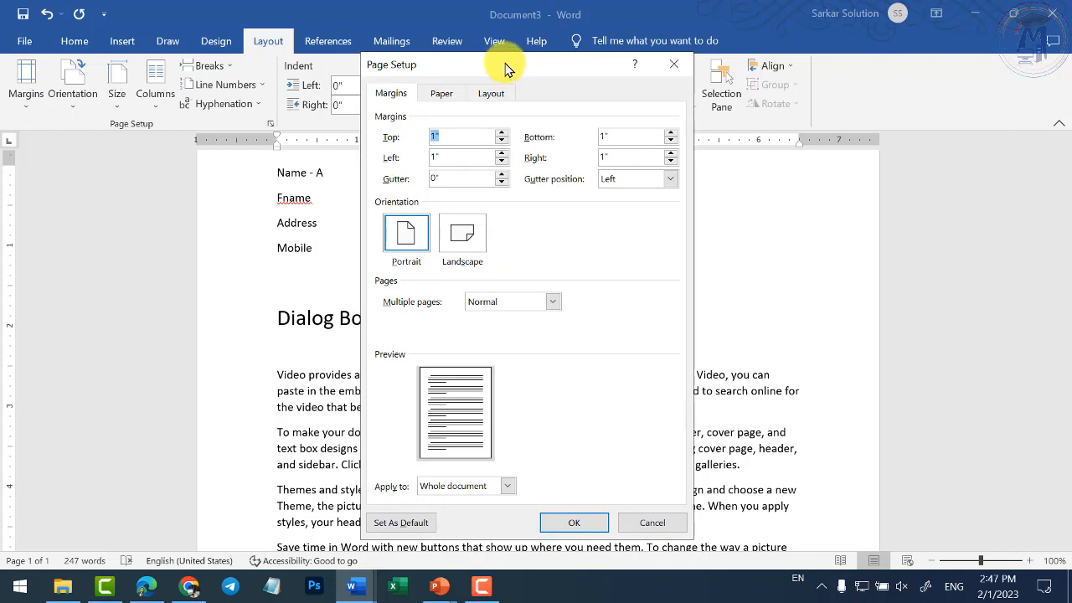
click(562, 523)
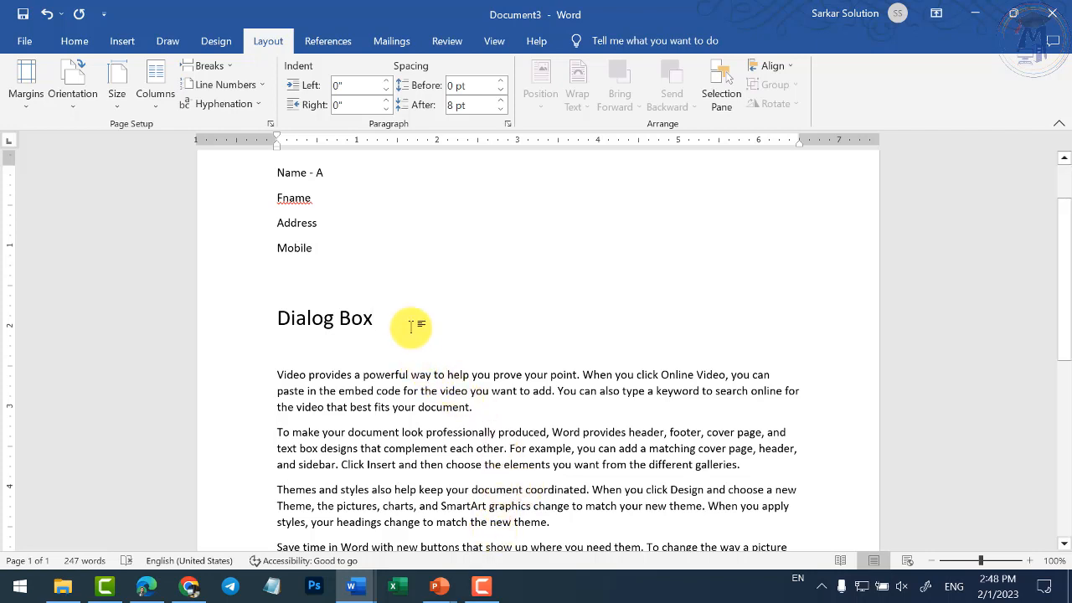
- Add a dash after the Dialog Box heading and switch to Mailings
text(-)
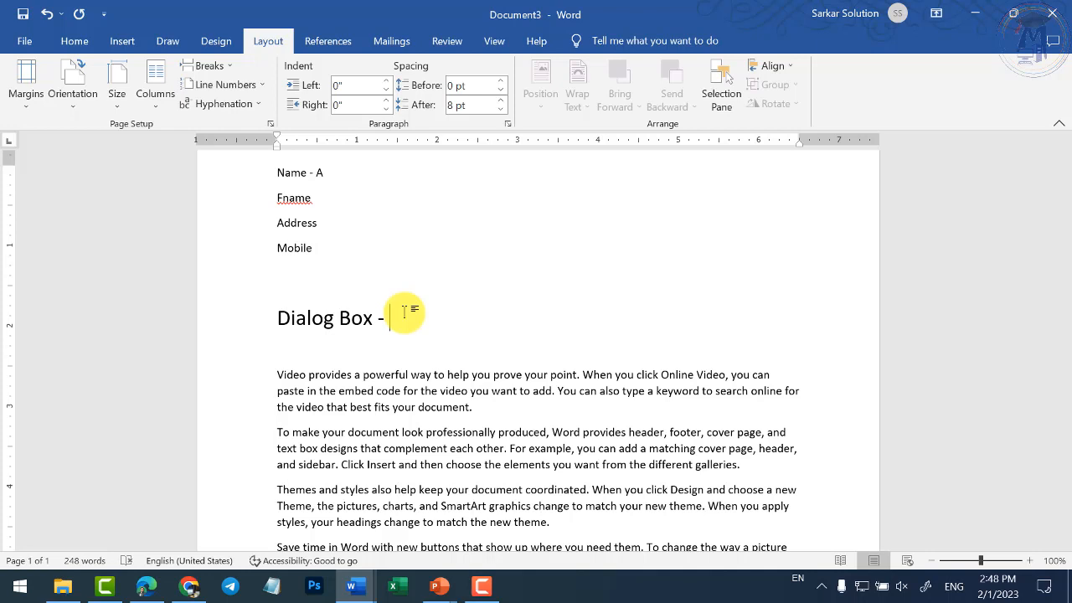
click(382, 42)
- Launch the Step-by-Step Mail Merge Wizard, float its pane, and reach Step 2 for letters
click(134, 104)
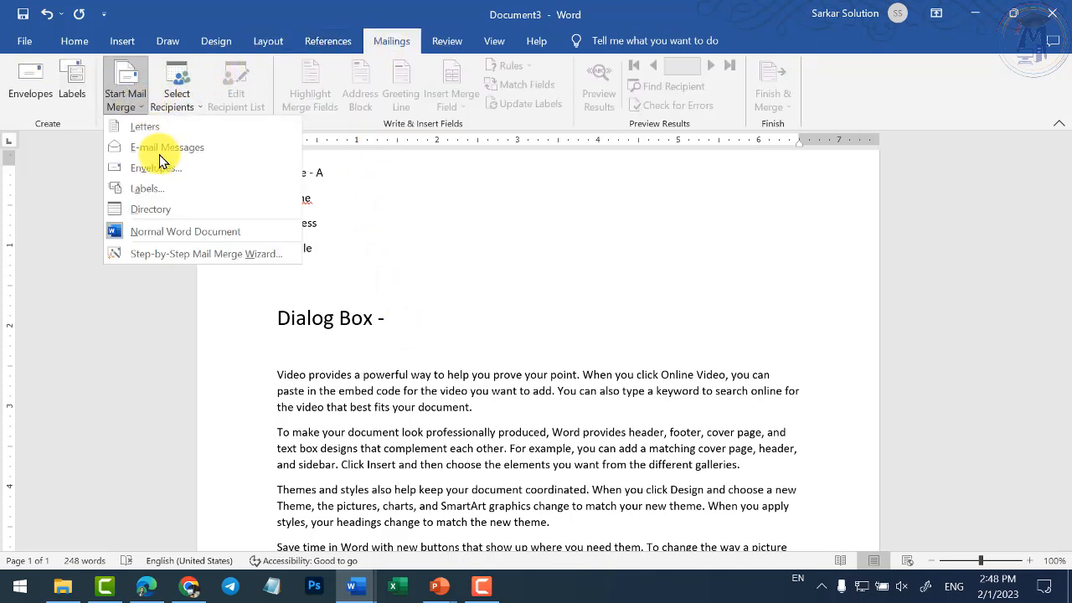
click(192, 258)
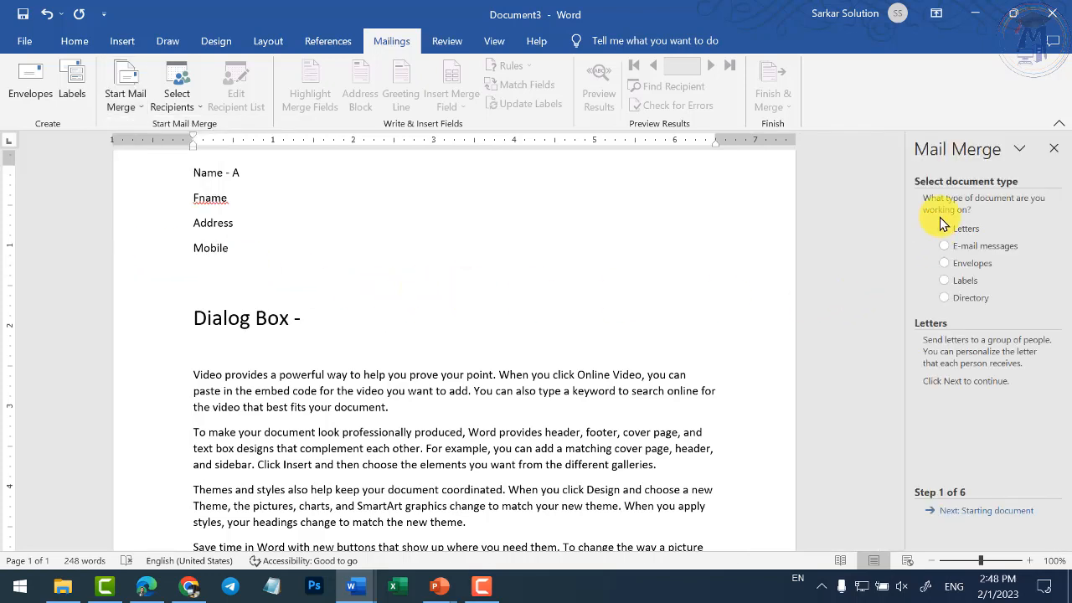
drag(959, 149, 590, 138)
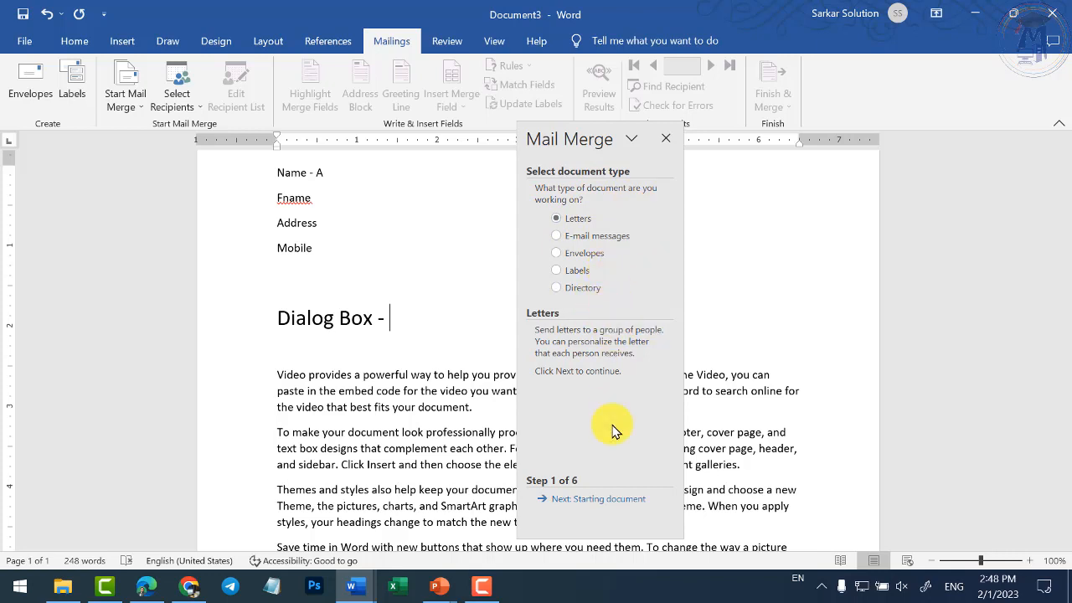
click(606, 499)
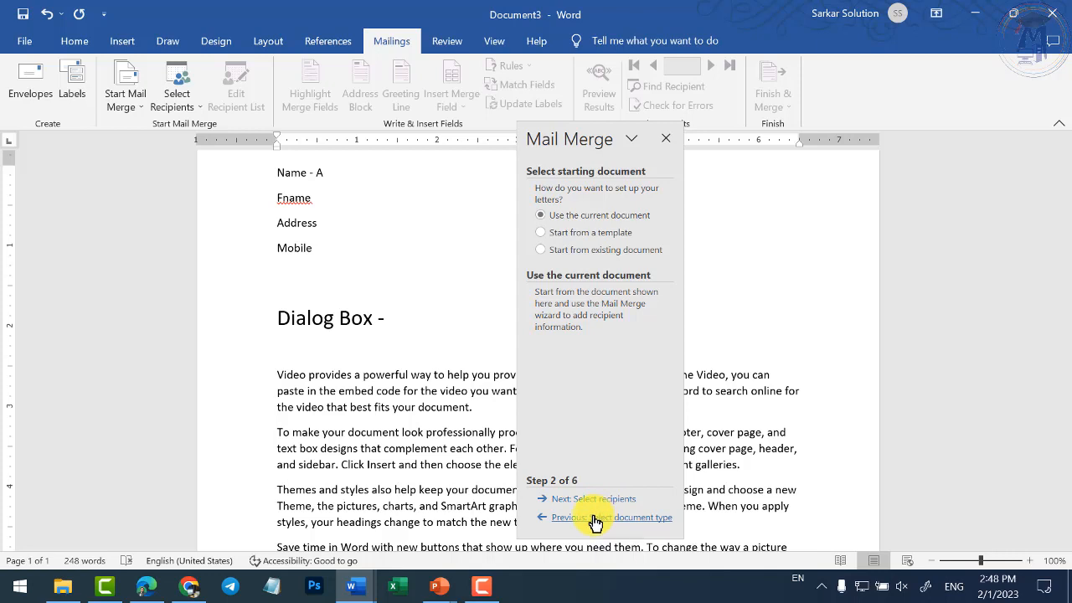
click(605, 517)
click(600, 500)
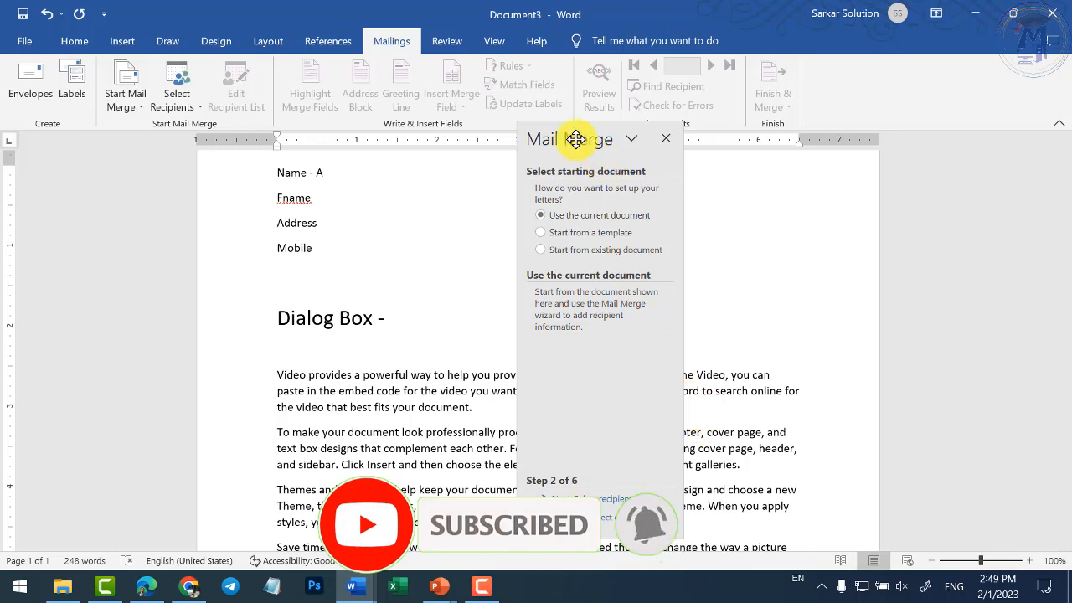
drag(575, 139, 633, 162)
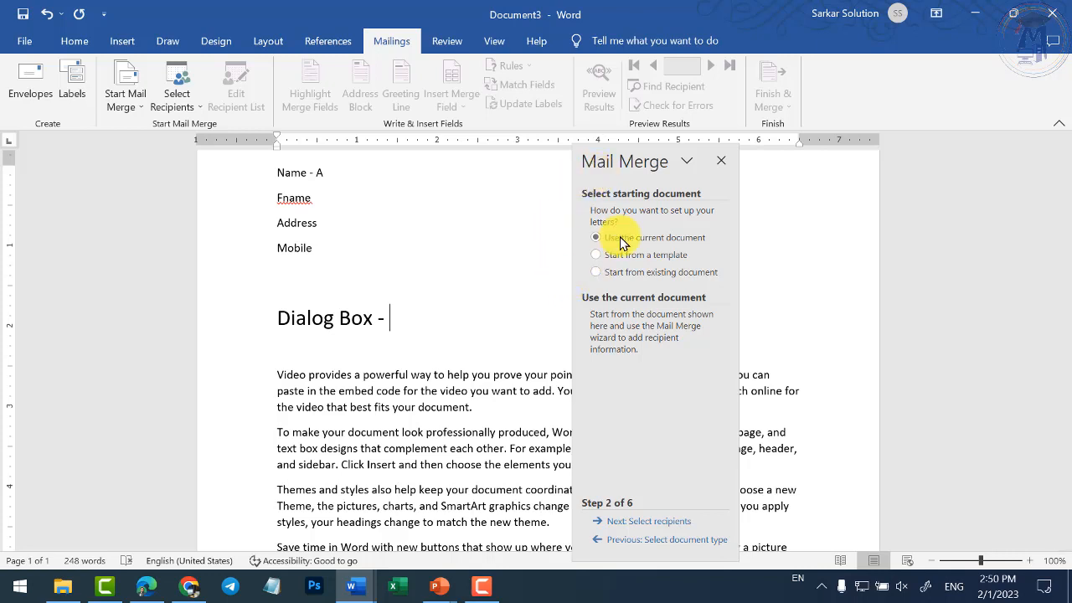
- Dock the Mail Merge pane on the right, back at Step 2 with 'Use the current document'
double_click(630, 160)
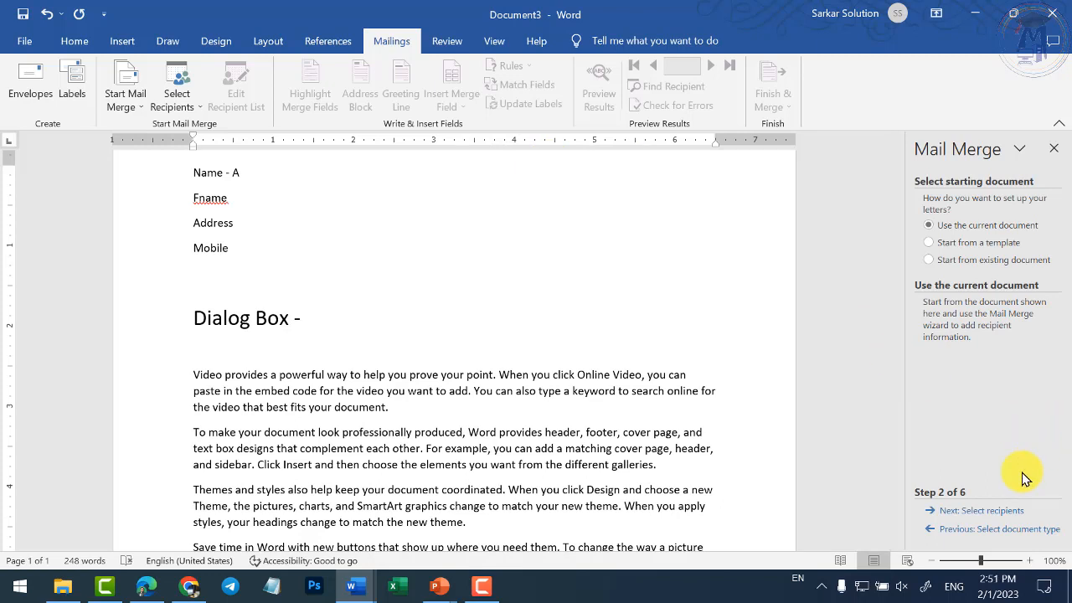
click(970, 528)
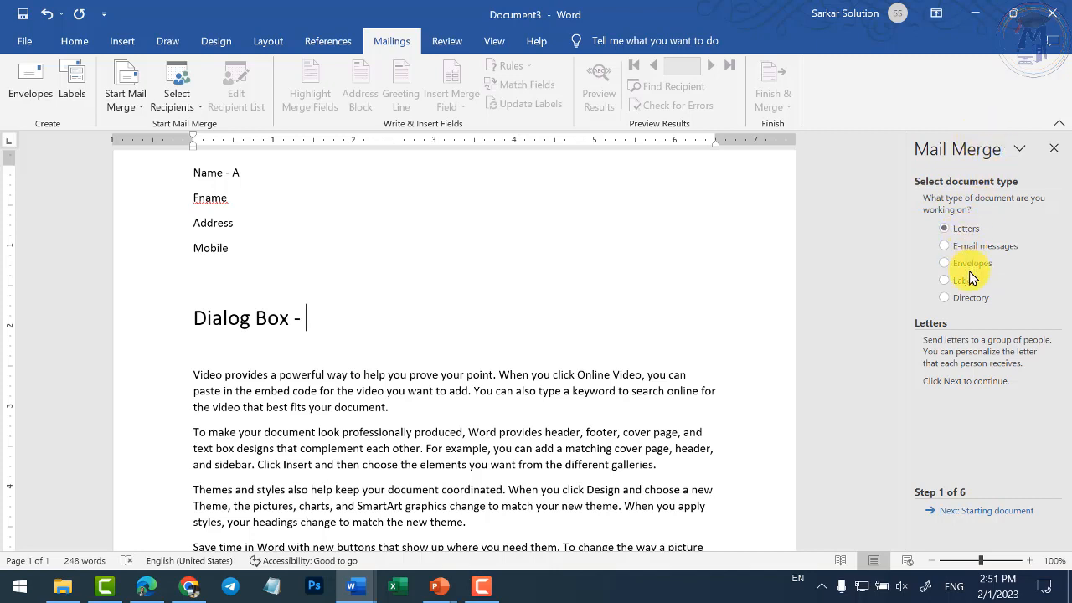
click(973, 513)
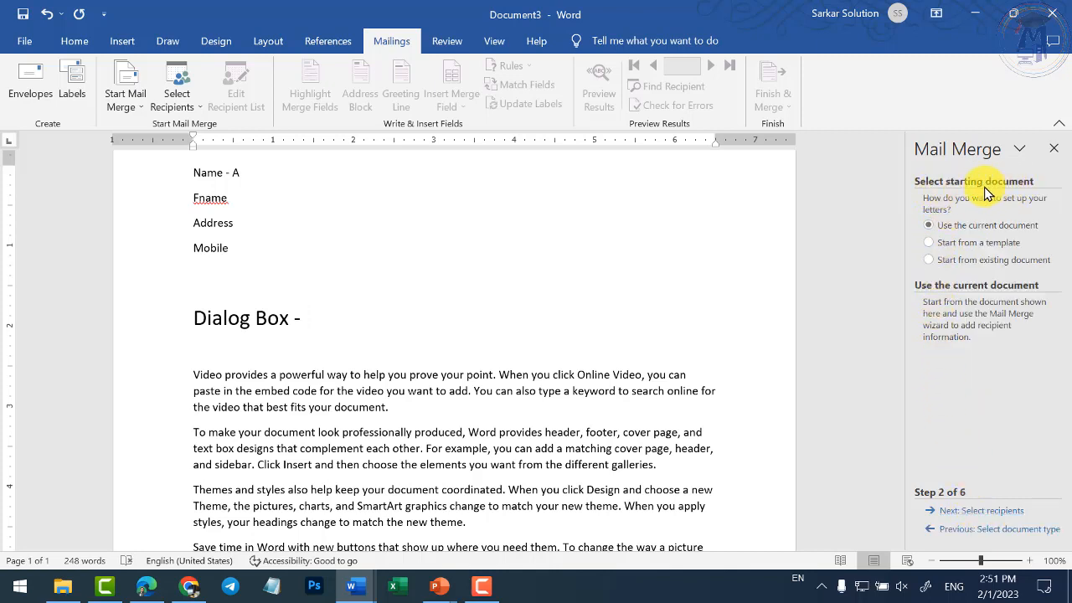
scroll(423, 350, down, 3)
scroll(425, 351, down, 3)
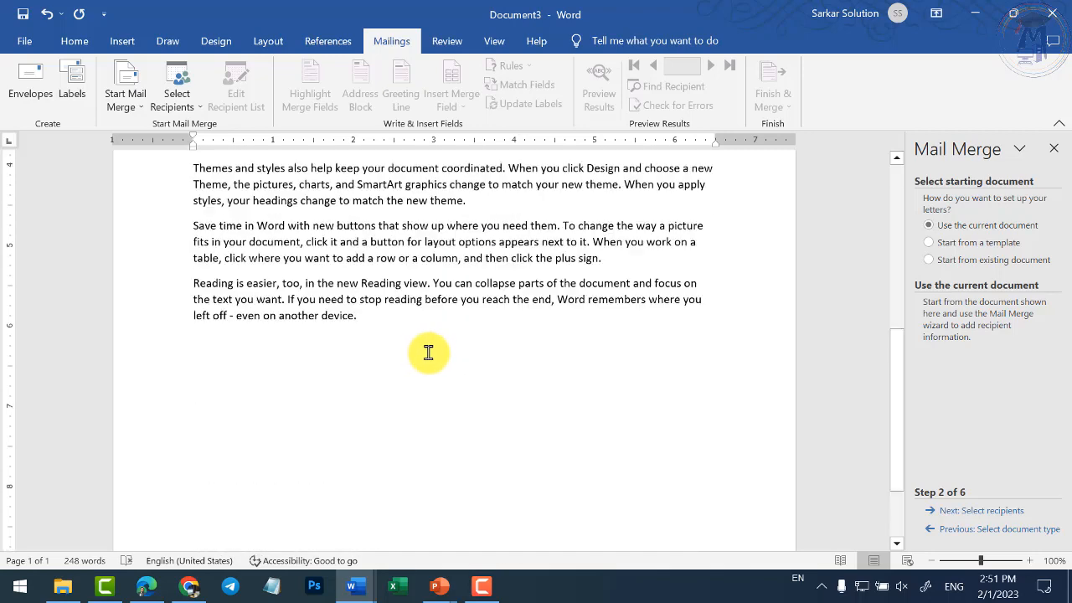
scroll(430, 352, up, 7)
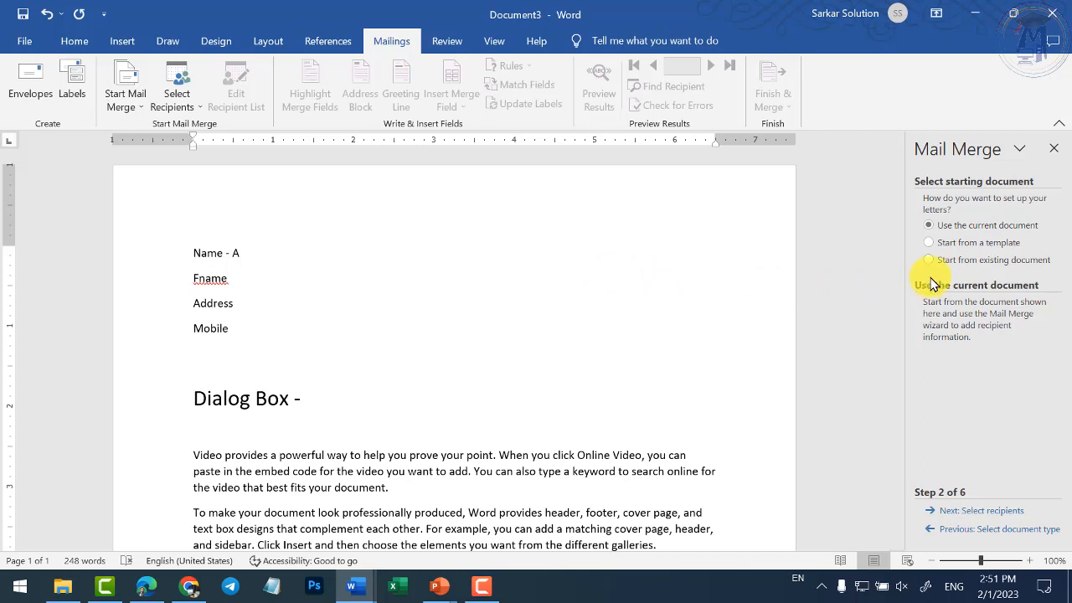
- Start from the existing 'SITC CHHINDWARA Time Table' document, accepting the replace warning
click(985, 261)
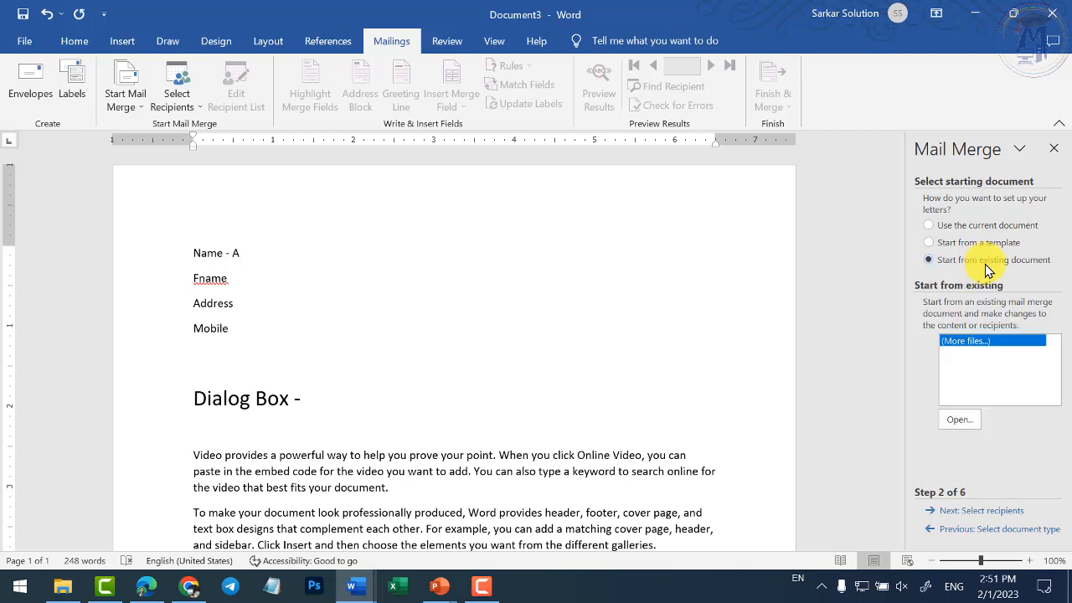
click(965, 419)
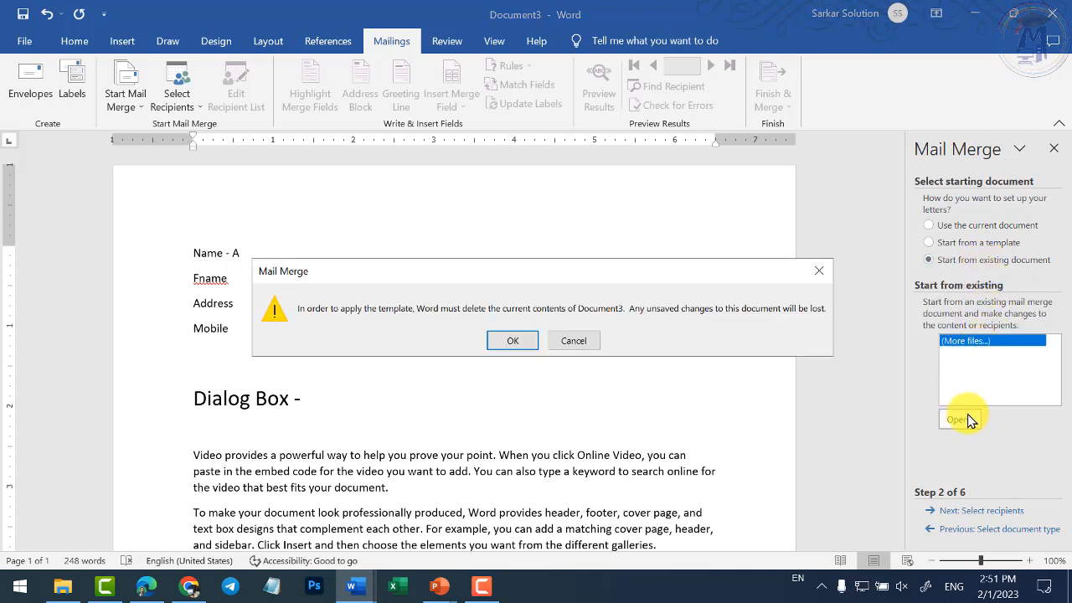
click(512, 341)
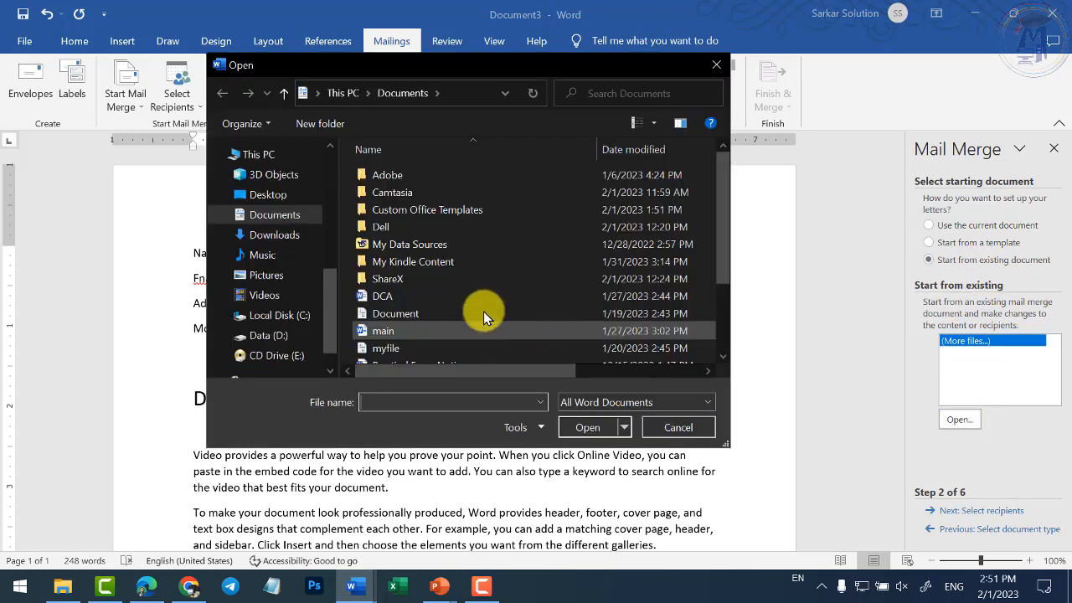
scroll(373, 258, down, 2)
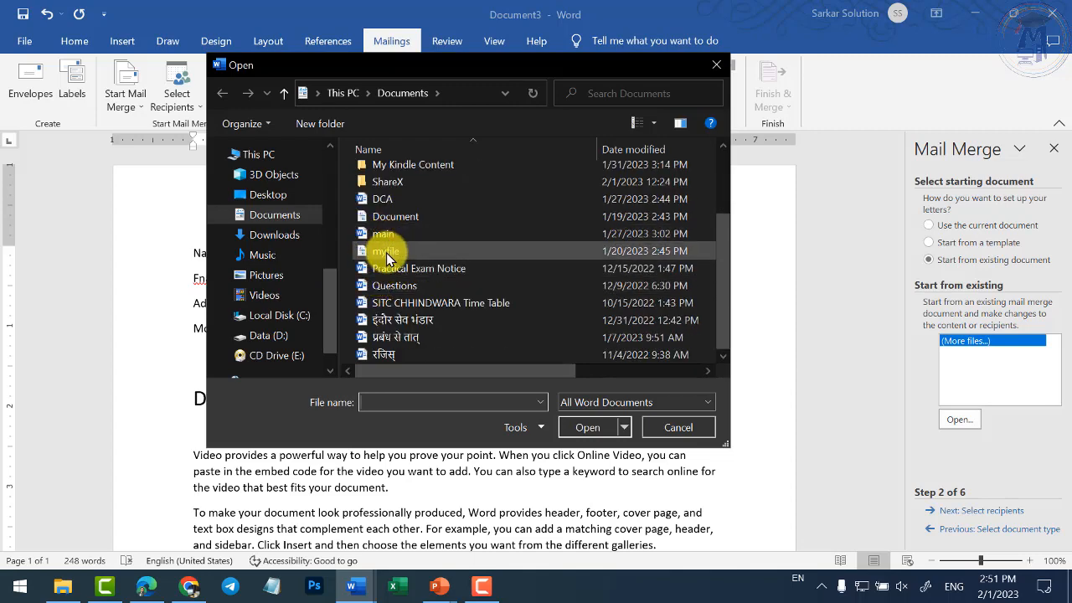
click(392, 303)
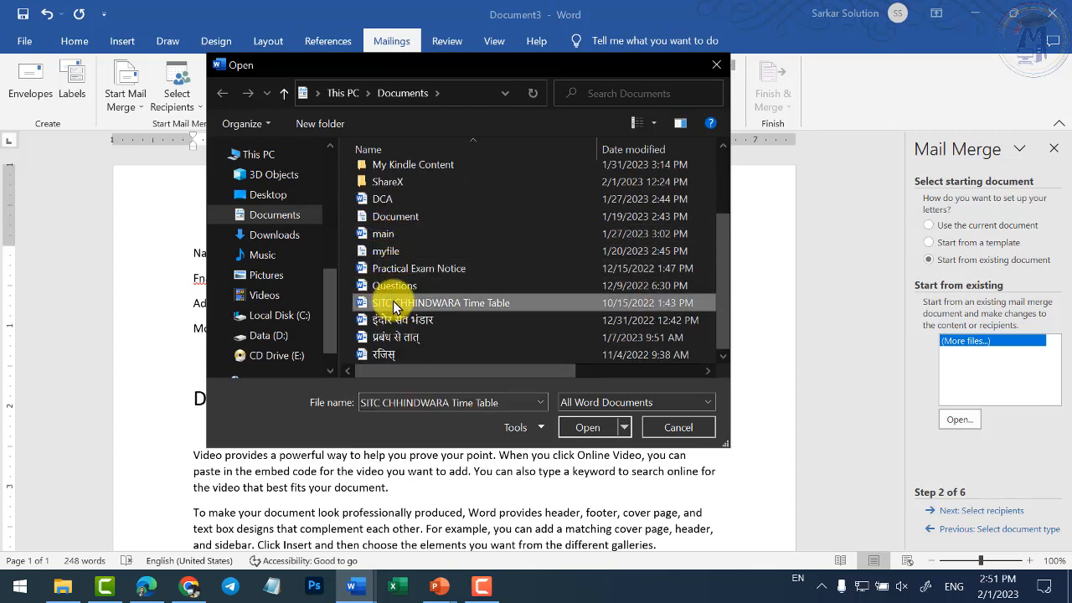
click(586, 426)
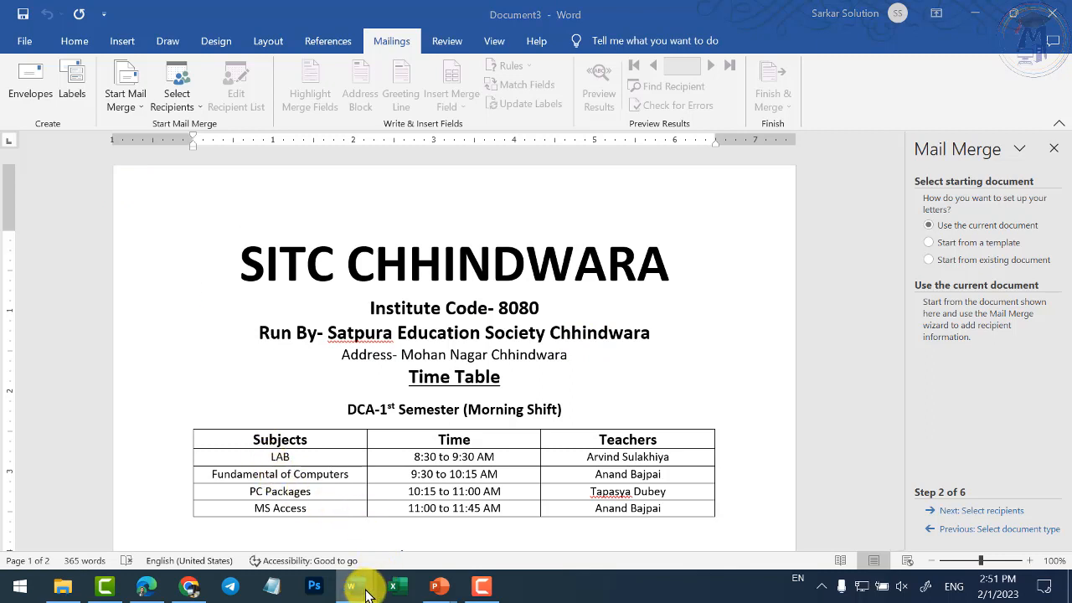
mouse_move(375, 584)
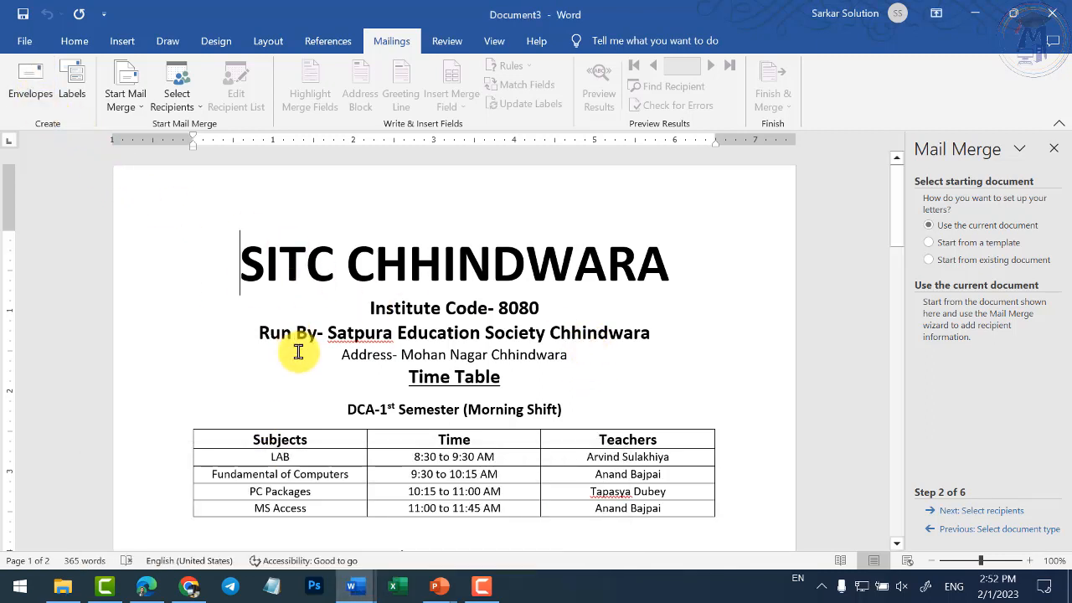
- Create a new =rand() sample-text document with a blank line at the top
key(ctrl+n)
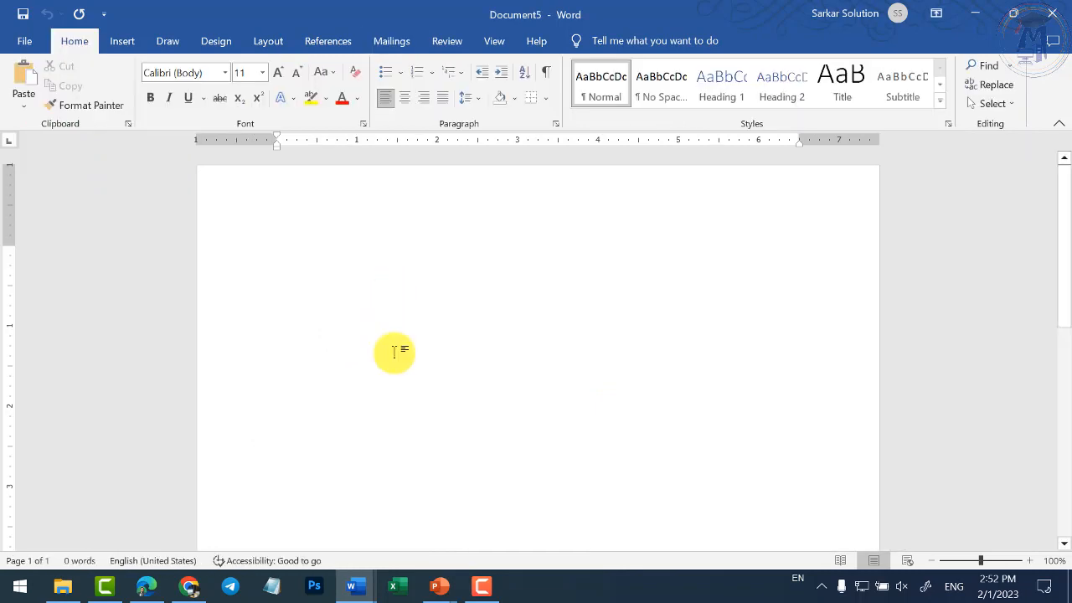
text(=rand())
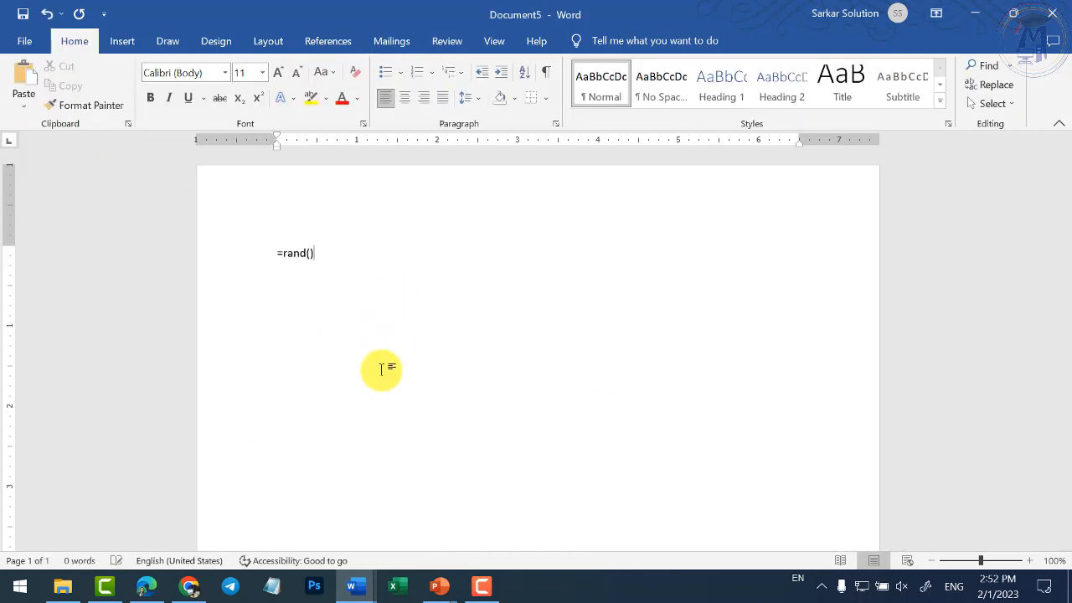
key(Return)
key(BackSpace)
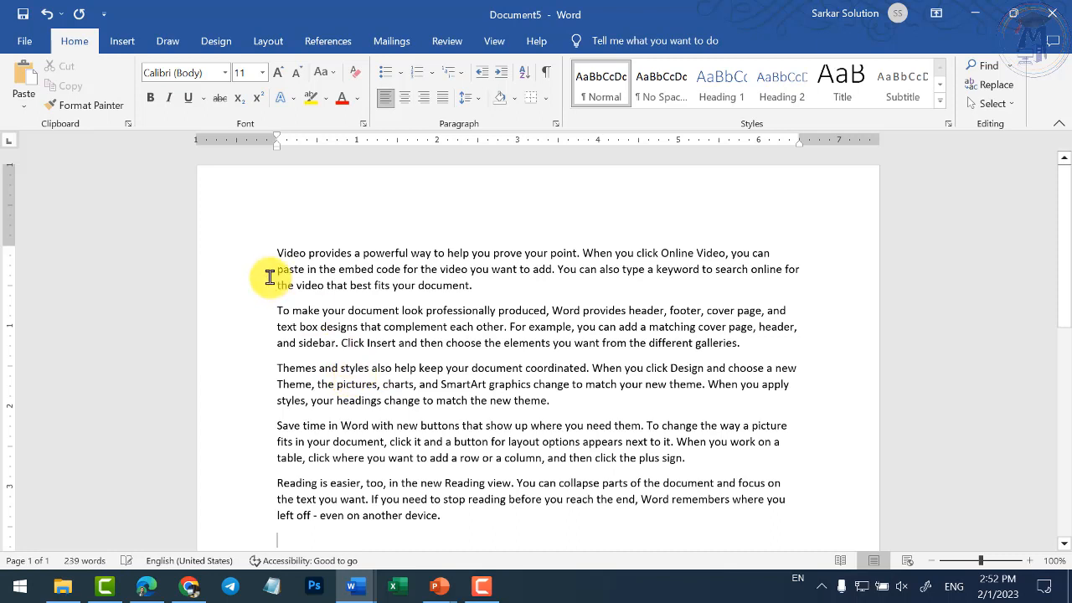
key(Return)
key(Return)
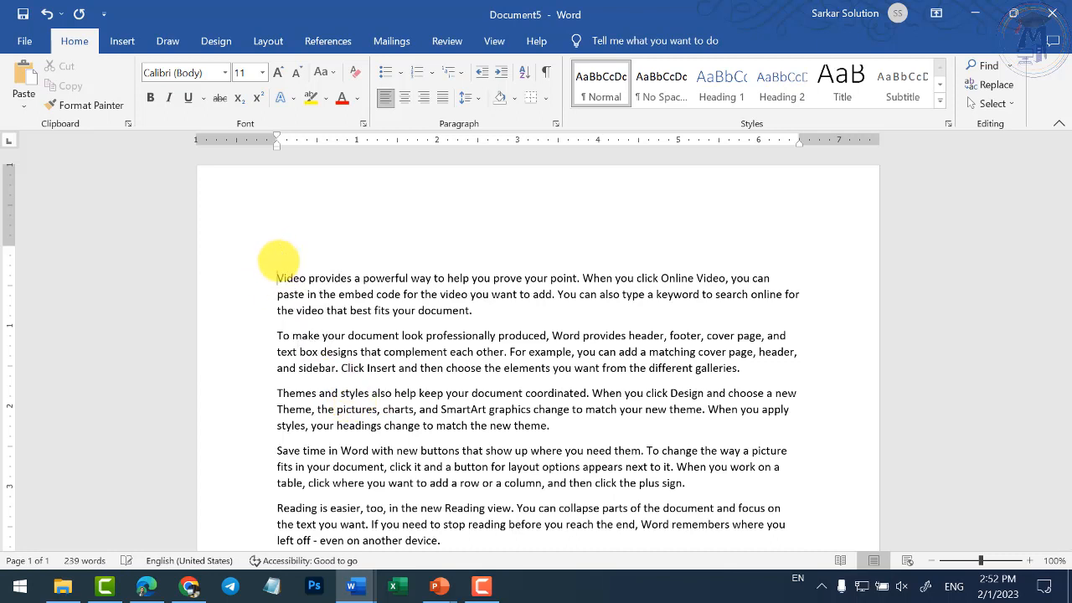
click(299, 243)
- Run the mail merge wizard for Letters on the current document through to Step 3
click(378, 49)
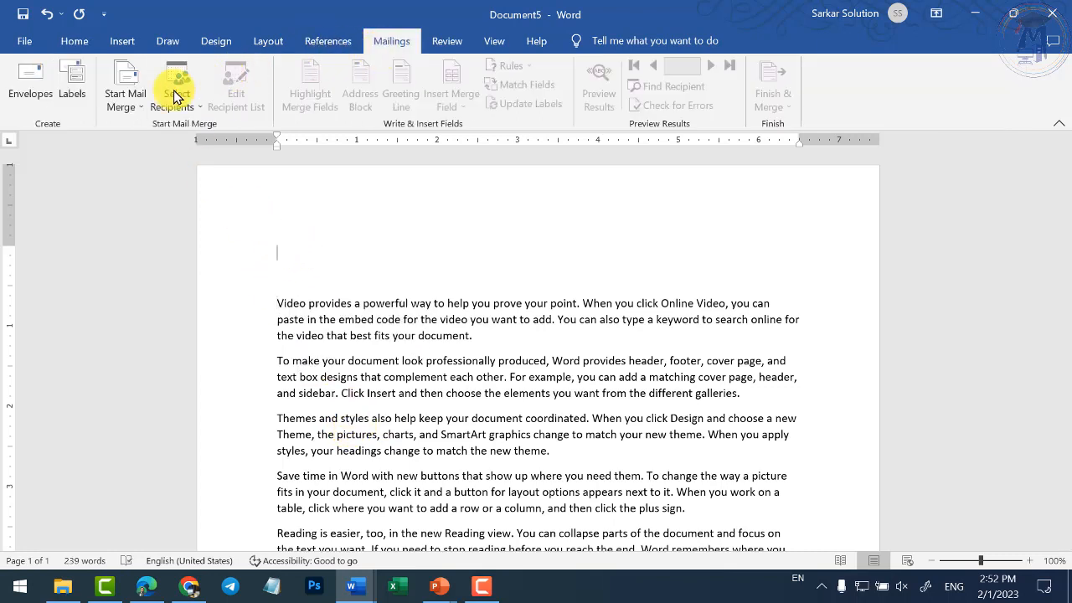
click(136, 105)
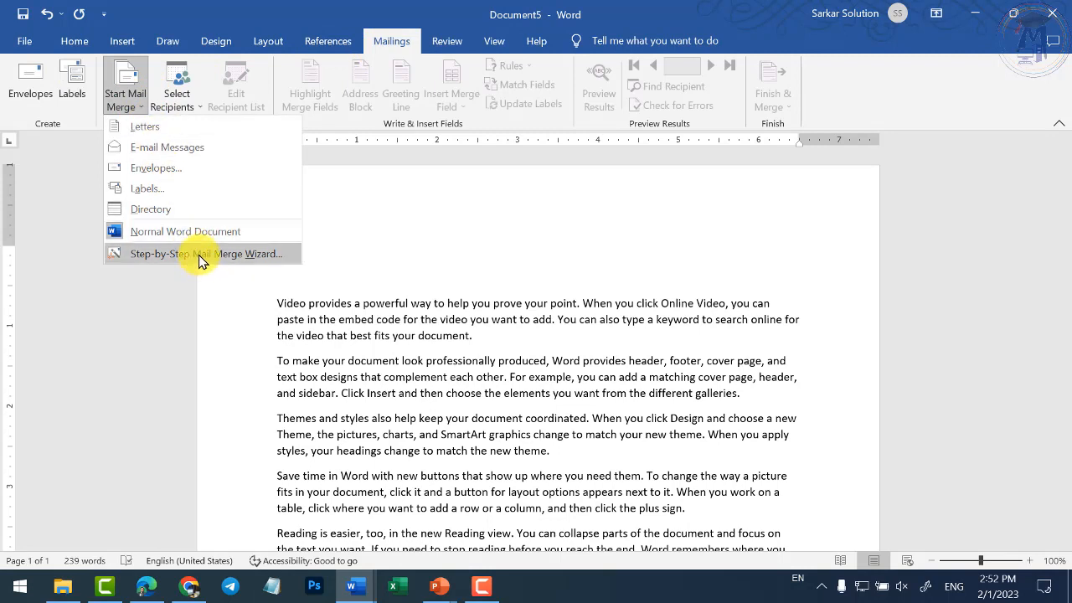
click(198, 256)
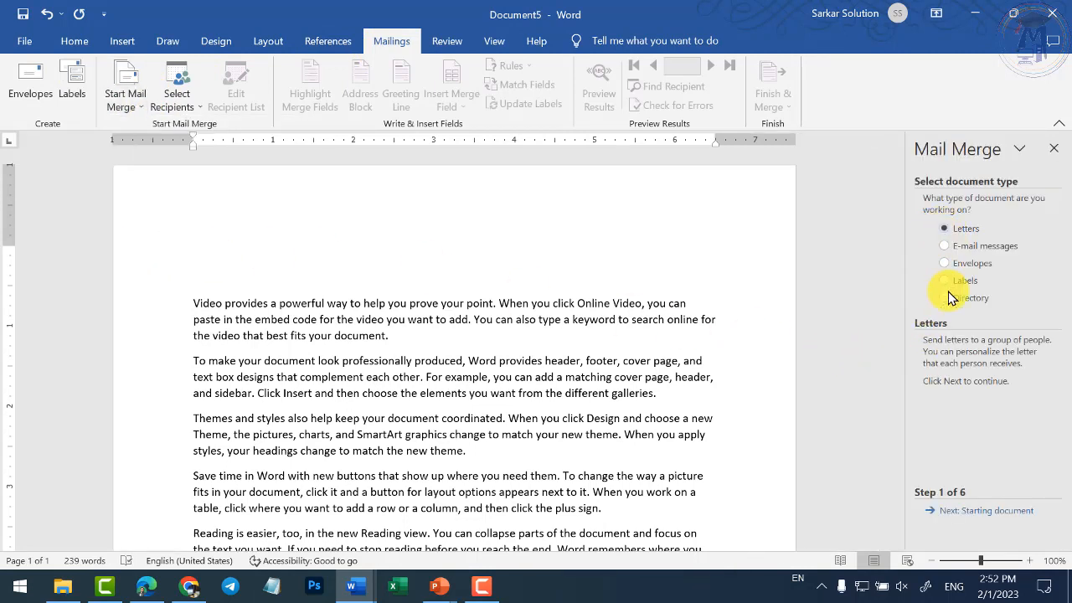
click(973, 512)
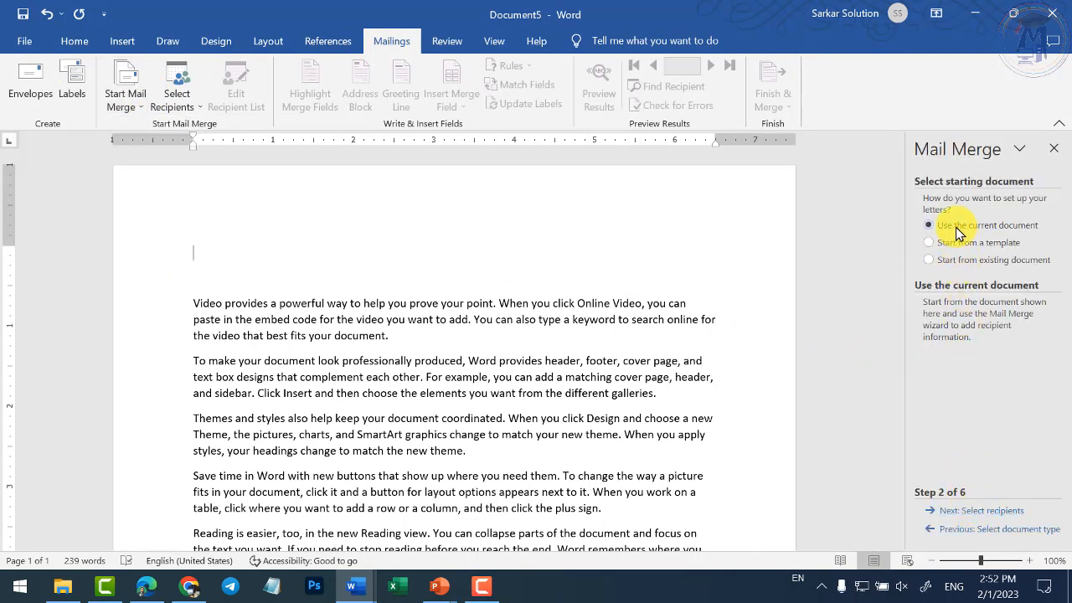
click(982, 513)
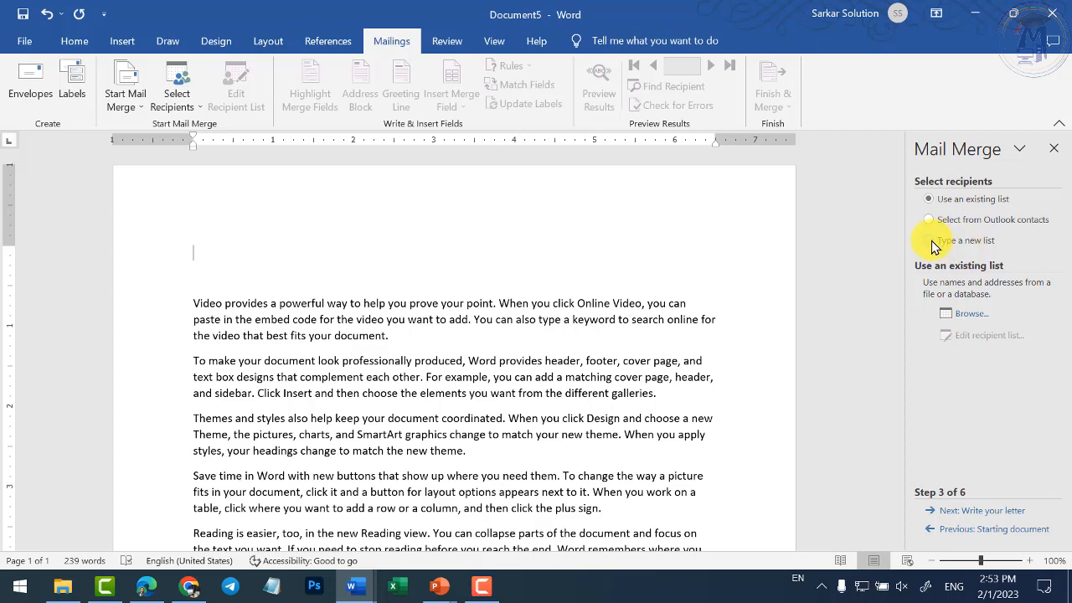
- Choose 'Type a new list' as the recipient source and open Create to enter recipients
click(931, 240)
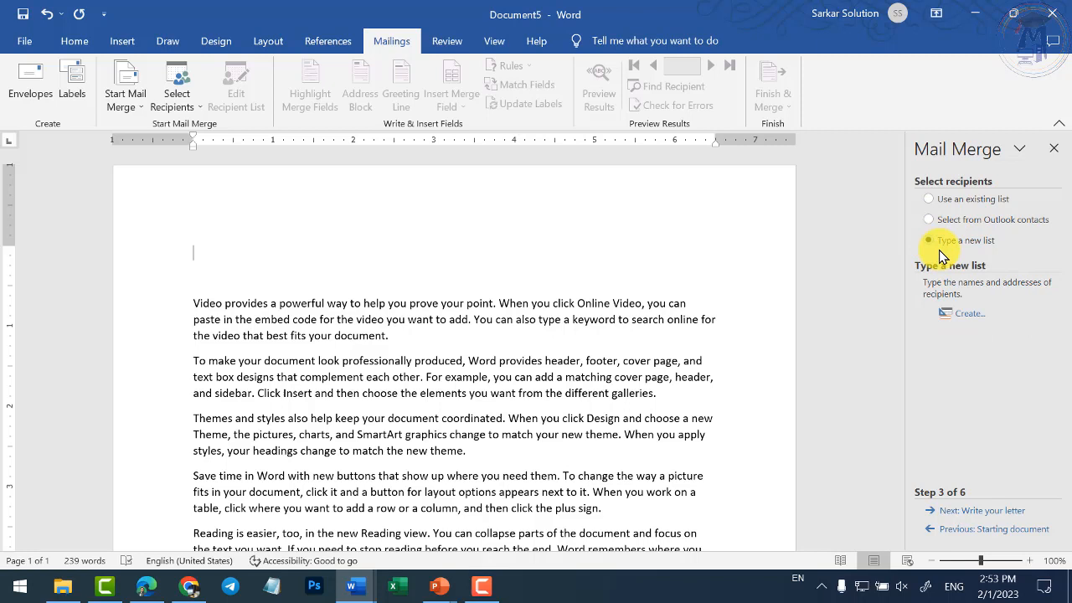
click(962, 316)
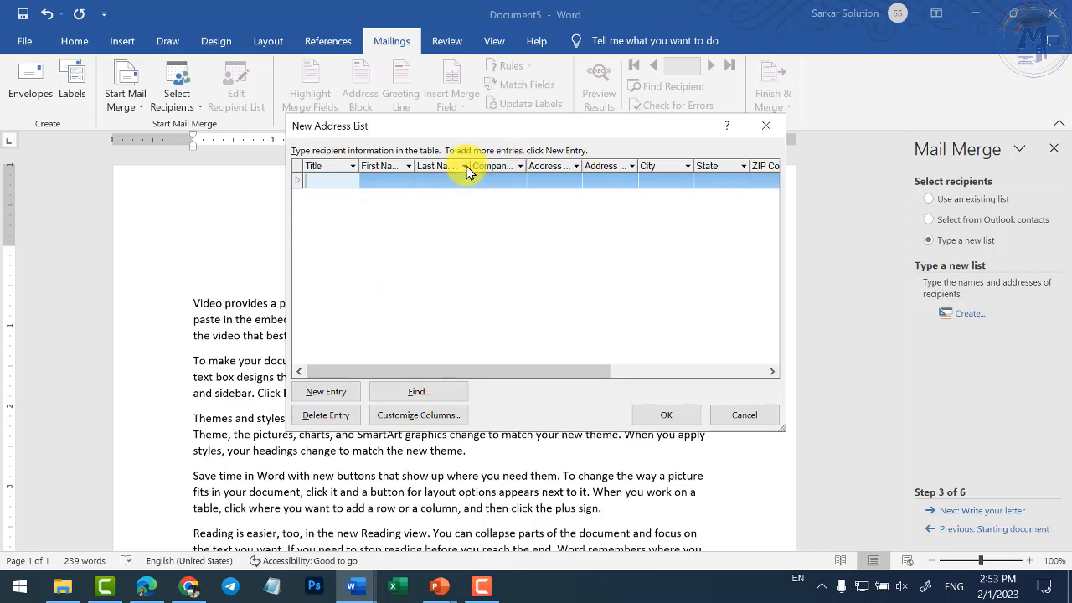
- In Customize Columns, delete the Work Phone, City, Address Line 2 and Address Line 1 fields
click(422, 416)
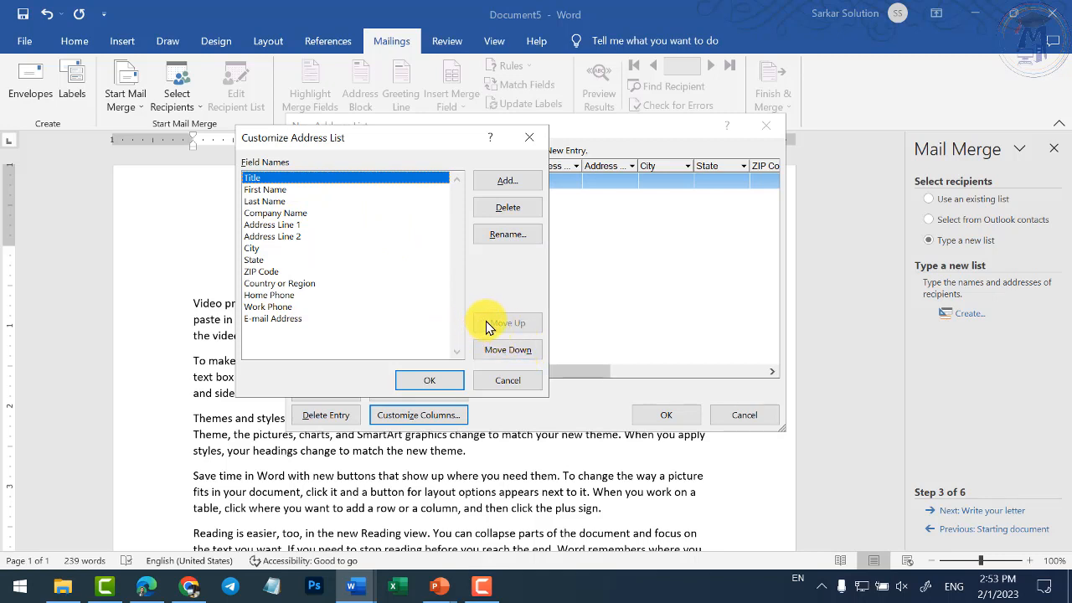
click(260, 306)
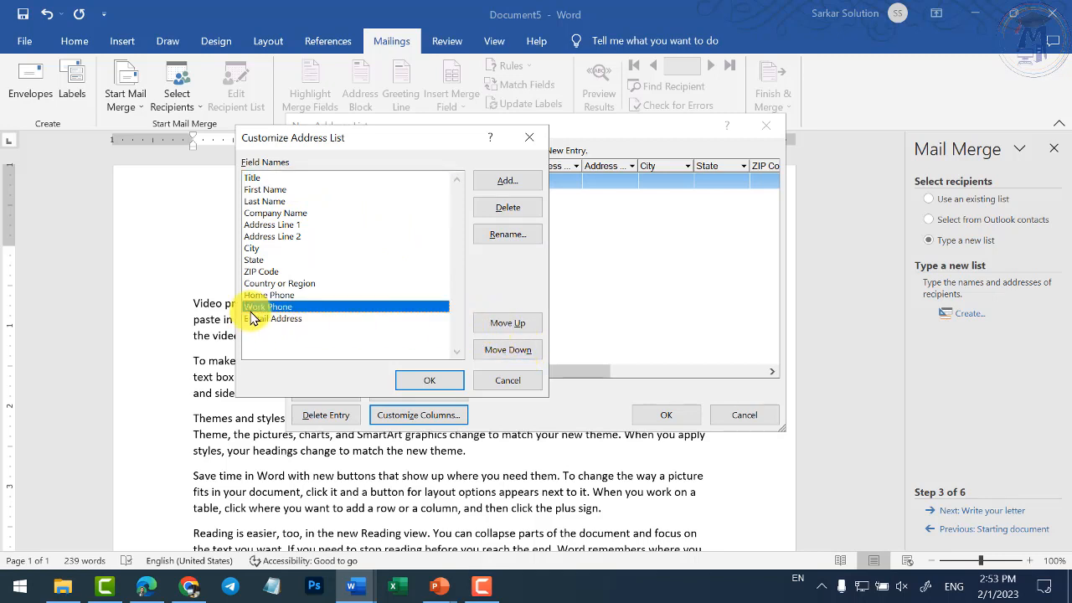
click(520, 331)
click(520, 332)
click(521, 332)
click(521, 332)
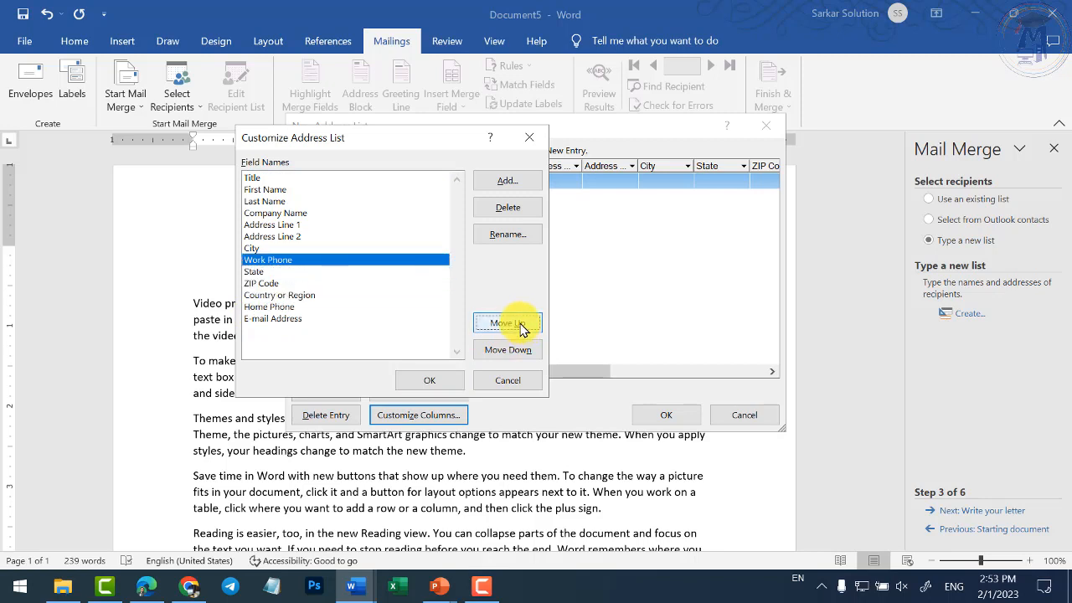
click(504, 209)
click(508, 338)
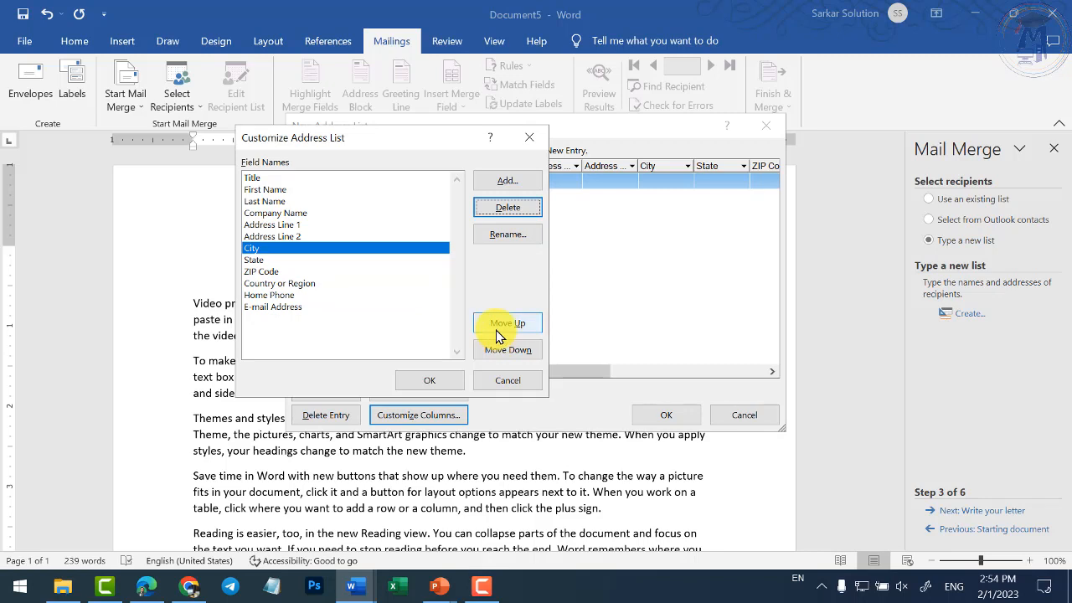
click(509, 209)
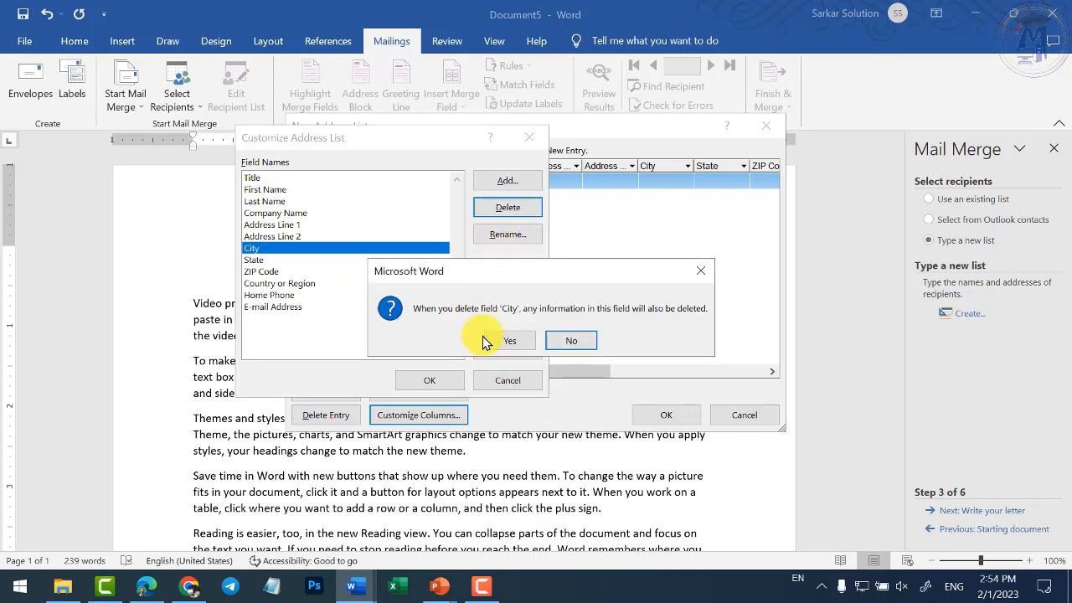
click(502, 339)
click(504, 209)
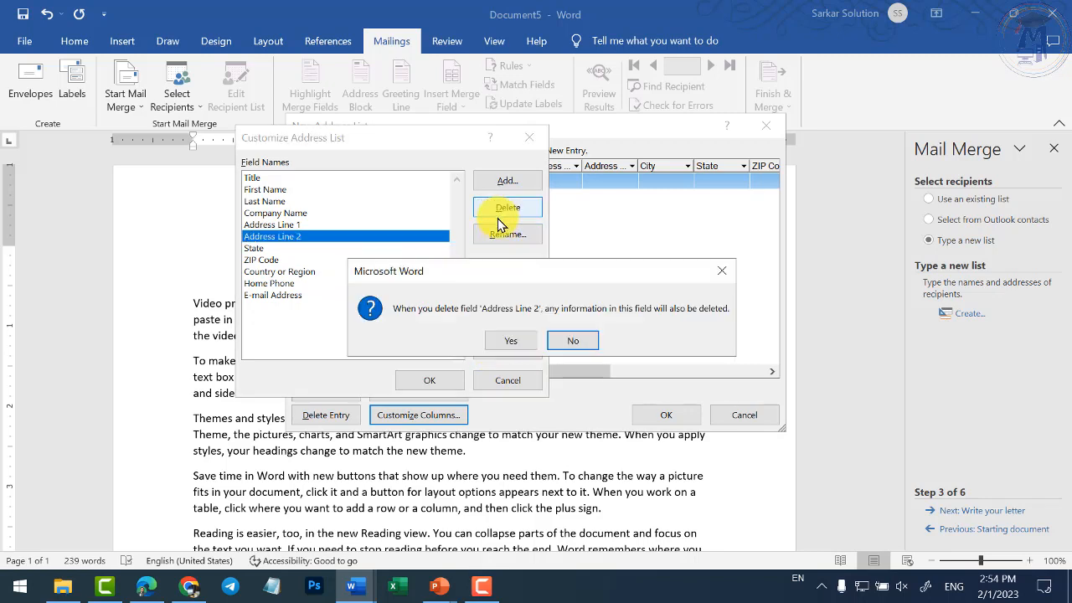
click(503, 339)
click(521, 214)
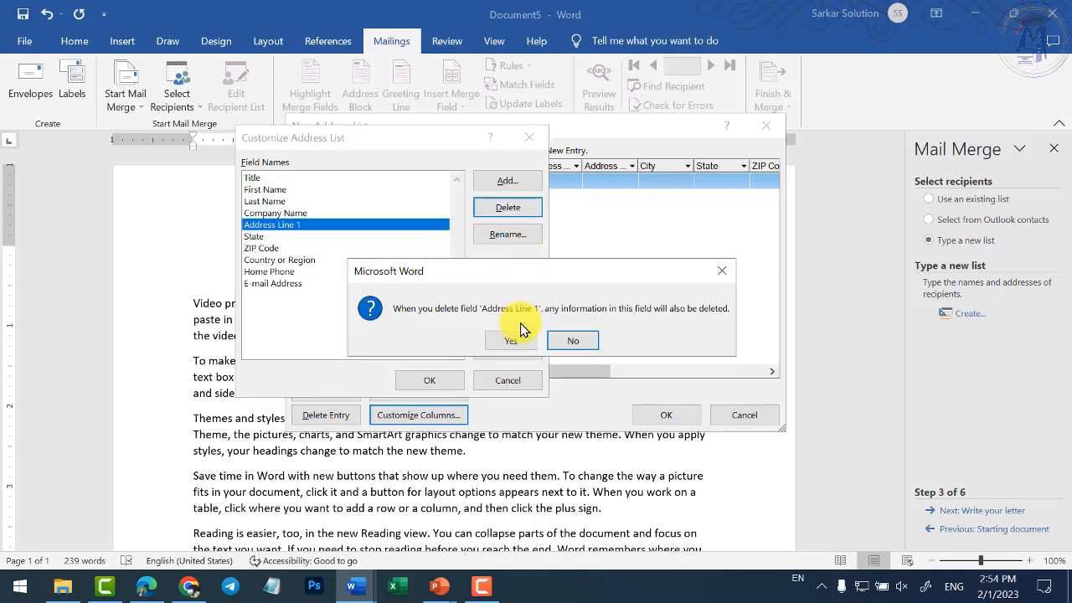
click(507, 337)
- Delete Company Name, First Name, Title, Last Name and State, then start renaming ZIP Code
click(506, 323)
click(525, 216)
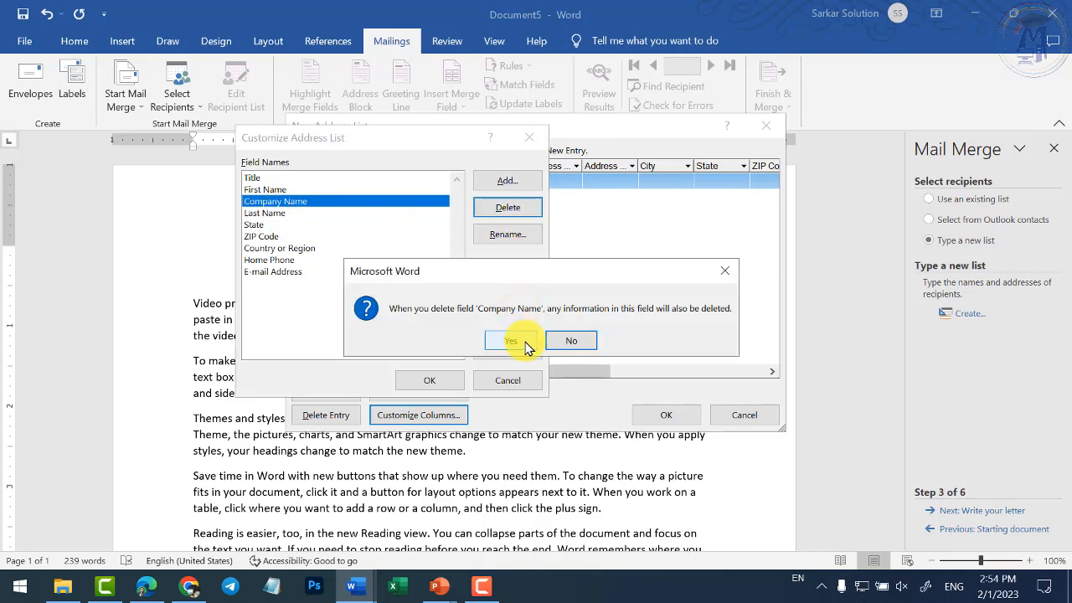
click(517, 339)
click(513, 211)
click(511, 340)
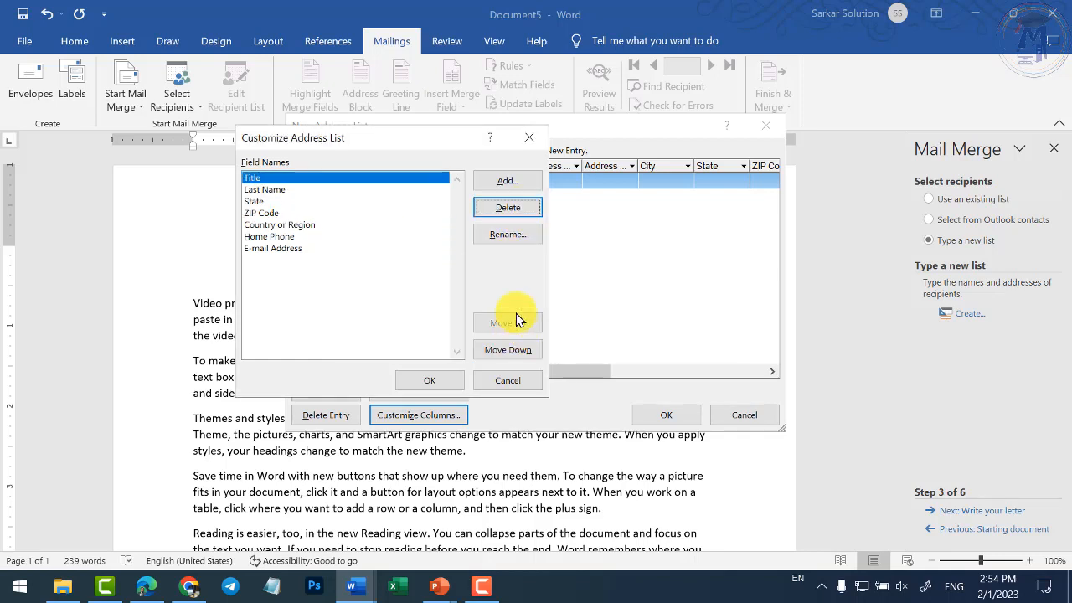
click(508, 210)
click(509, 338)
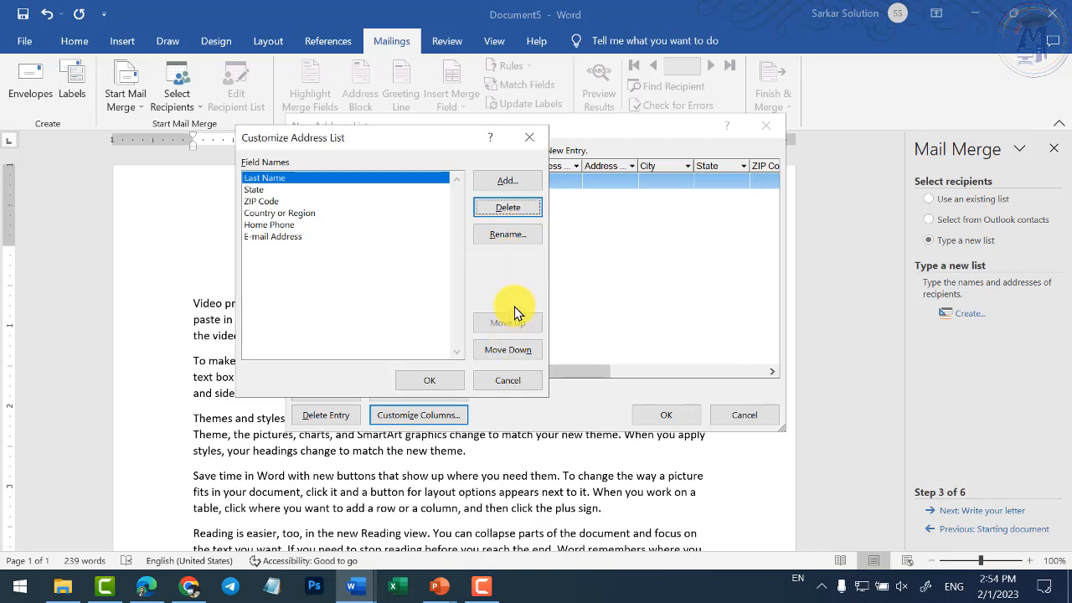
click(519, 209)
click(511, 339)
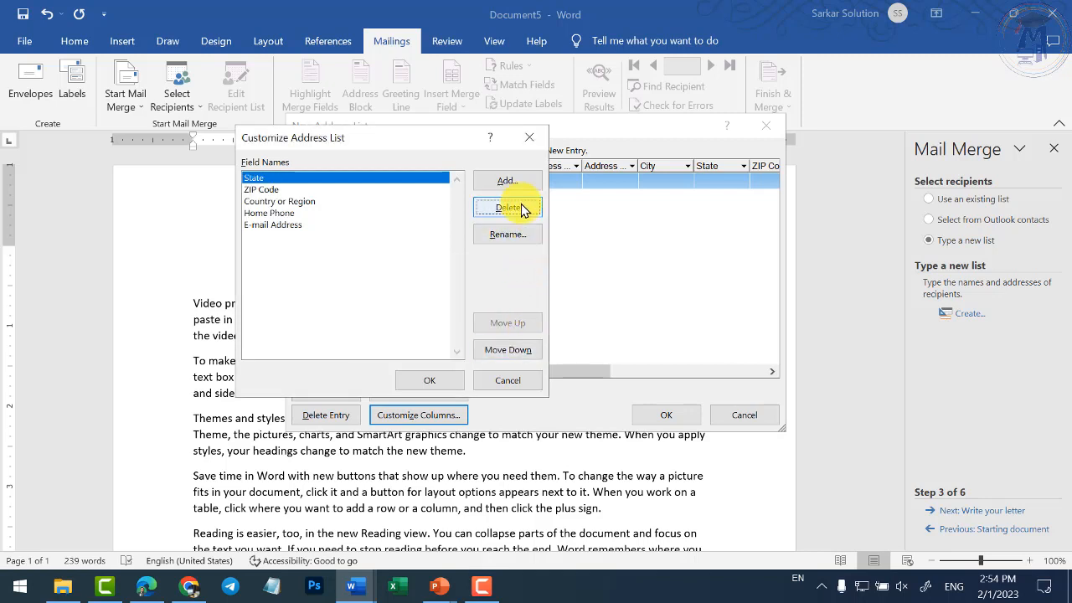
click(519, 209)
click(508, 338)
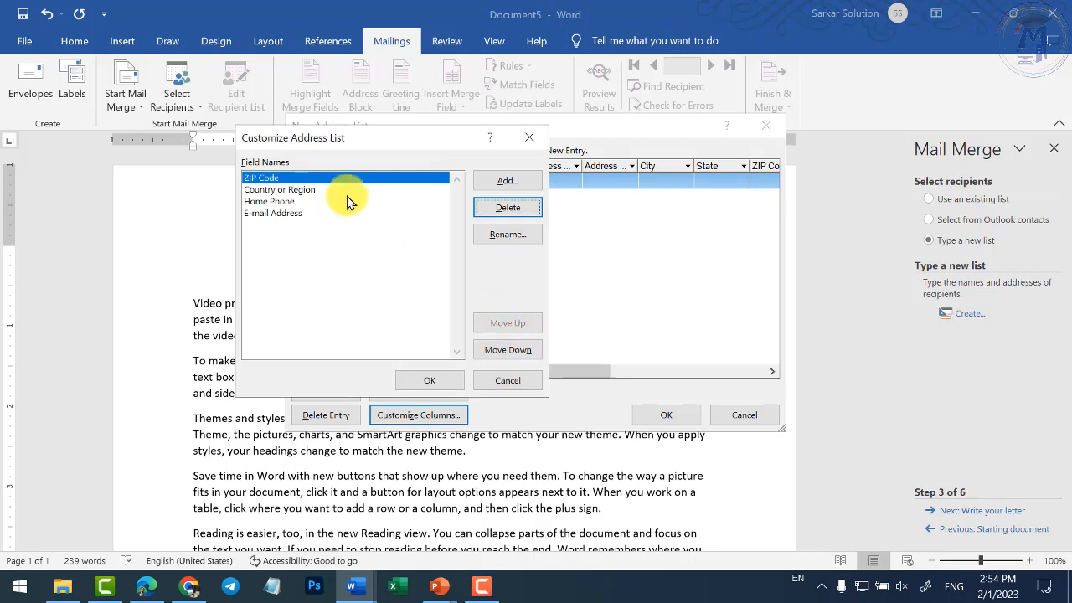
click(504, 236)
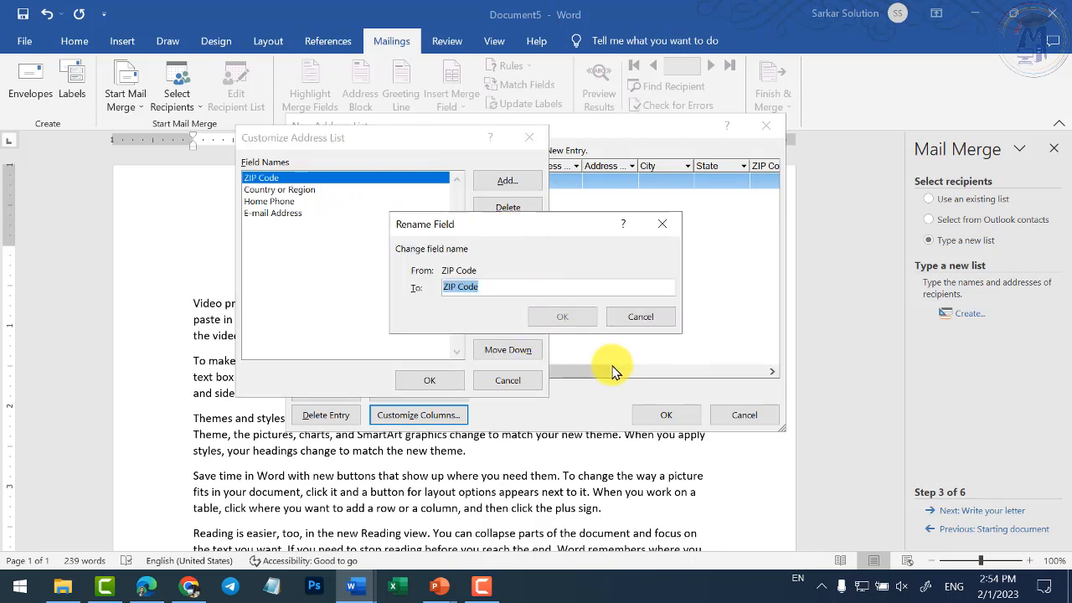
- Finish renaming ZIP Code to Name, and rename Country or Region to Place
text(Name)
key(Return)
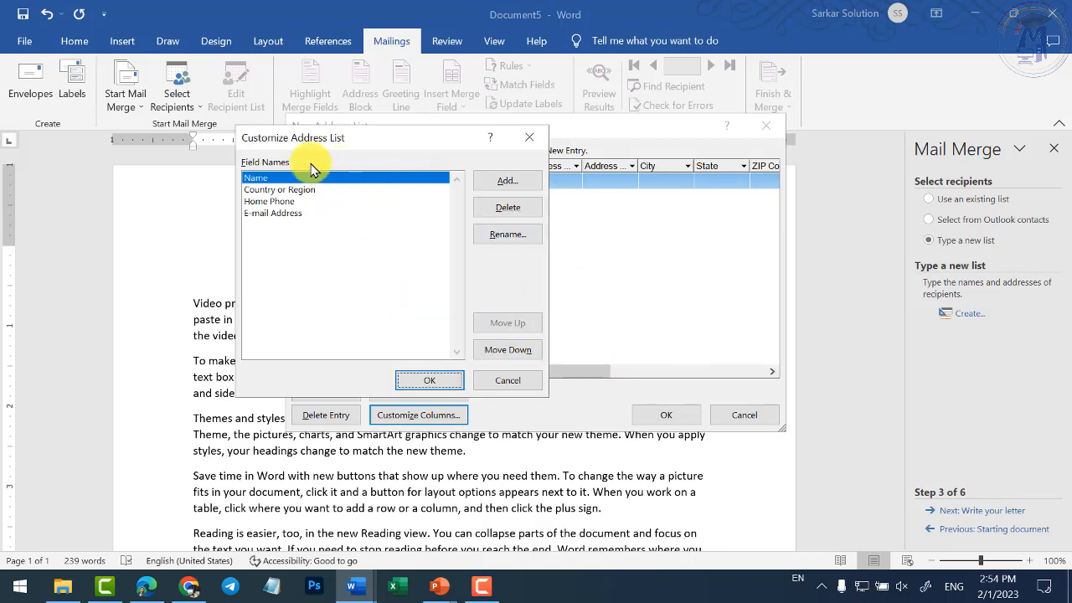
click(288, 190)
click(512, 241)
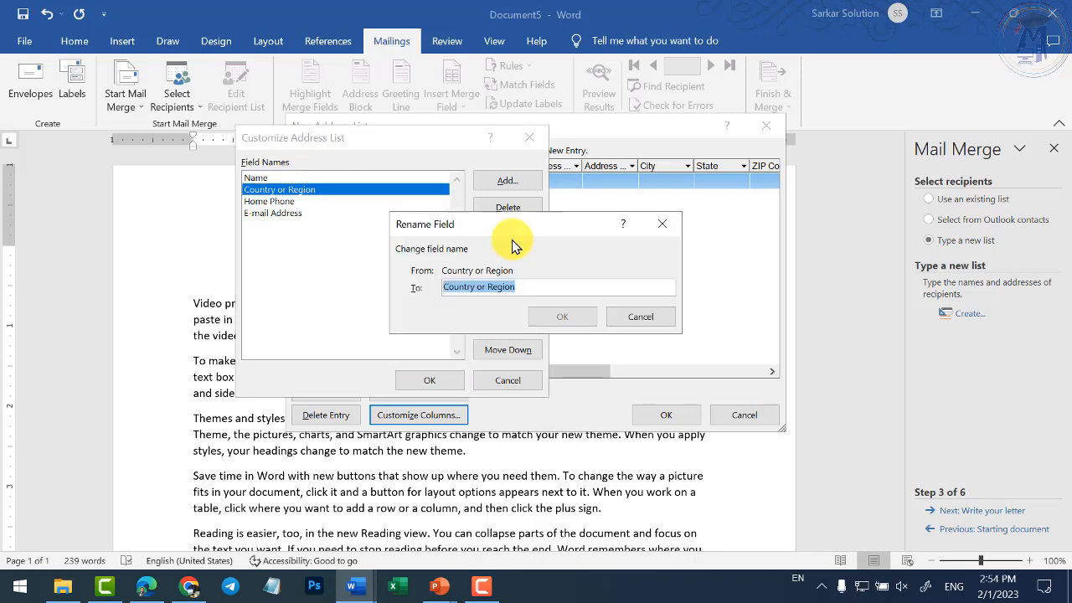
text(Place)
key(Return)
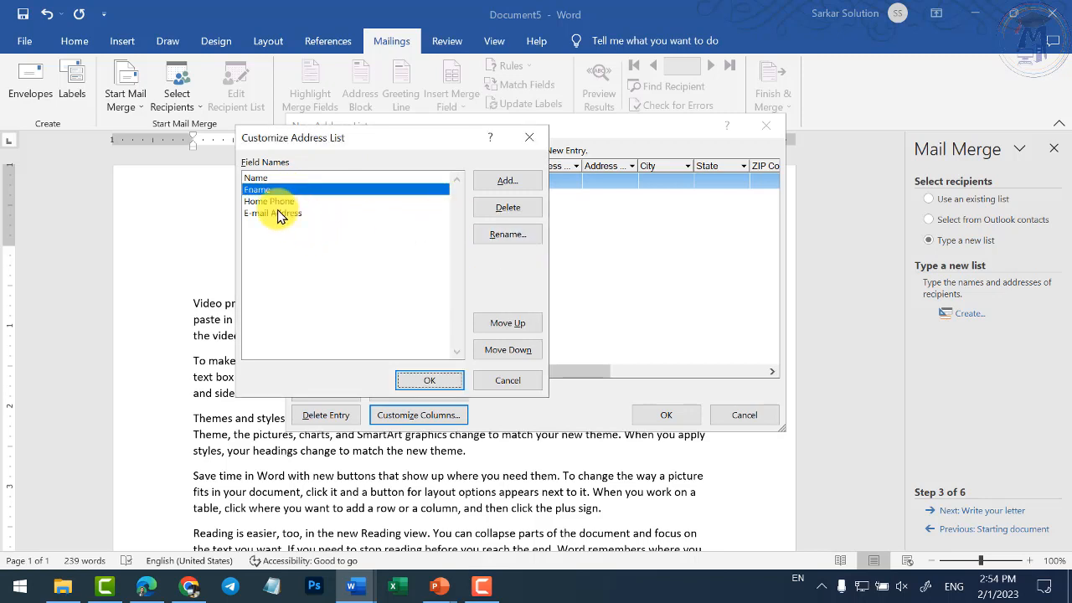
- Rename the Home Phone field to Mobile and E-mail Address to Address
click(258, 201)
click(501, 242)
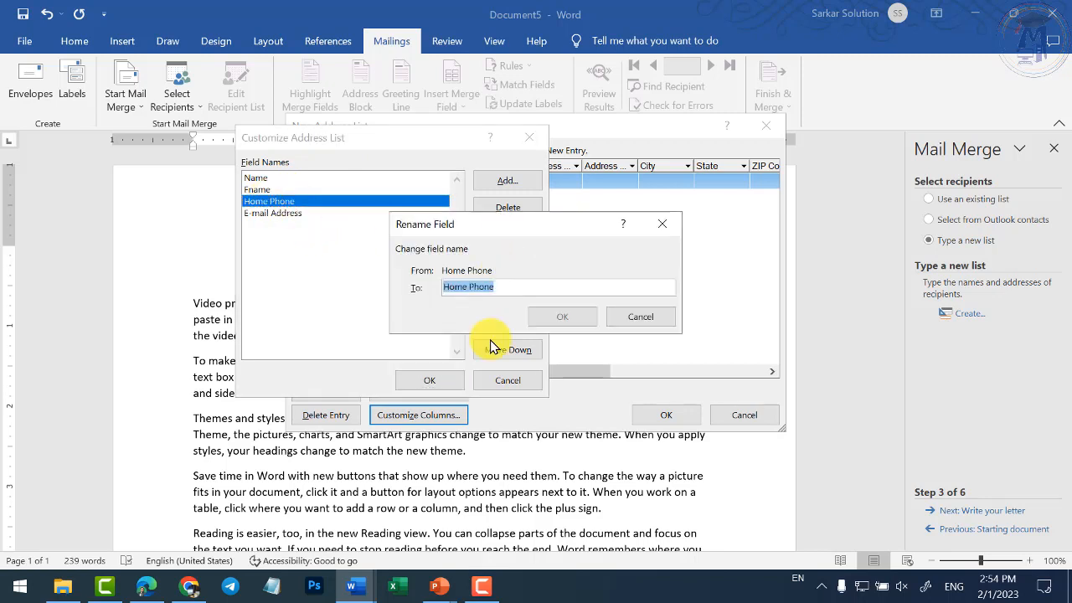
text(mo)
key(BackSpace)
key(BackSpace)
text(M)
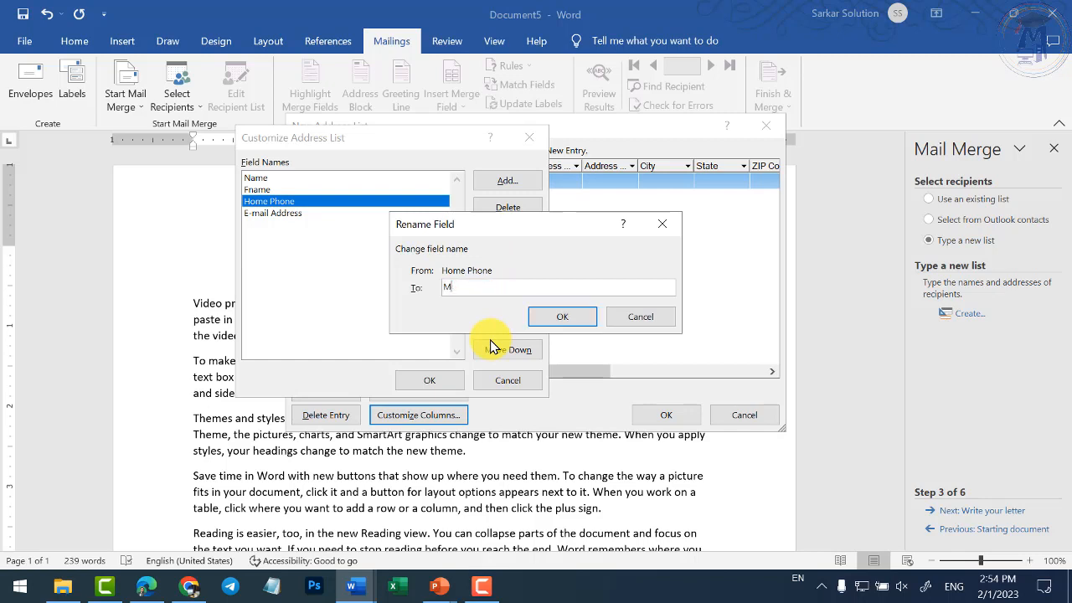
text(obile)
key(Return)
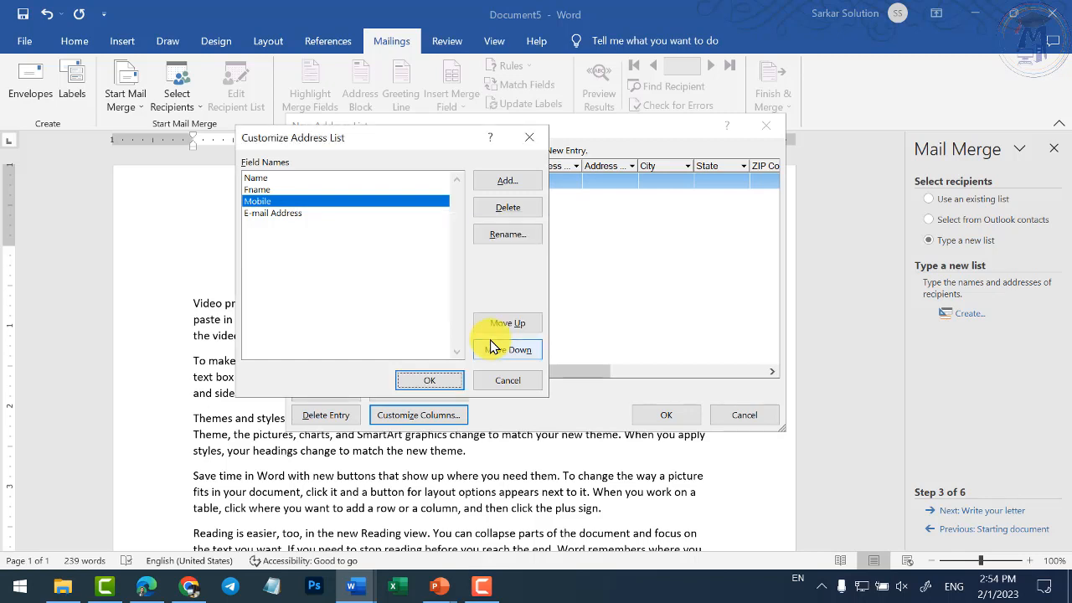
click(350, 216)
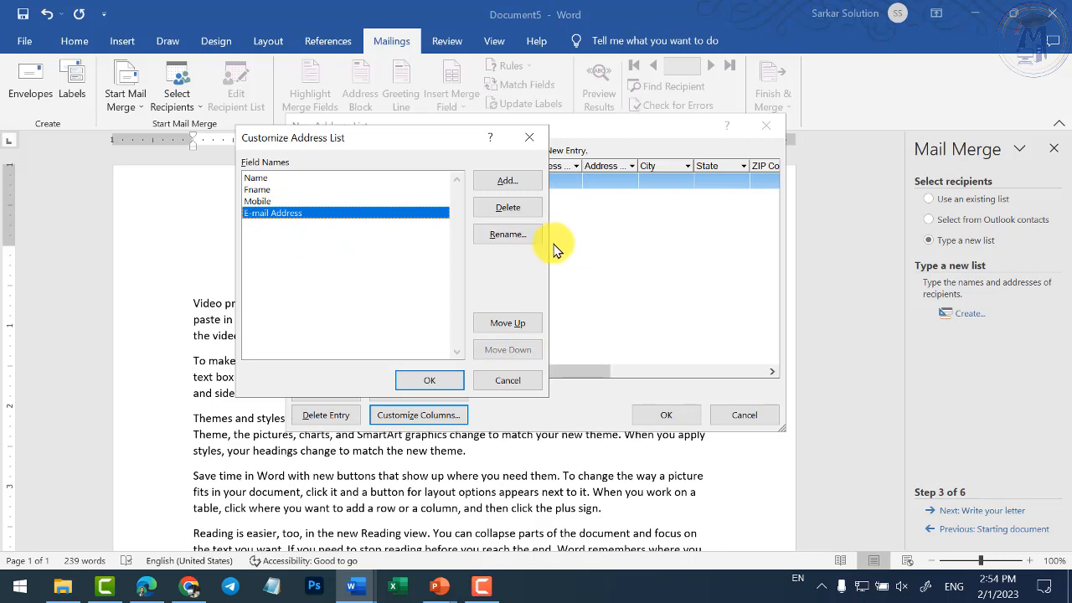
click(513, 235)
text(Address)
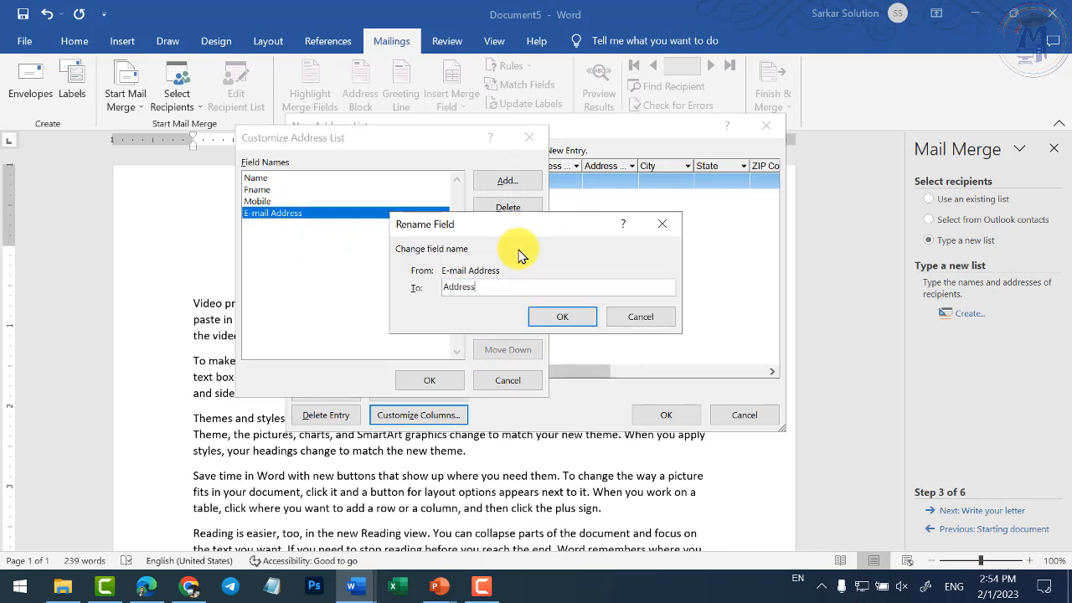
key(Return)
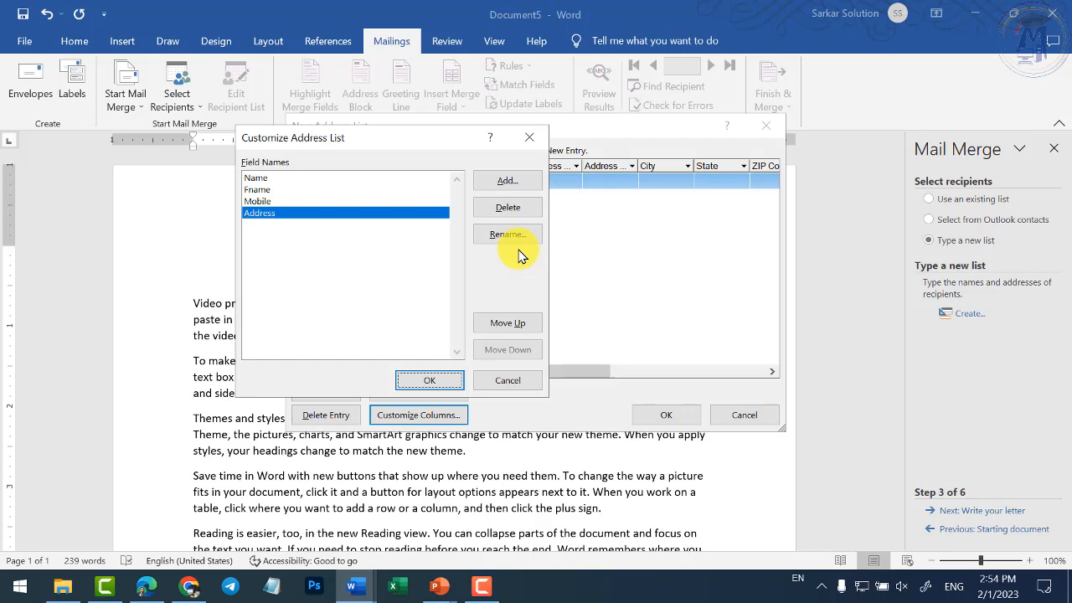
- Accept the custom fields and enter the first recipient's name, first name, mobile number and city
click(442, 384)
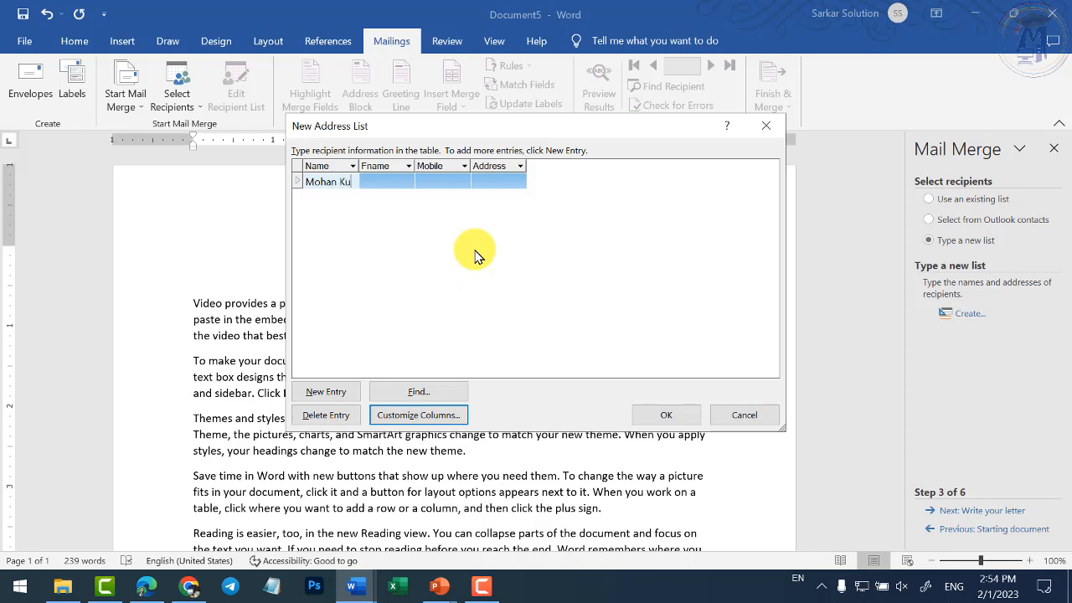
text(mar)
key(Tab)
text(han)
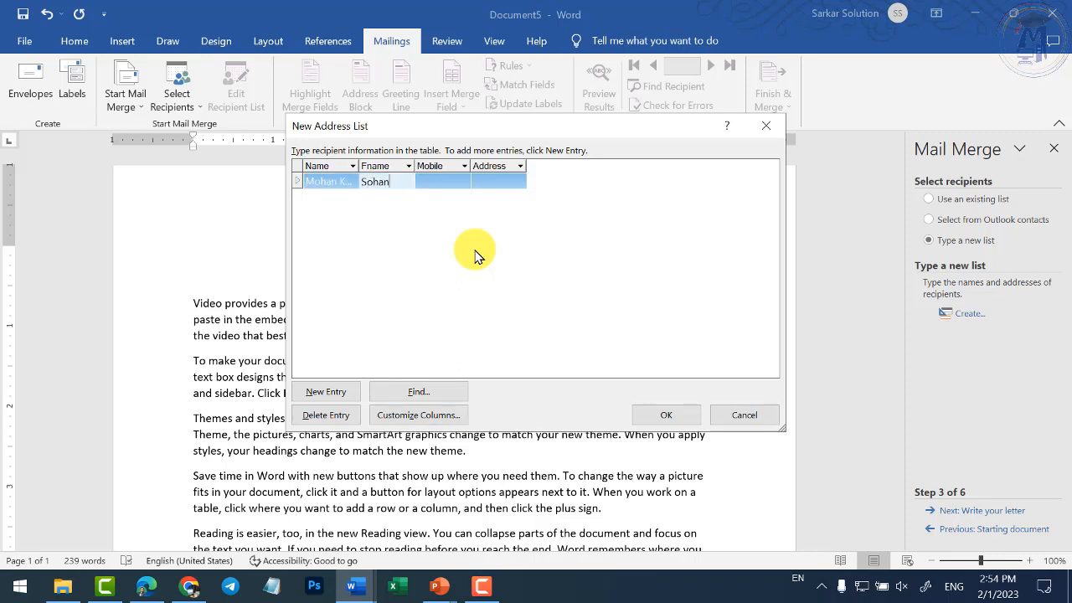
key(Tab)
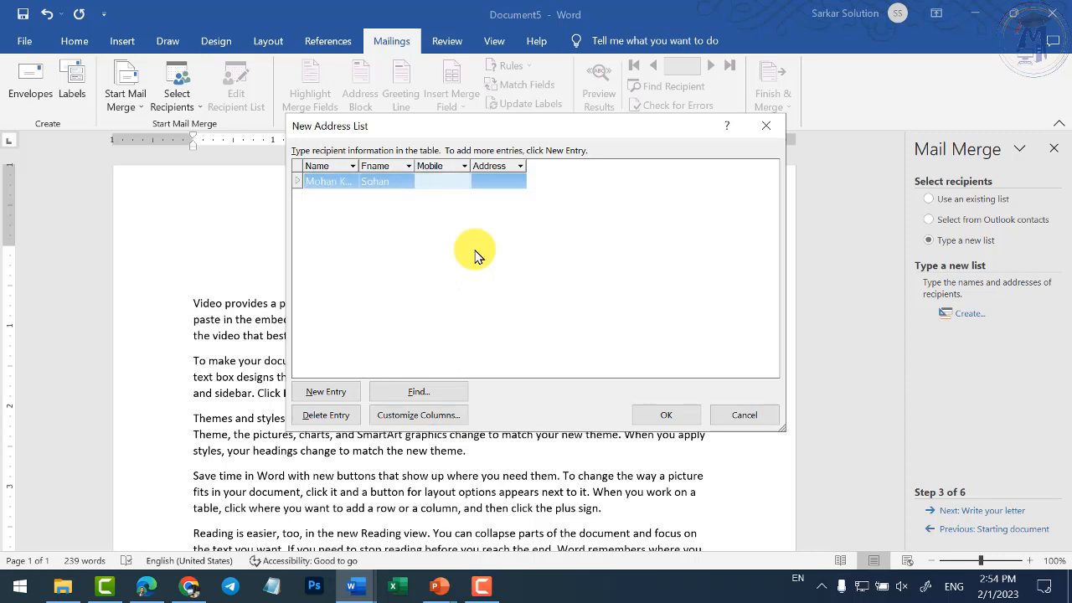
key(Tab)
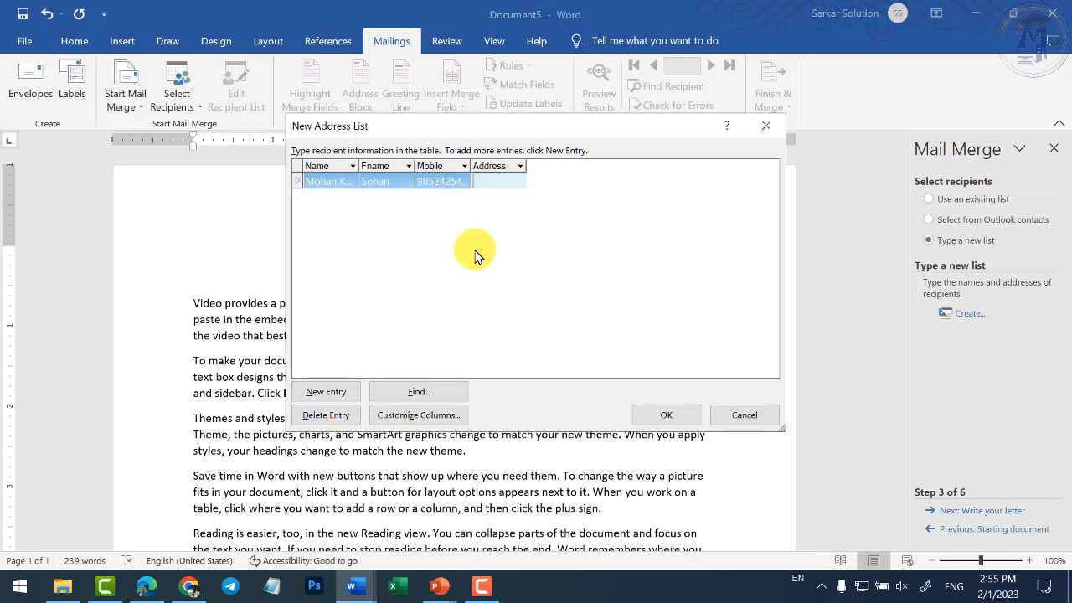
text(Chhindwara)
key(Tab)
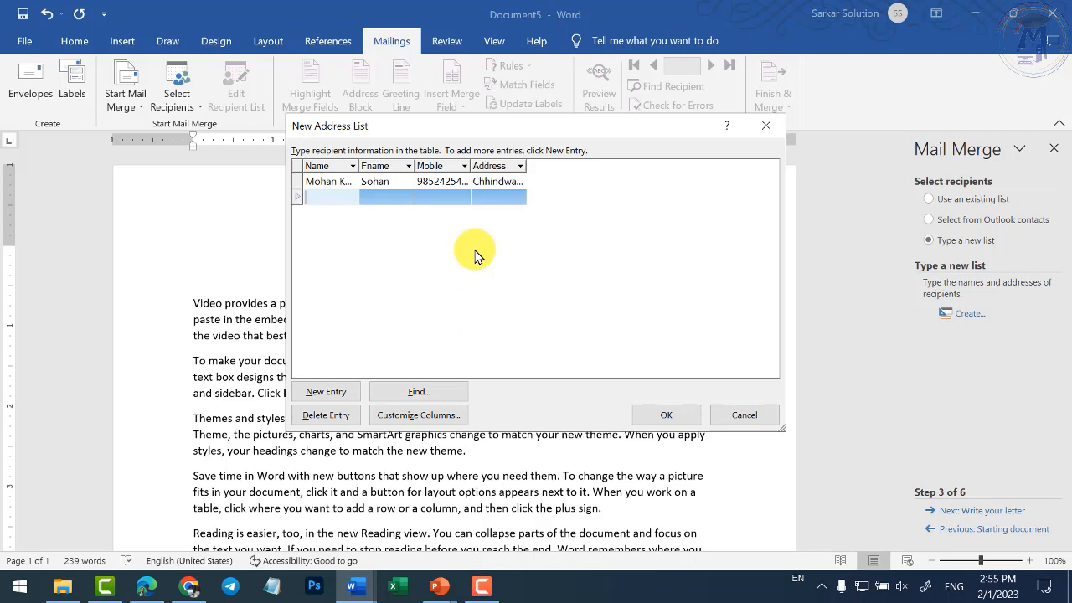
- Enter the second recipient's name, first name, mobile number and city
key(Tab)
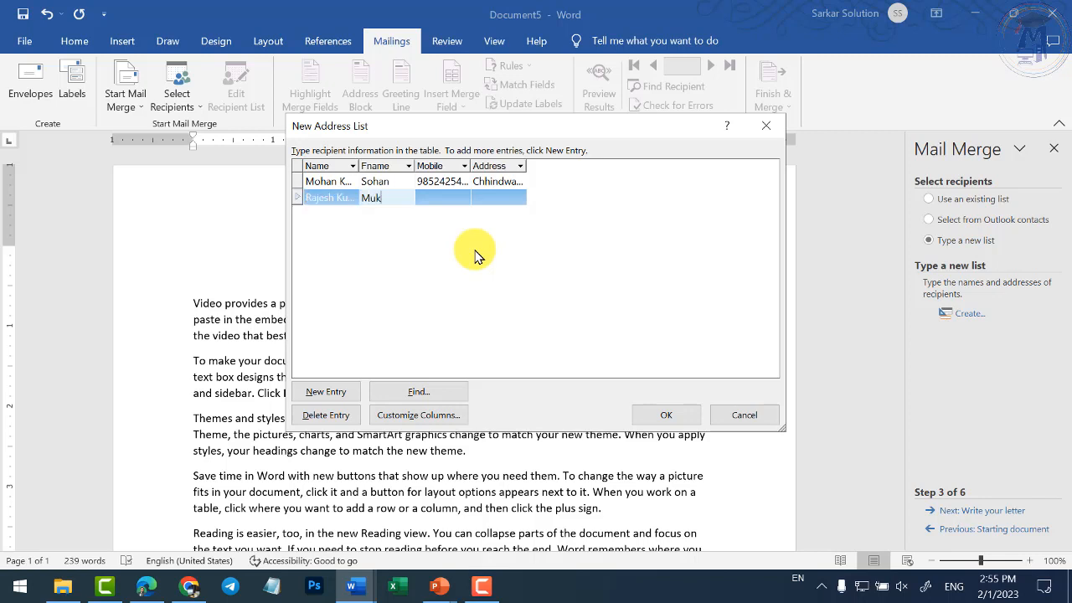
key(Tab)
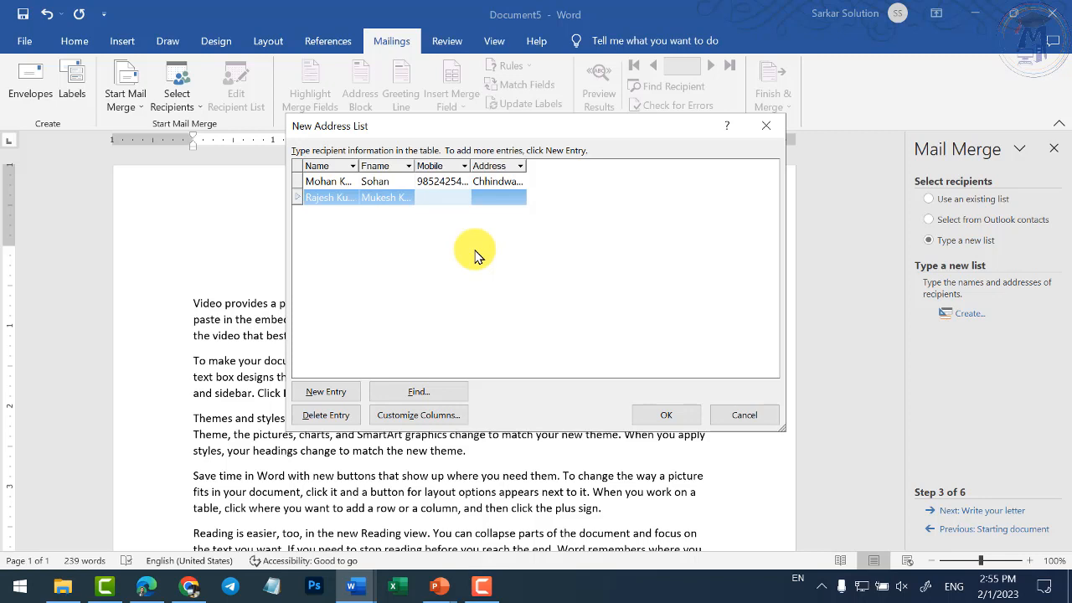
text(652458555)
key(Tab)
text(Bhopal)
key(Tab)
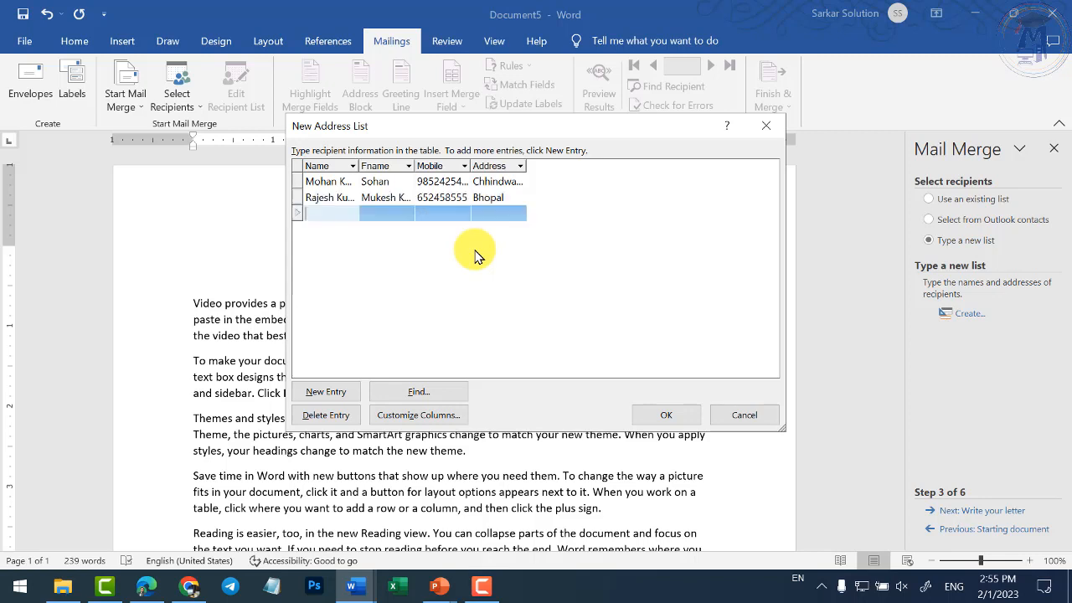
- Enter the third recipient's name, first name, mobile number and city
text(Min)
key(BackSpace)
key(BackSpace)
key(Tab)
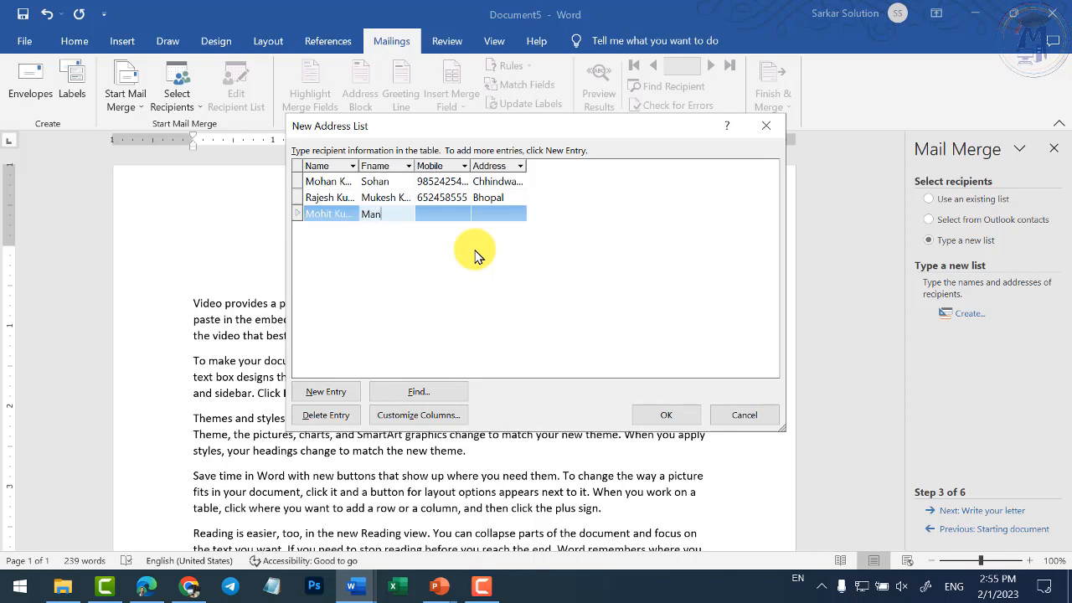
key(Tab)
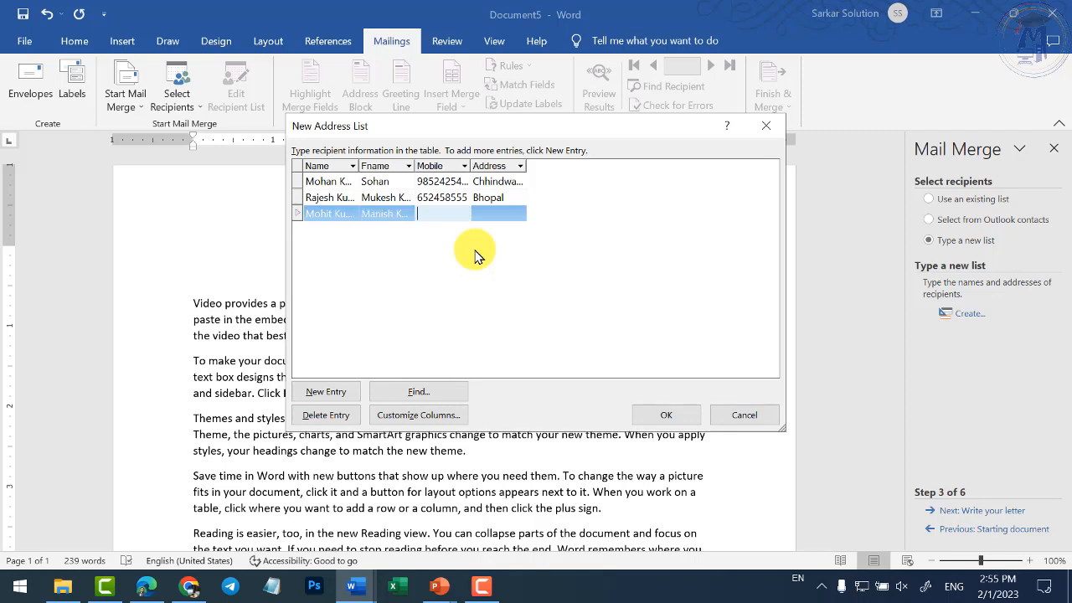
text(654587878Jabalpur=)
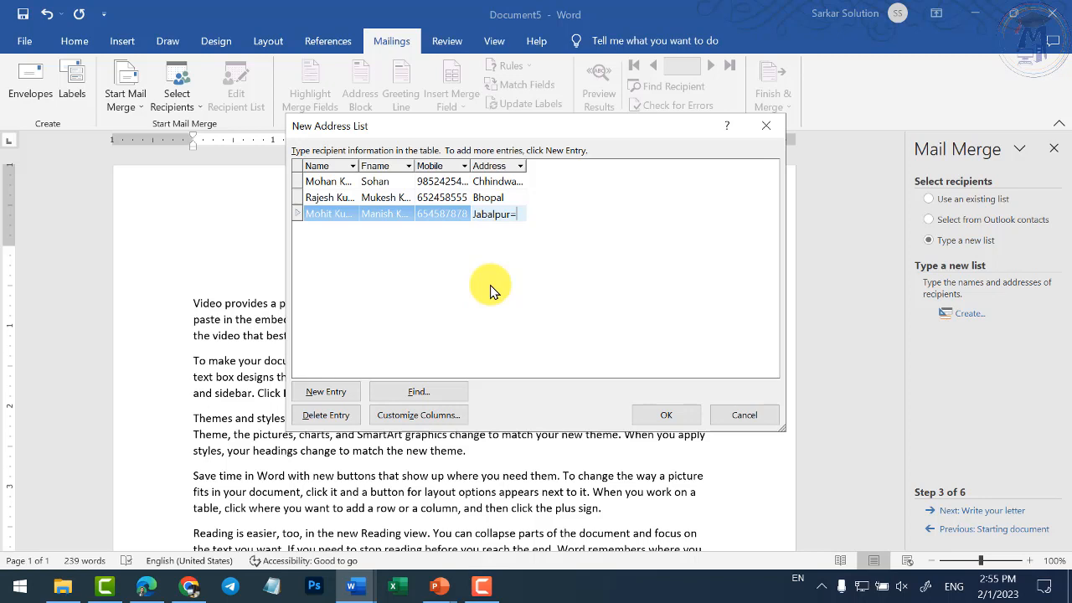
key(BackSpace)
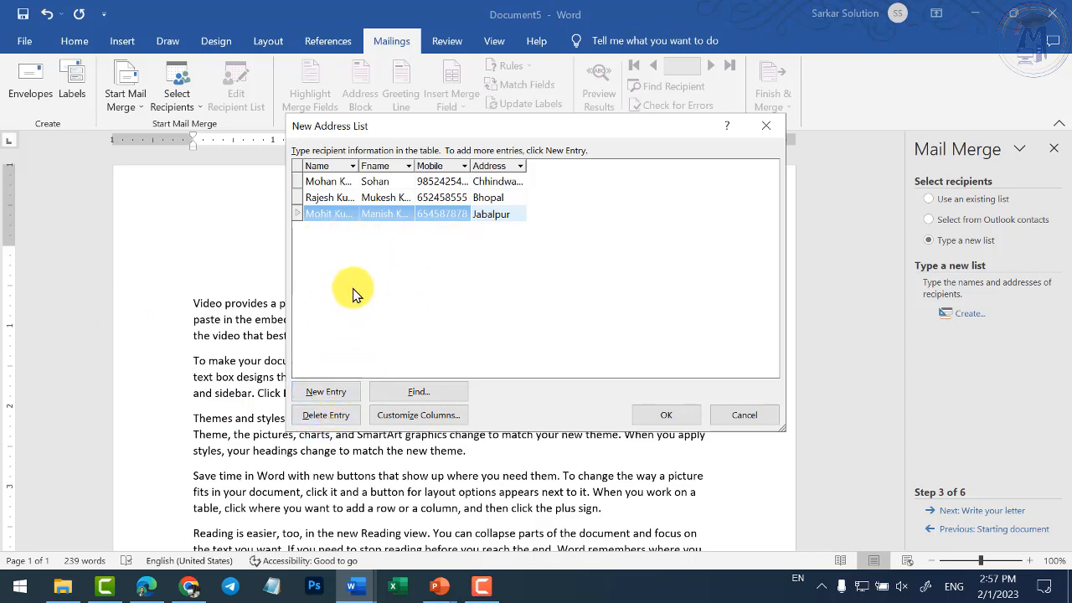
click(459, 216)
key(Tab)
key(Tab)
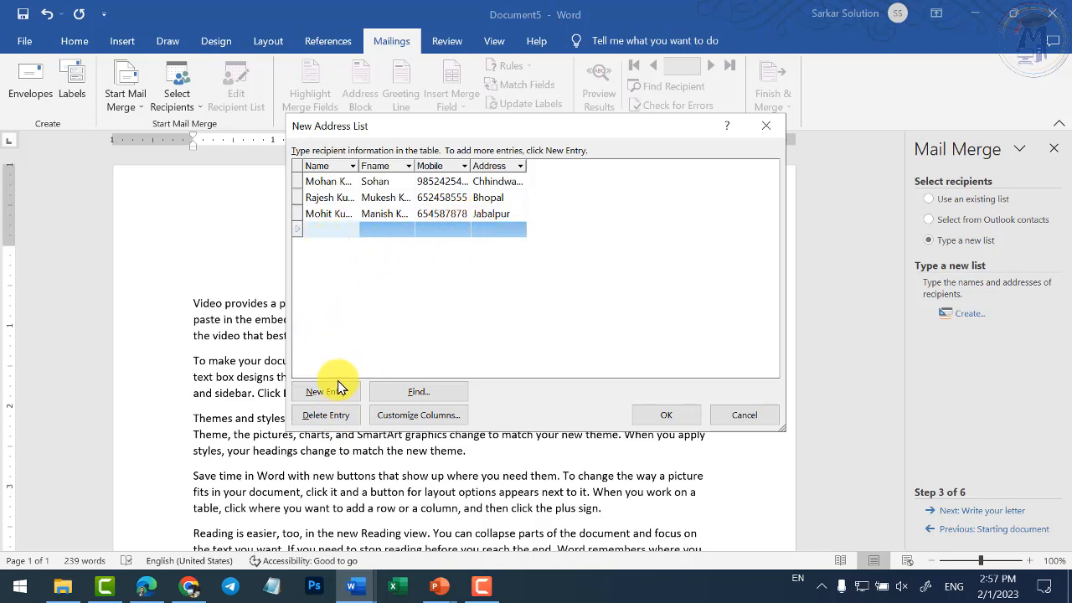
click(335, 412)
click(511, 340)
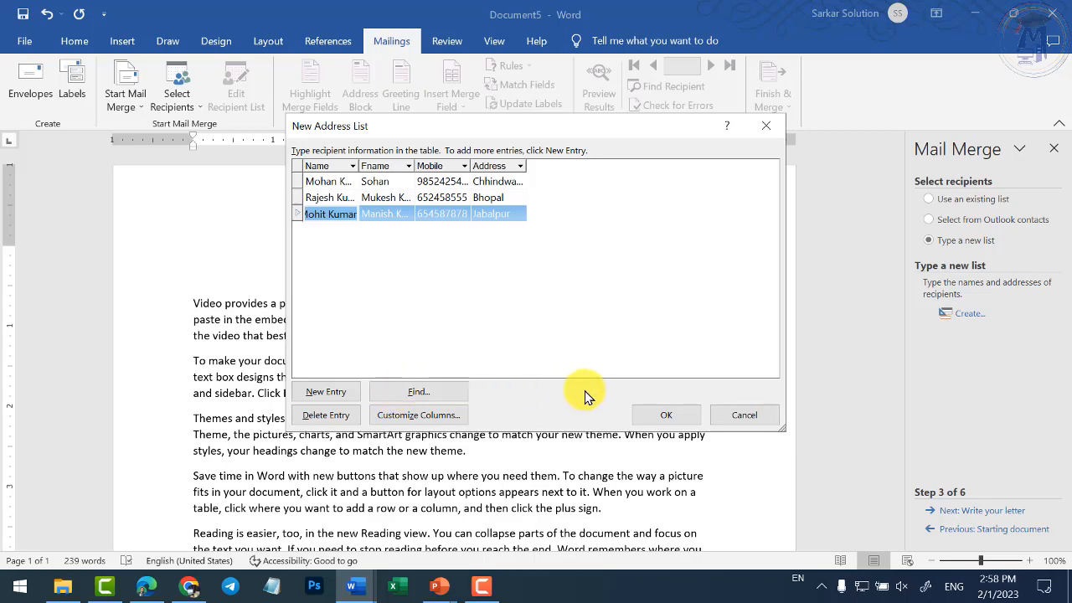
- Save the new address list as mylist1stfeb in My Data Sources
click(646, 416)
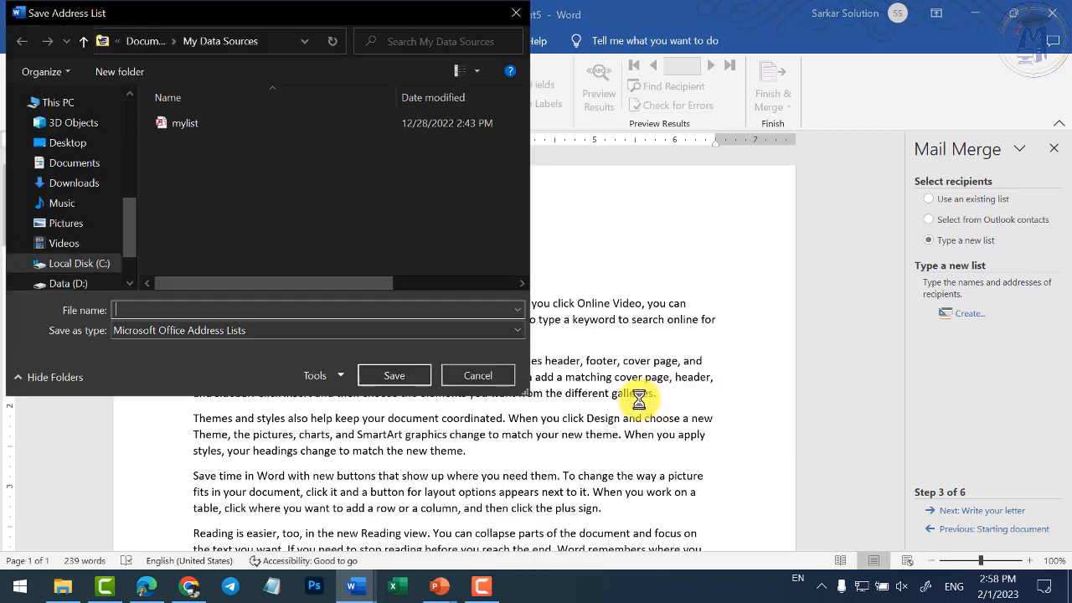
drag(379, 24, 749, 92)
drag(666, 96, 560, 97)
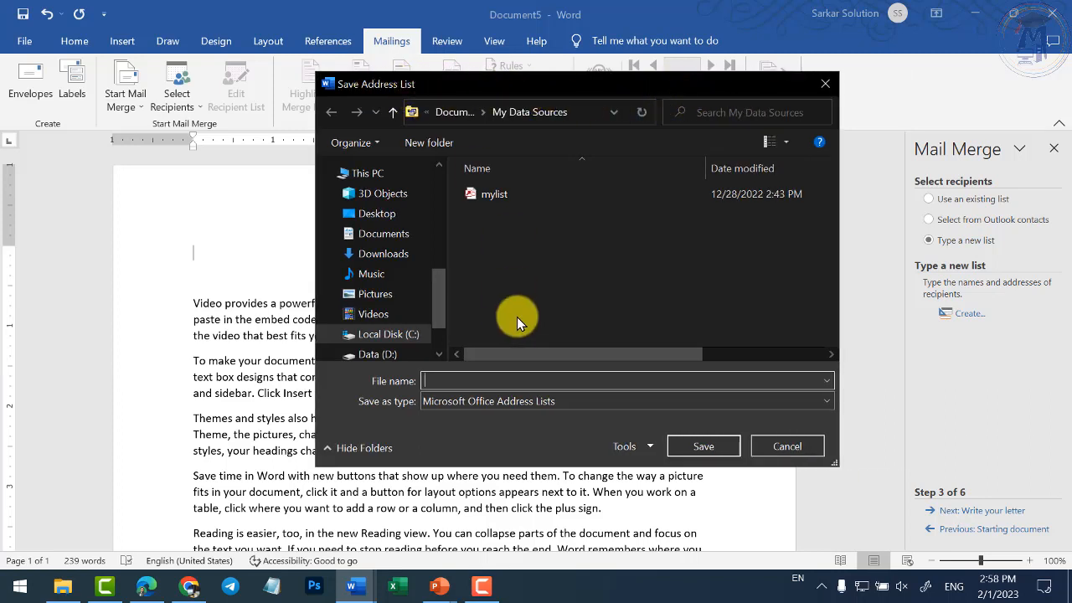
text(list)
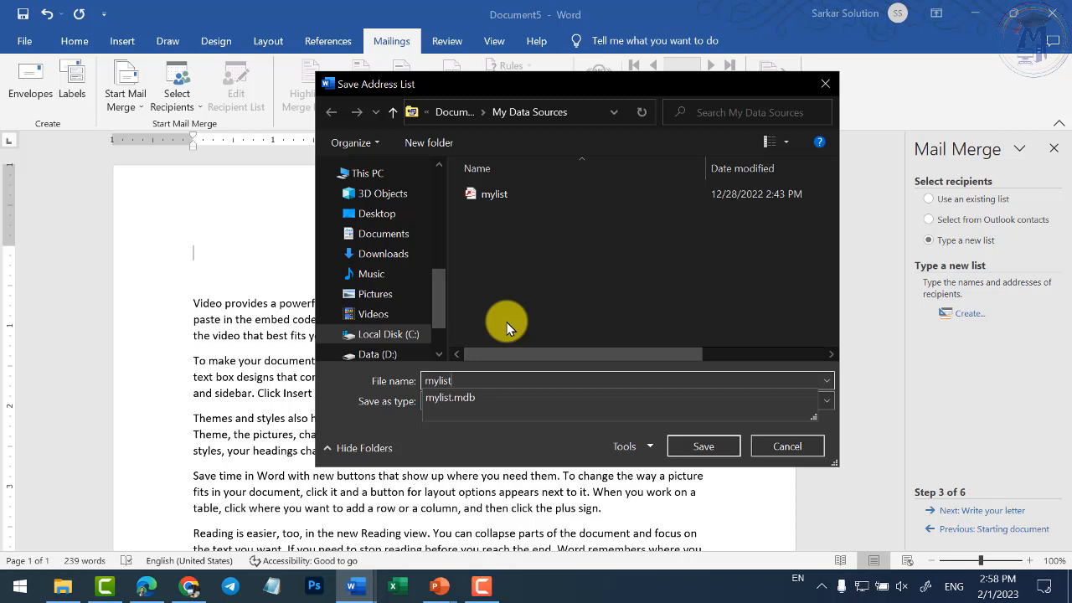
text(1s)
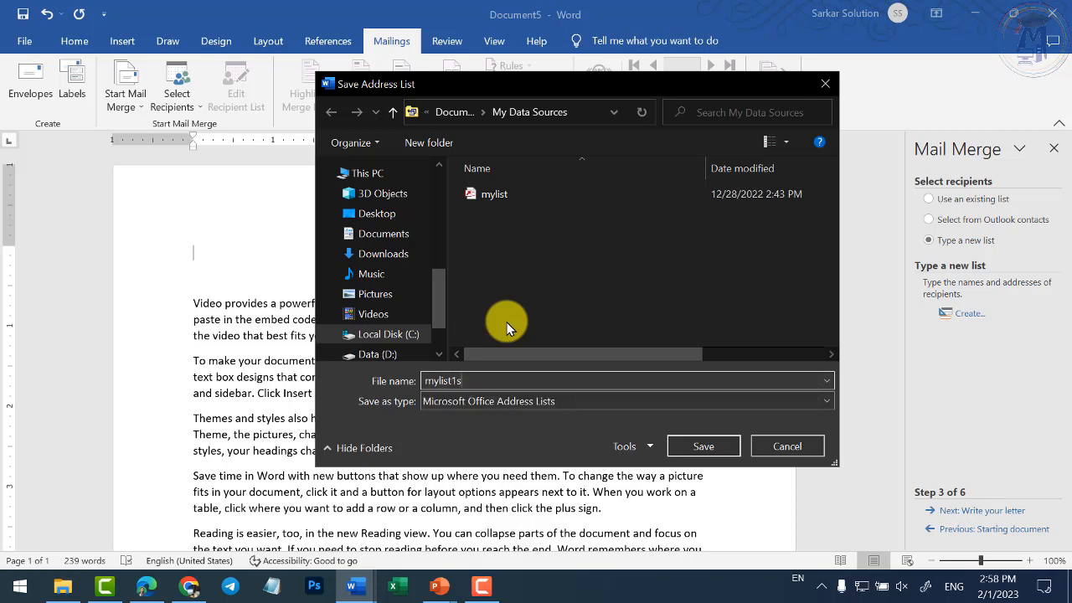
text(tefb===)
key(BackSpace)
key(BackSpace)
key(BackSpace)
key(BackSpace)
key(BackSpace)
key(BackSpace)
text(feb)
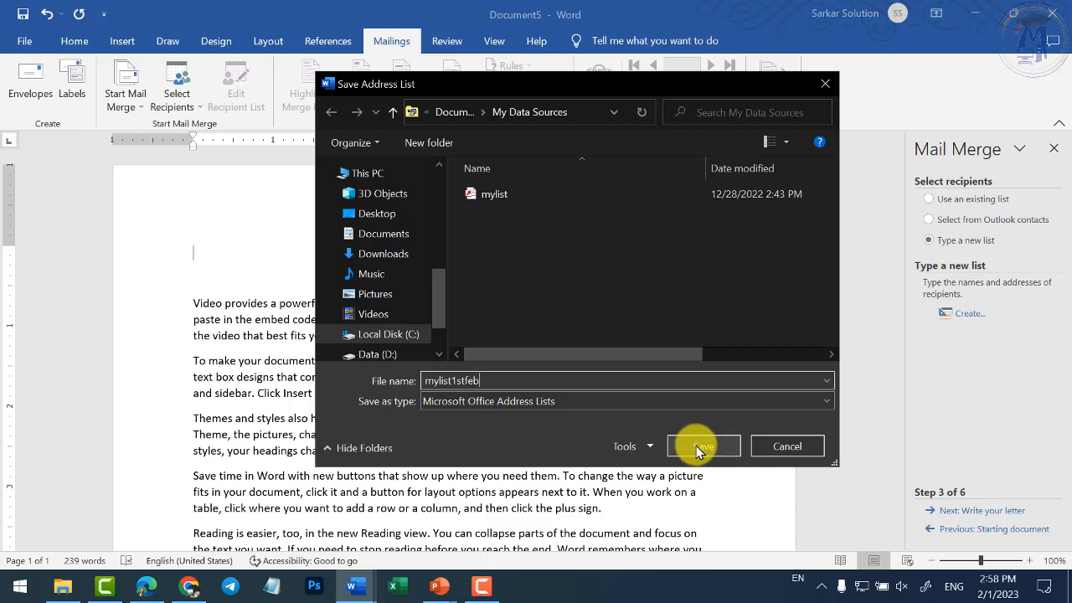
click(702, 446)
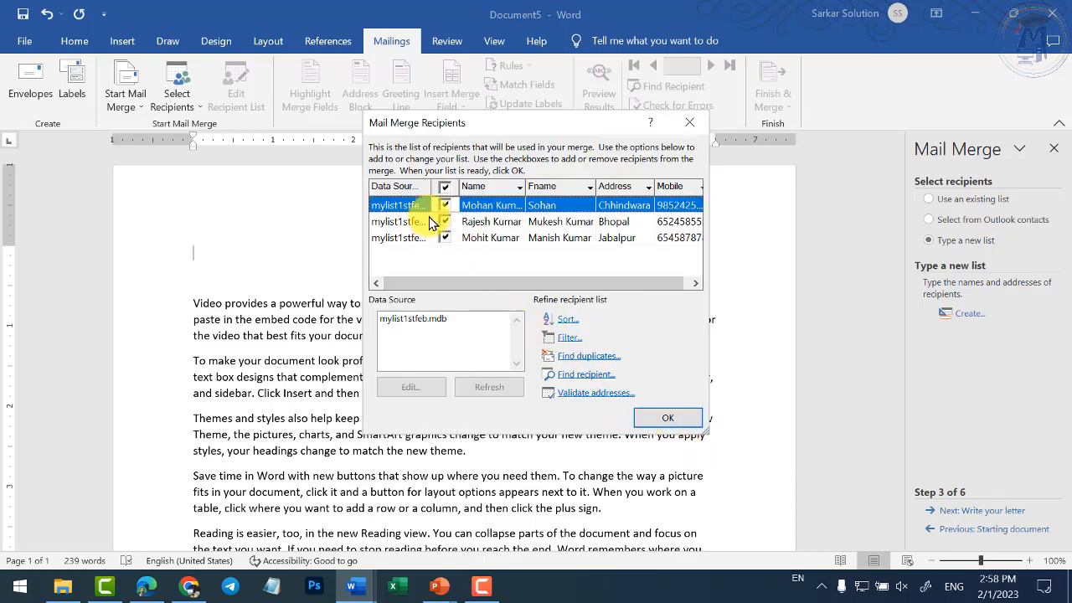
- Leave all three recipients checked in Mail Merge Recipients and confirm the list
click(445, 238)
click(444, 237)
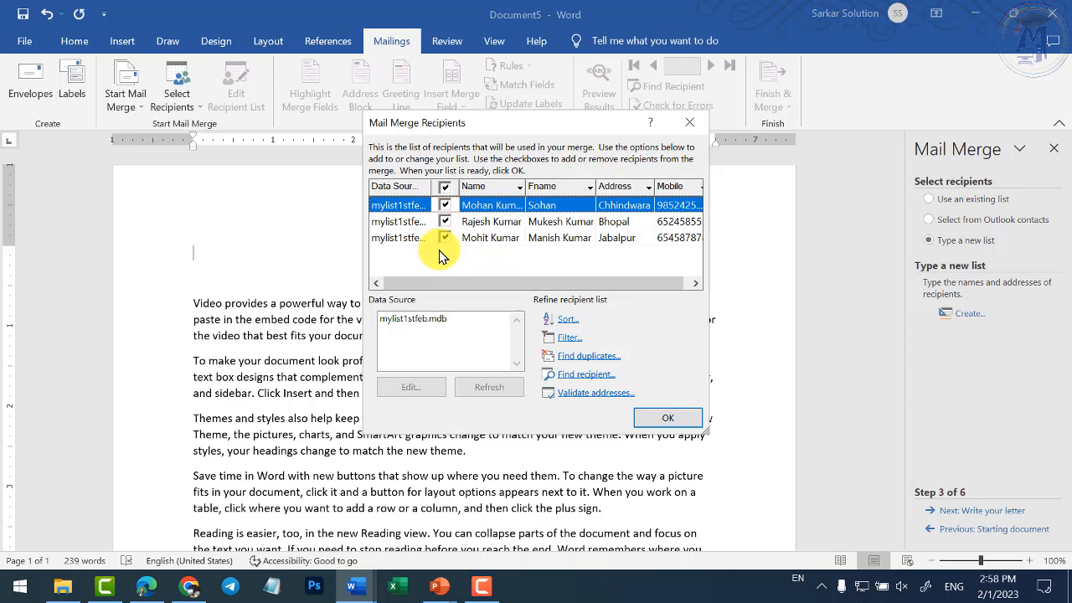
click(445, 237)
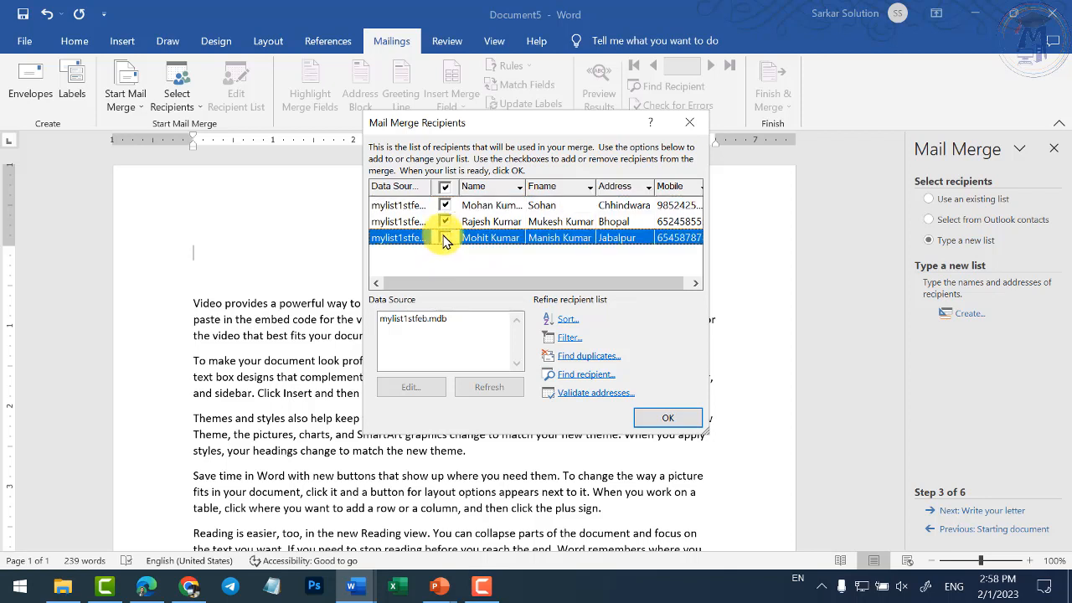
click(445, 186)
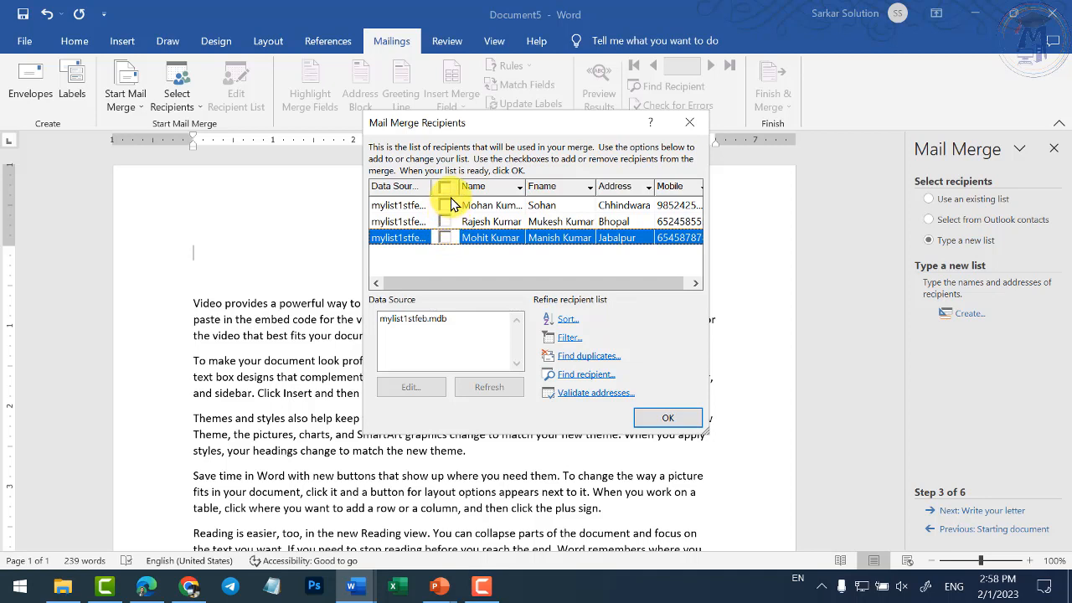
click(445, 186)
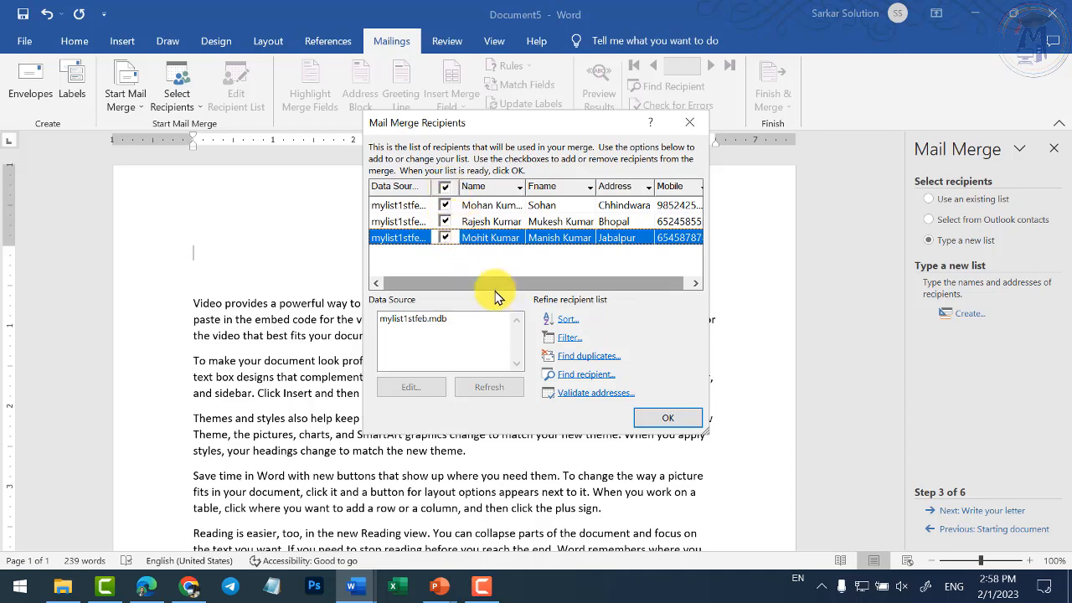
click(661, 419)
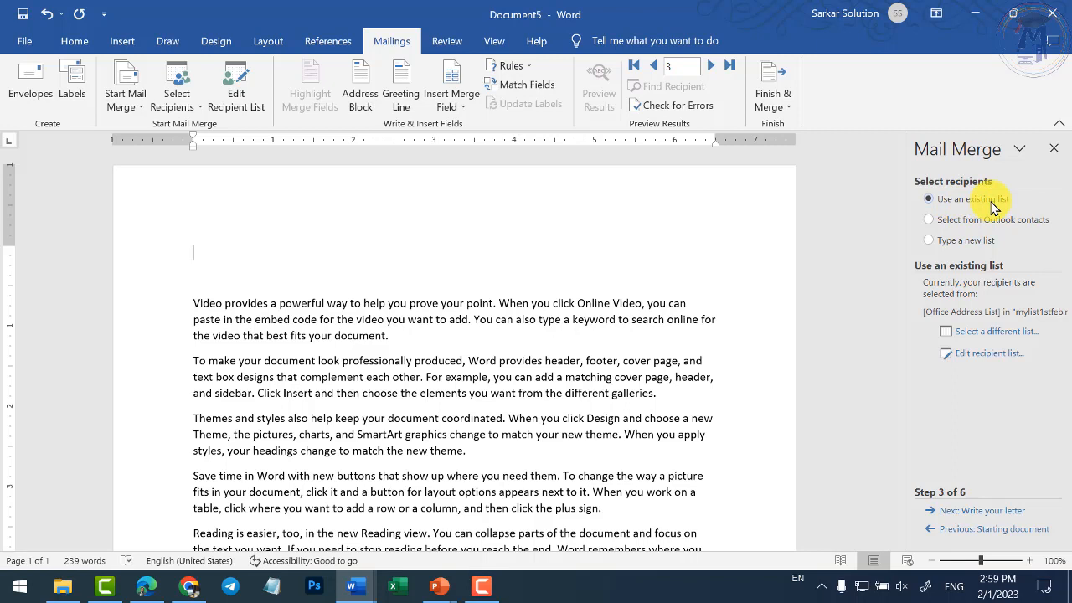
- Advance the Mail Merge wizard to Step 4, Write your letter
click(982, 511)
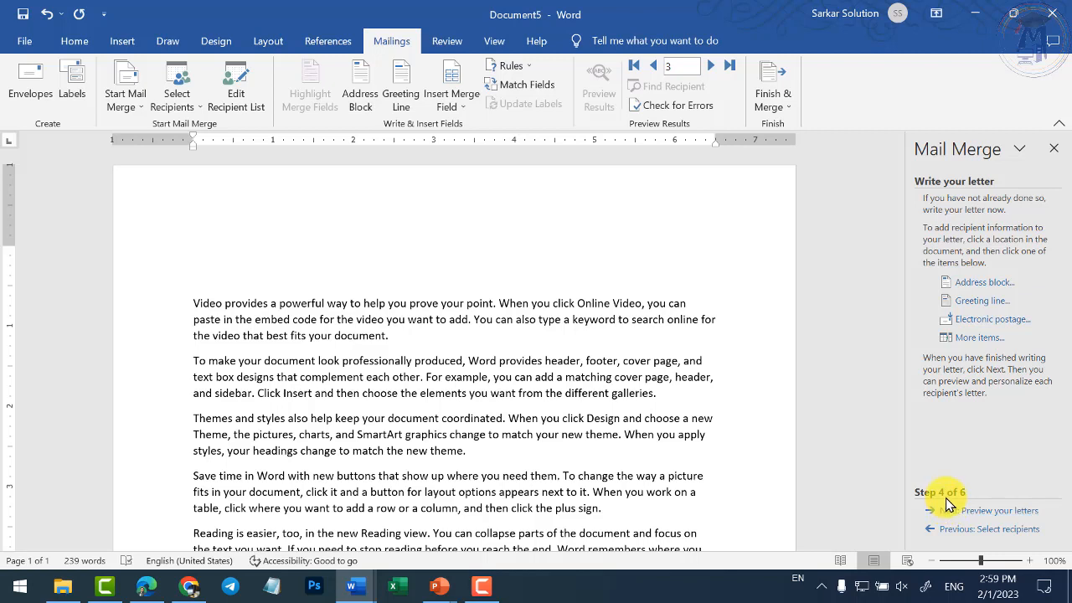
- Use More items to insert «Name», «Fname», «Mobile» and «Address» on the letter's first line
click(976, 337)
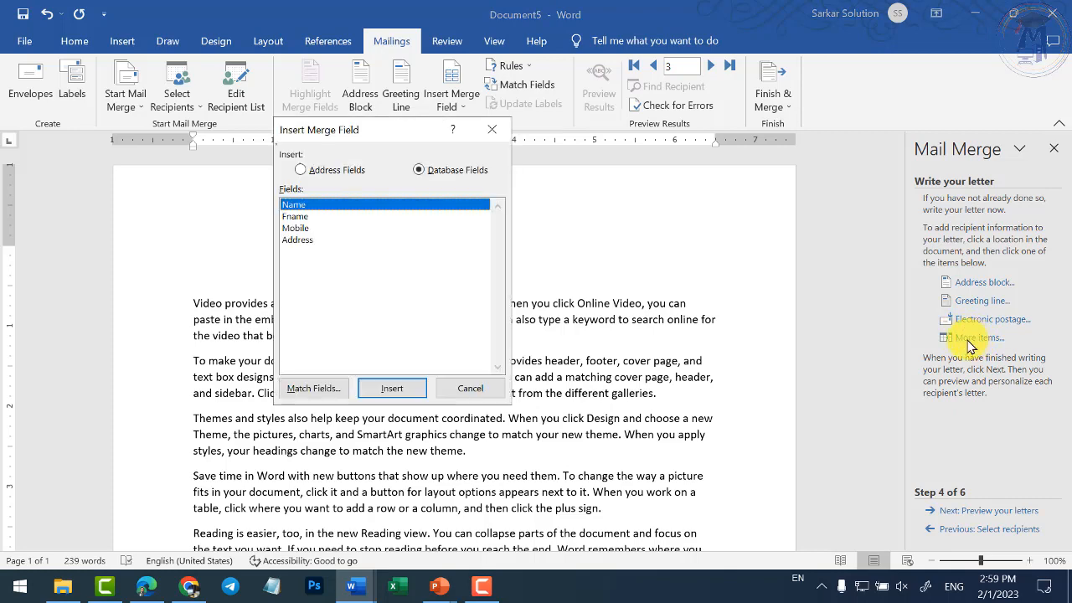
drag(382, 129, 753, 143)
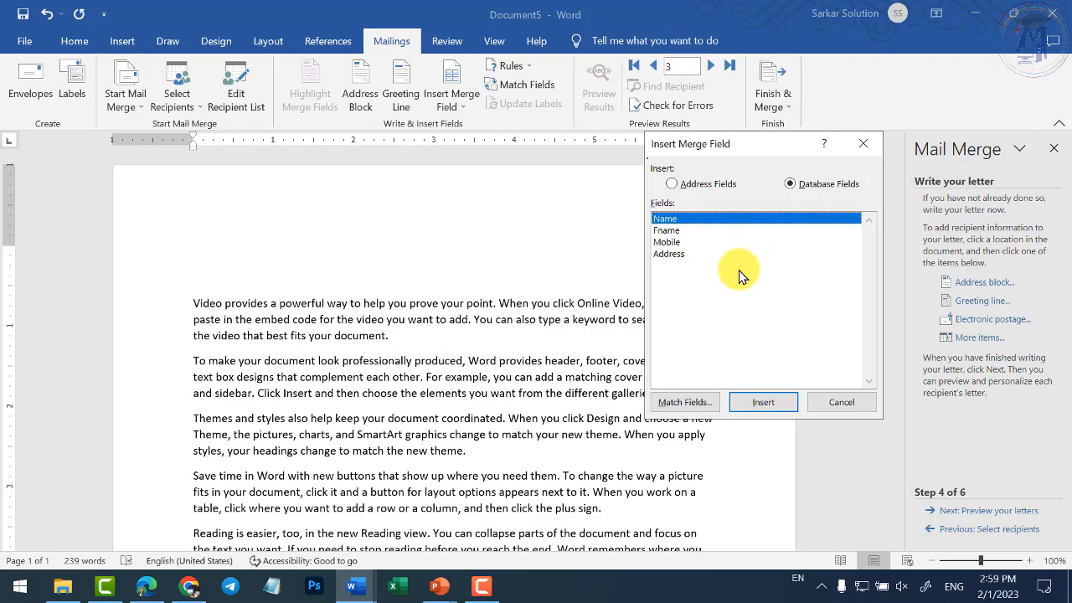
click(762, 402)
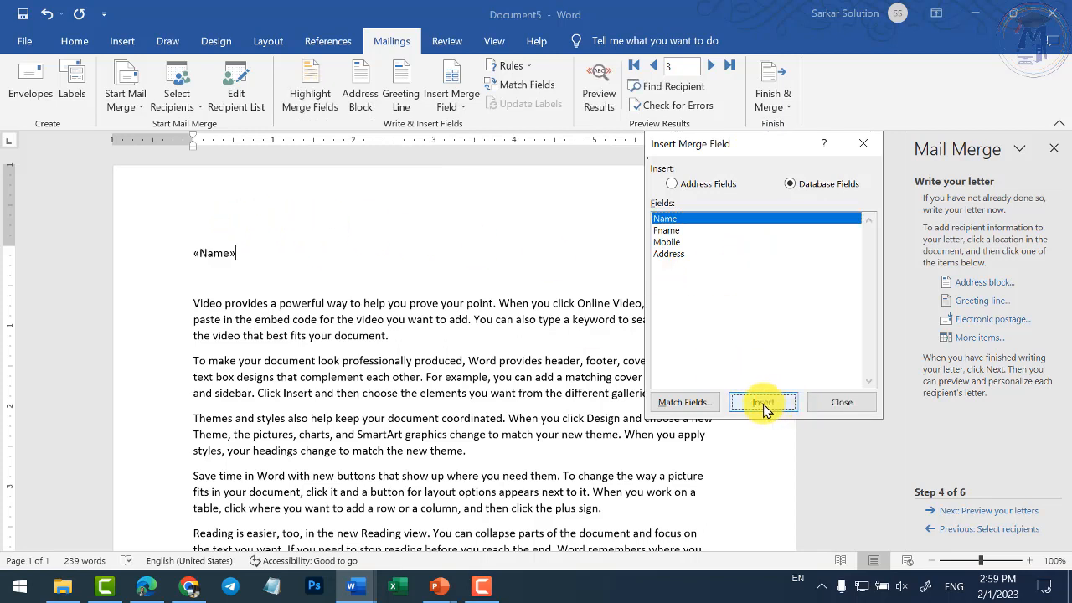
click(693, 230)
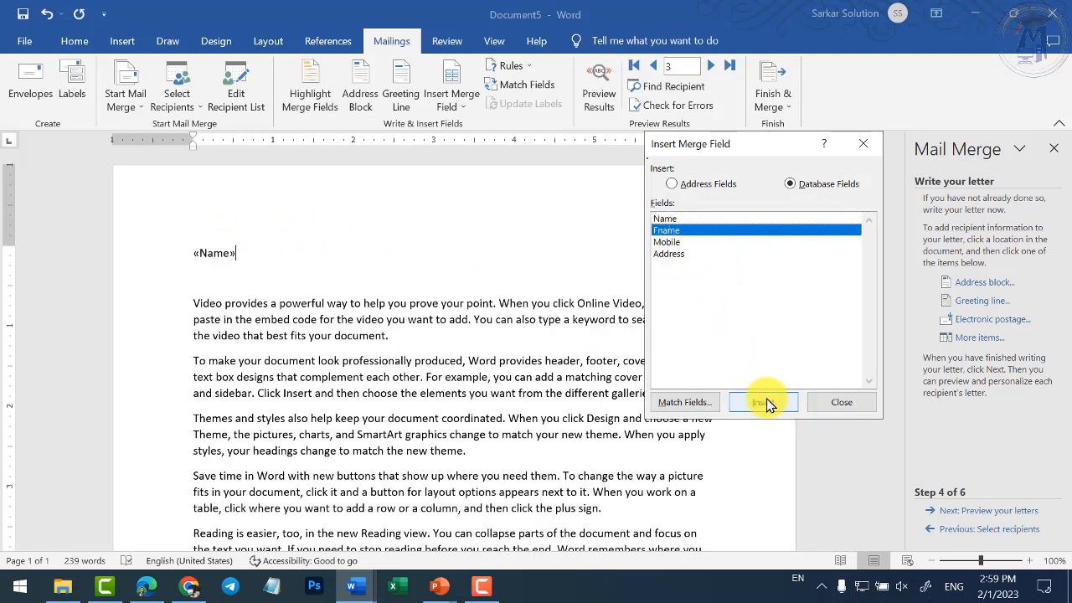
click(766, 400)
click(691, 242)
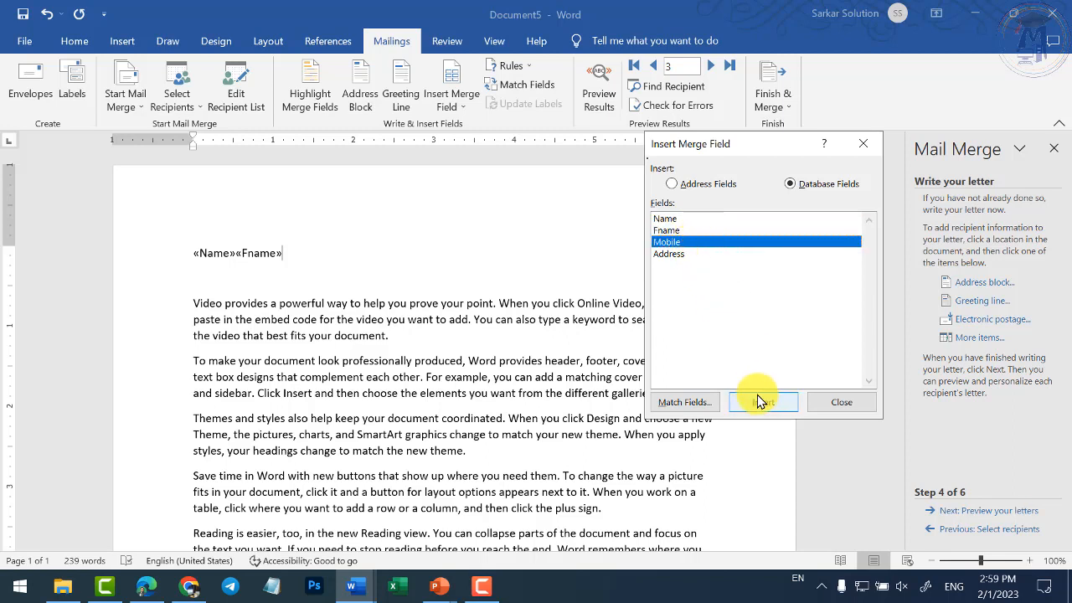
click(761, 400)
click(685, 254)
click(759, 401)
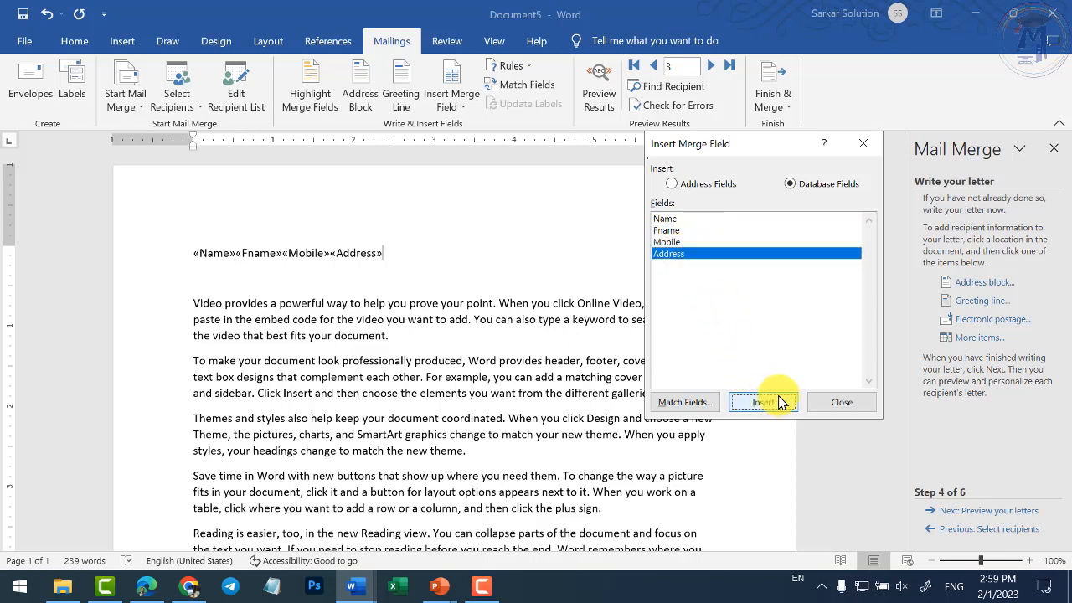
click(841, 402)
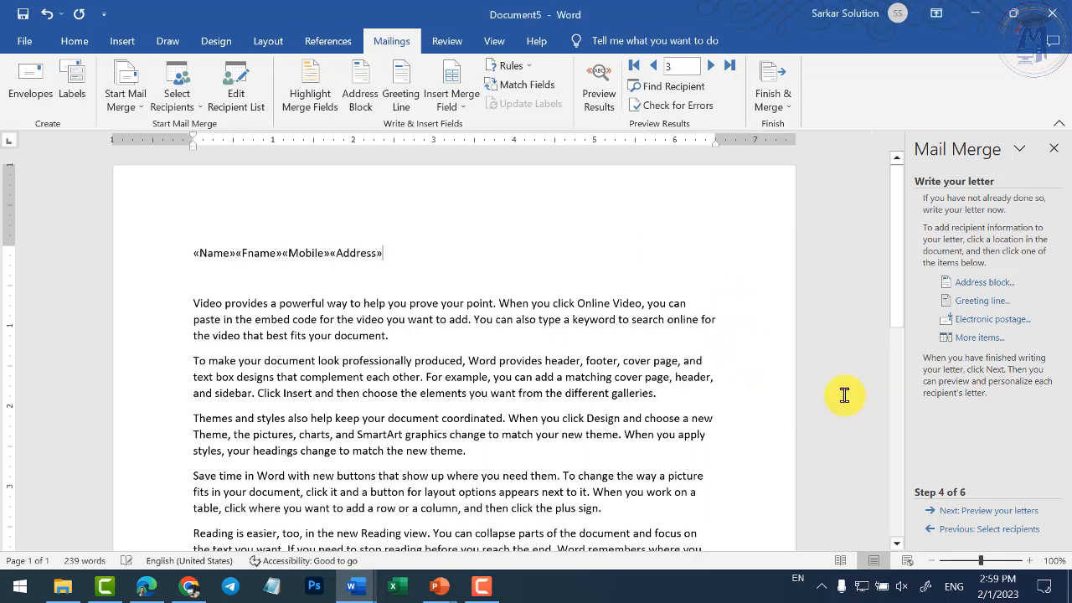
click(225, 257)
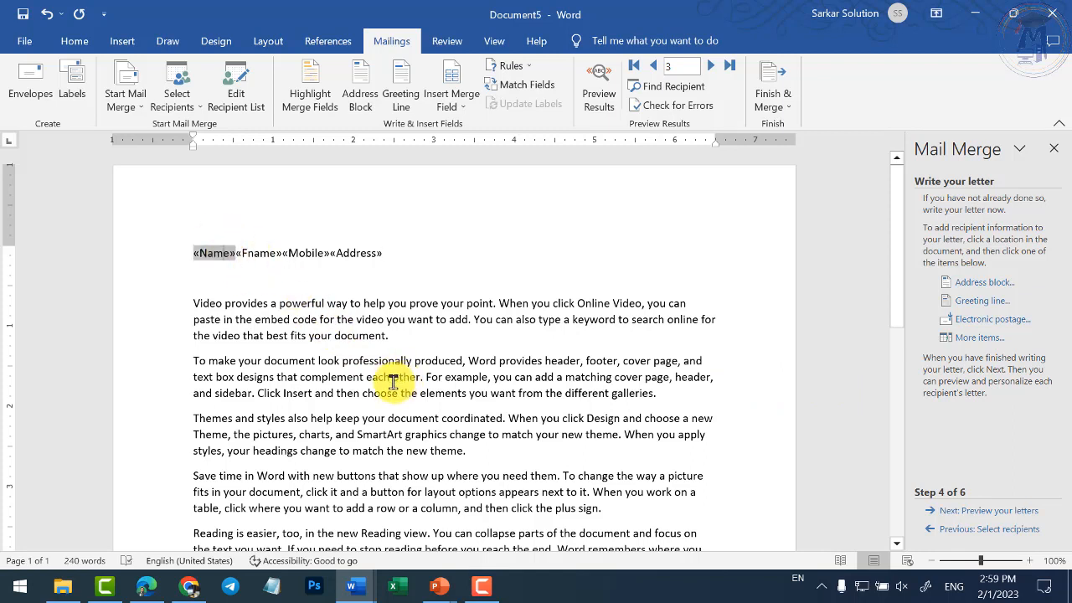
- Break «Fname», «Mobile» and «Address» onto separate lines below «Name»
click(242, 256)
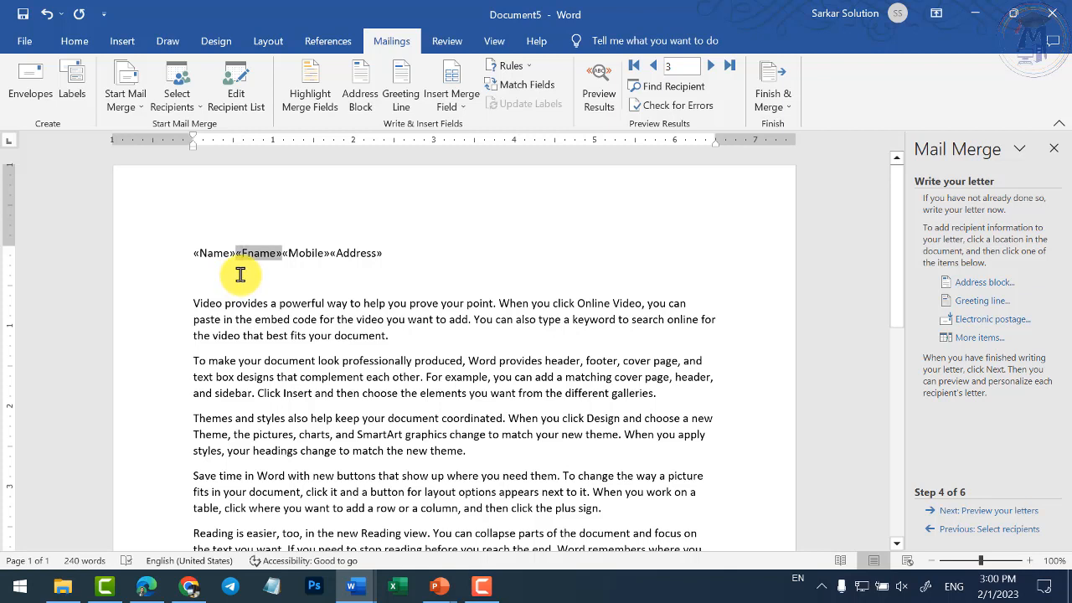
click(306, 280)
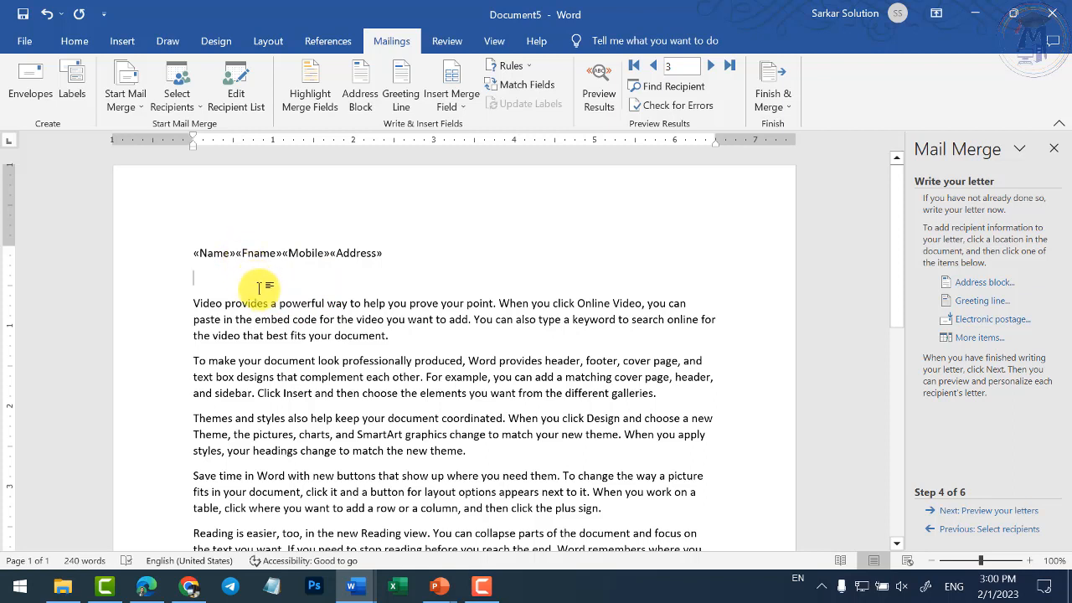
click(232, 255)
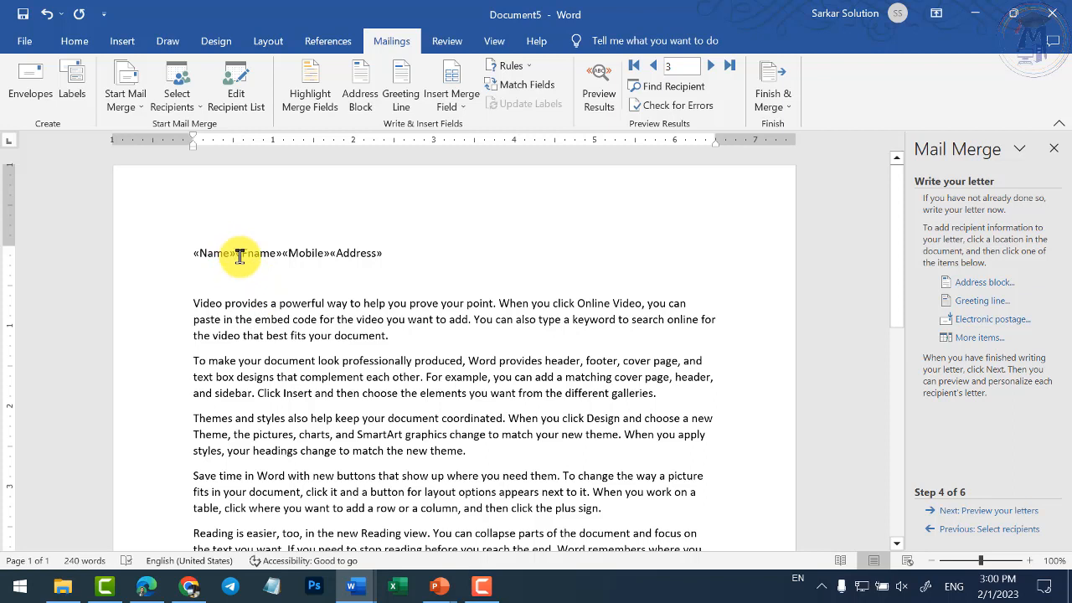
click(242, 254)
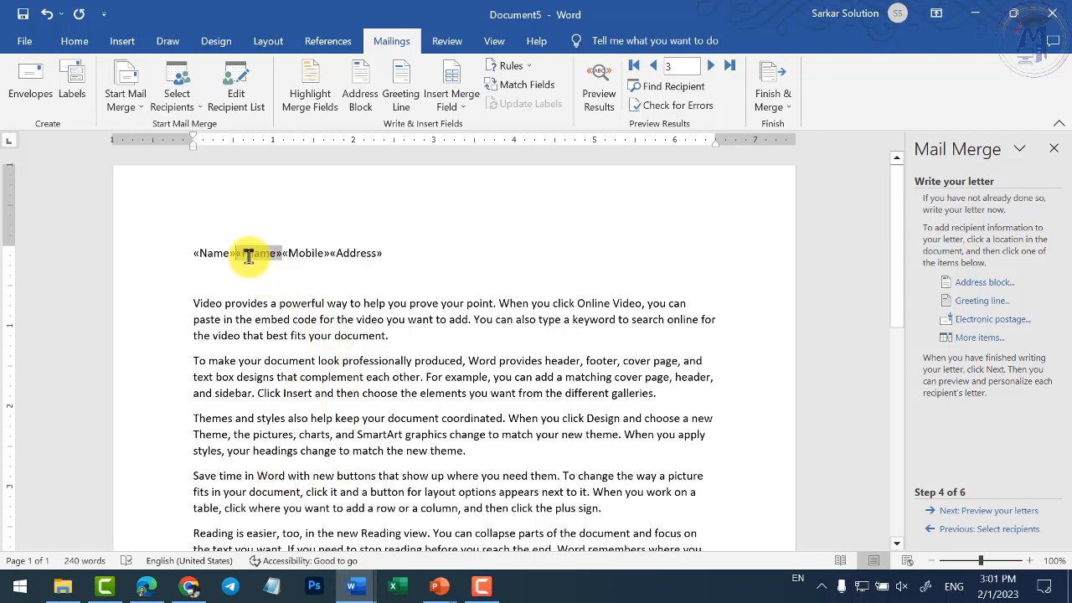
key(Return)
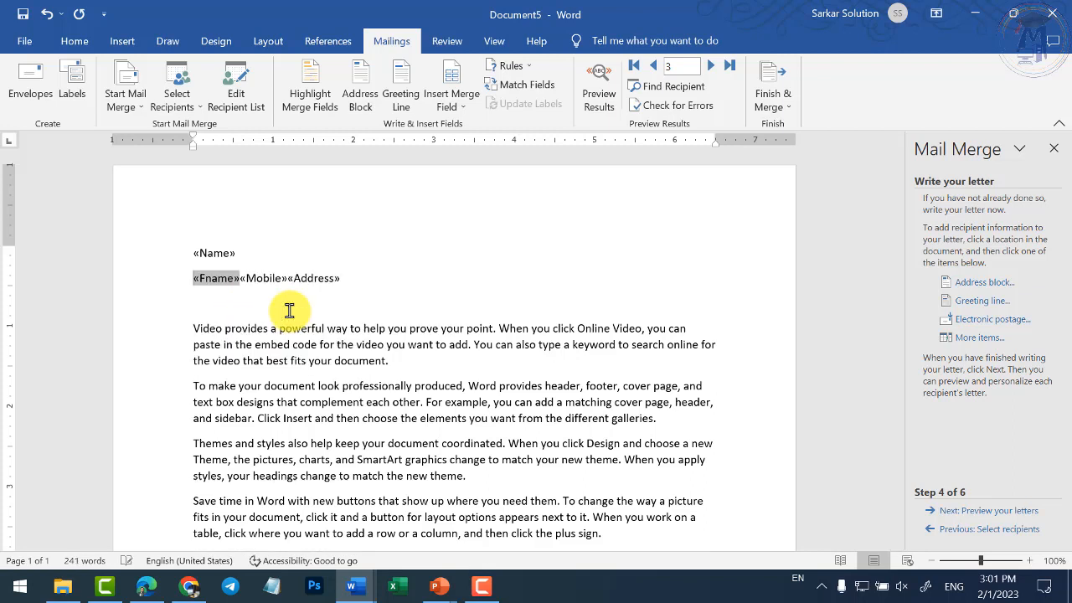
key(Right)
key(Right)
key(Right)
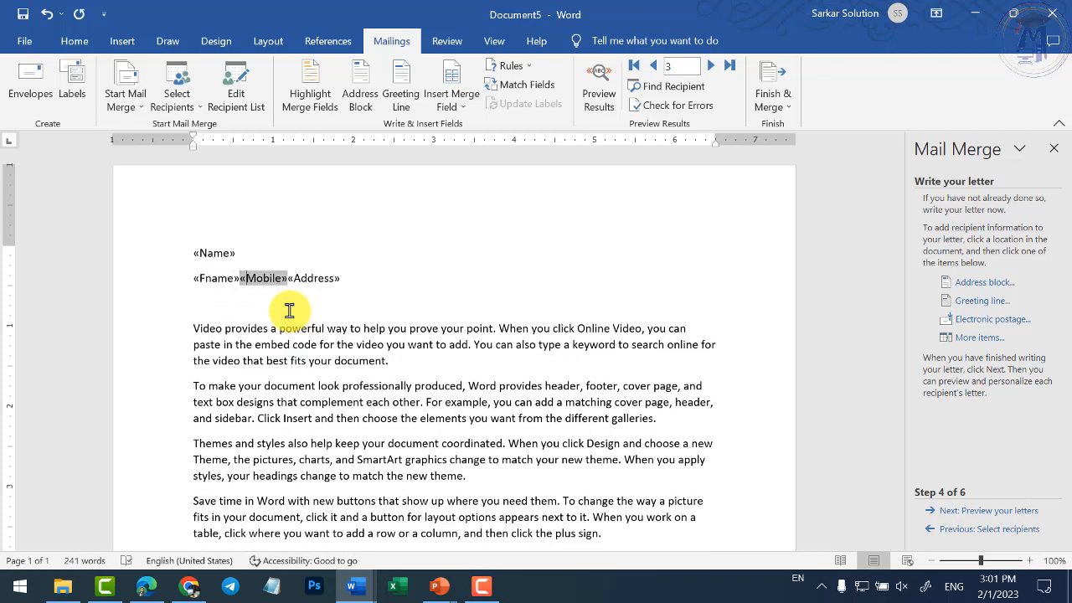
key(Return)
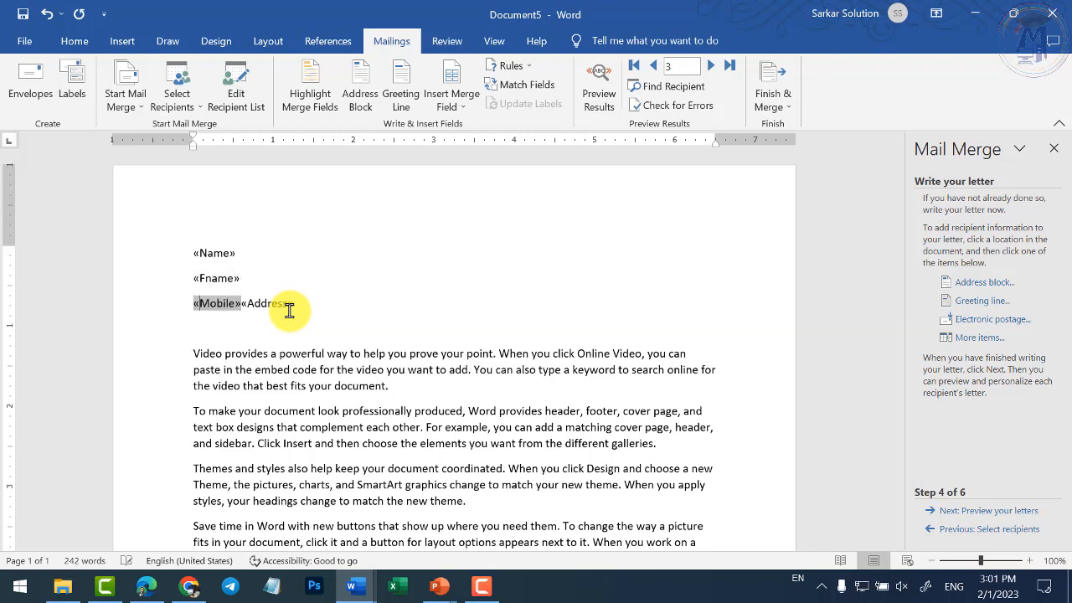
key(Right)
key(Right)
key(Right)
key(Right)
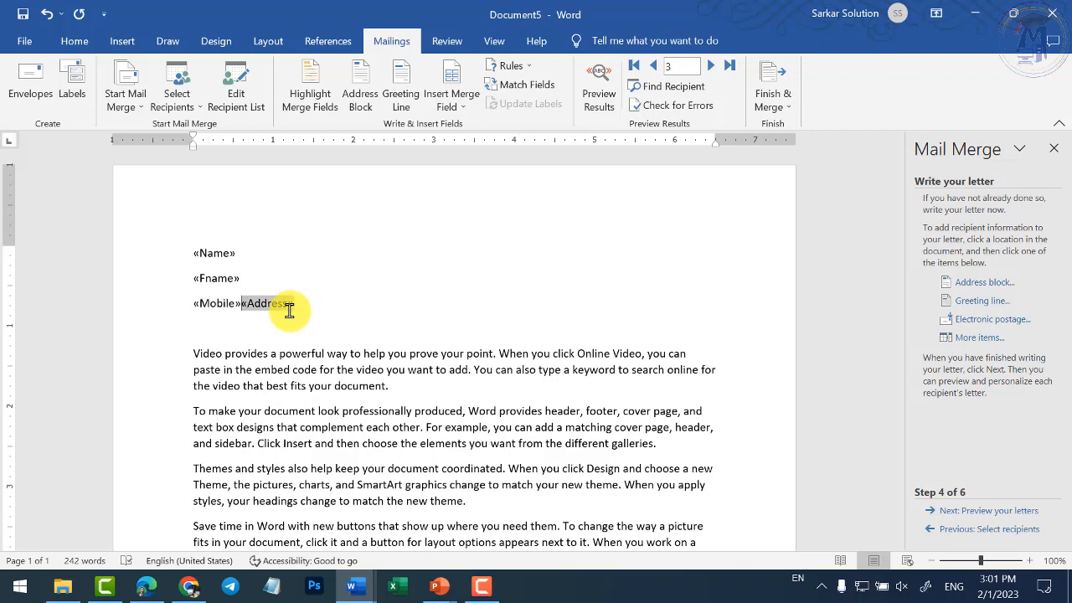
key(Return)
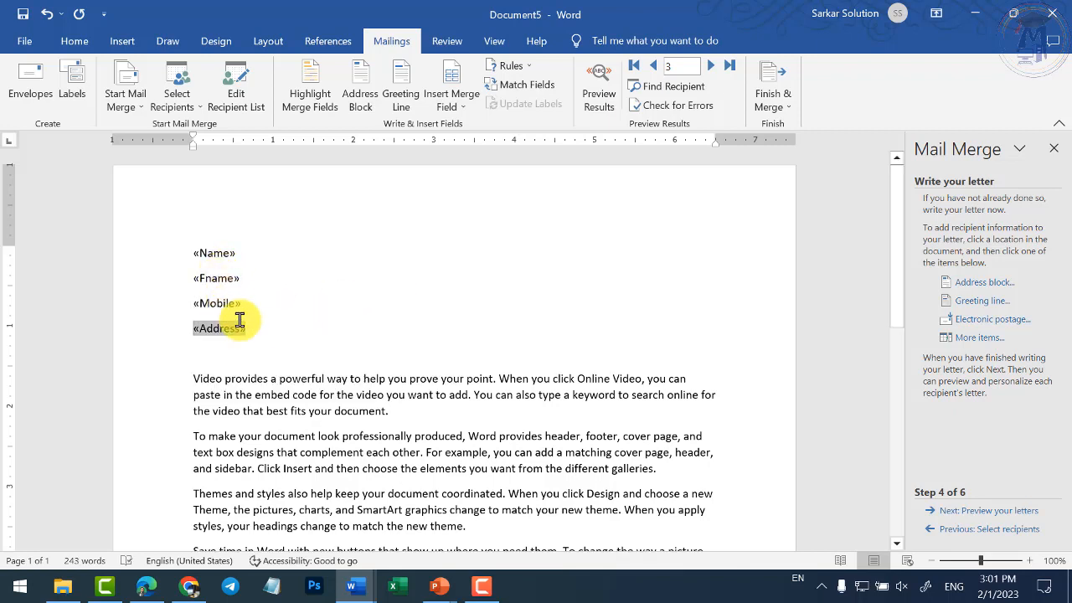
click(255, 330)
click(248, 331)
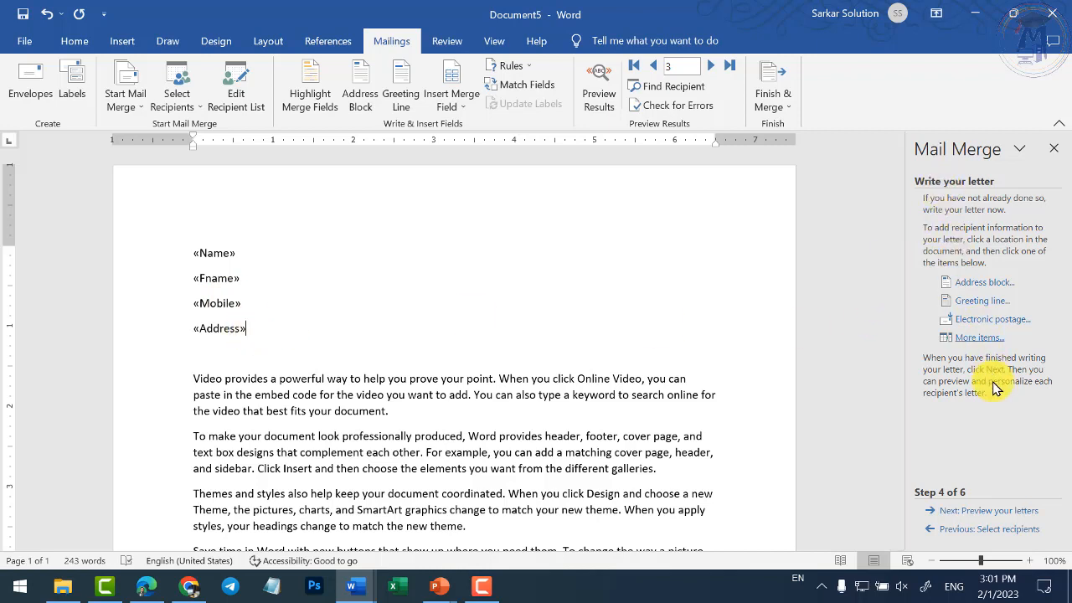
- Move to the merge preview and step between the first and second recipients' letters
click(996, 511)
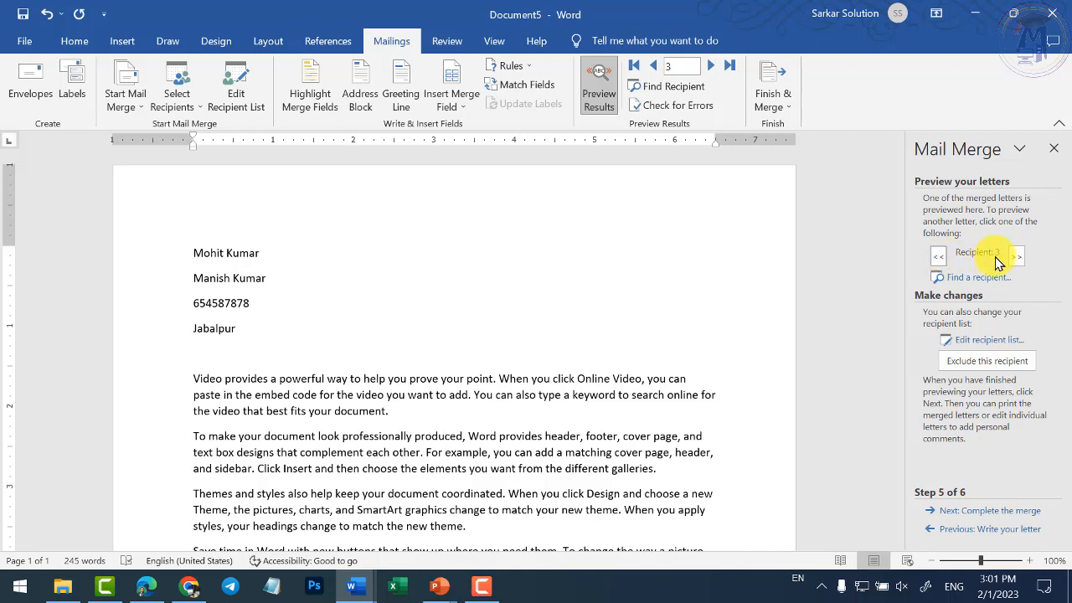
click(943, 258)
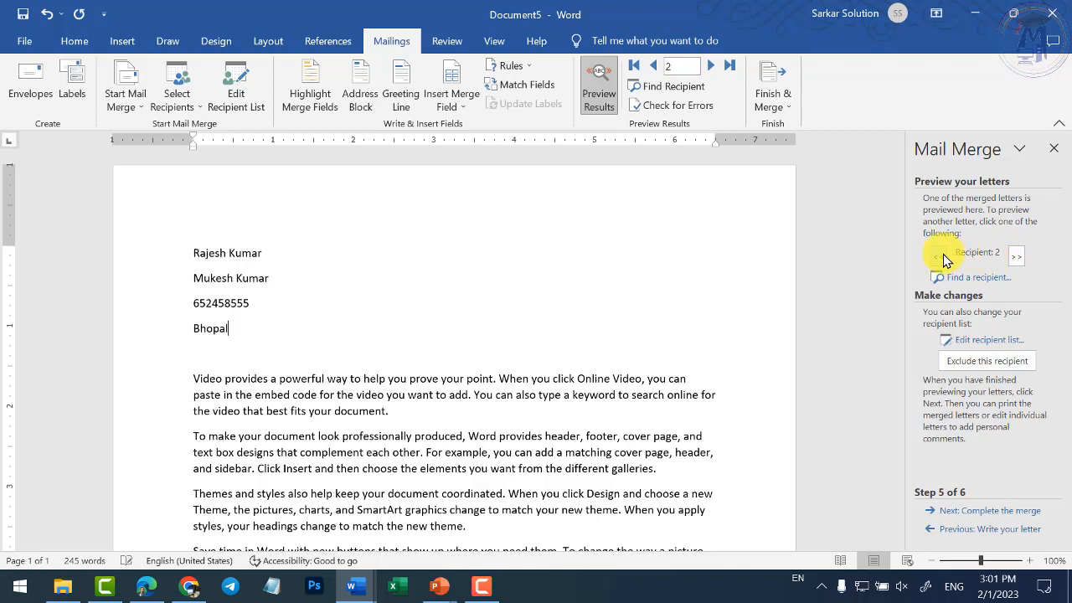
click(939, 260)
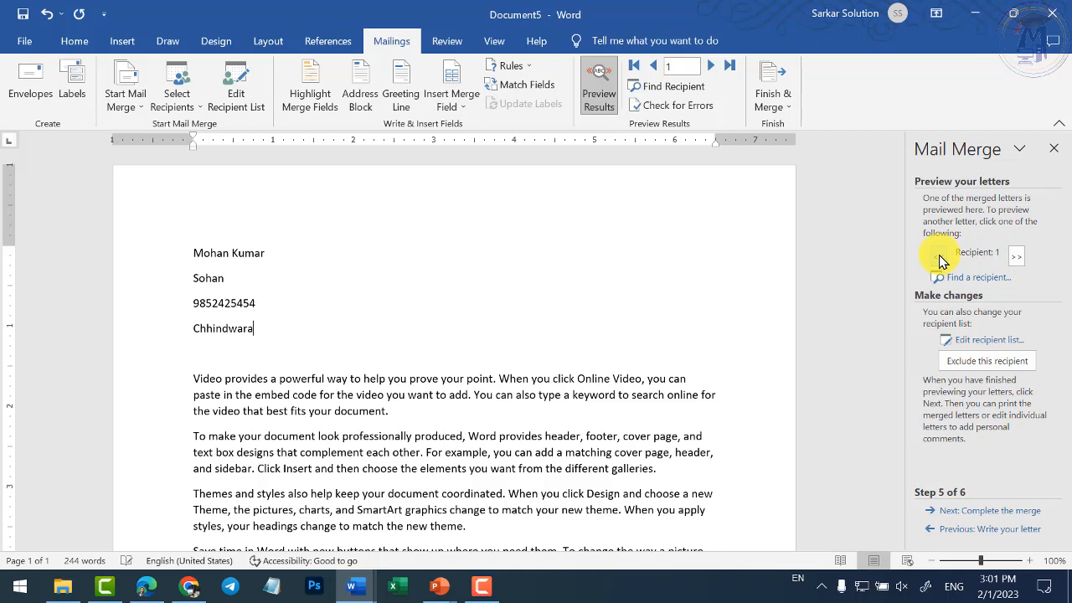
click(1015, 258)
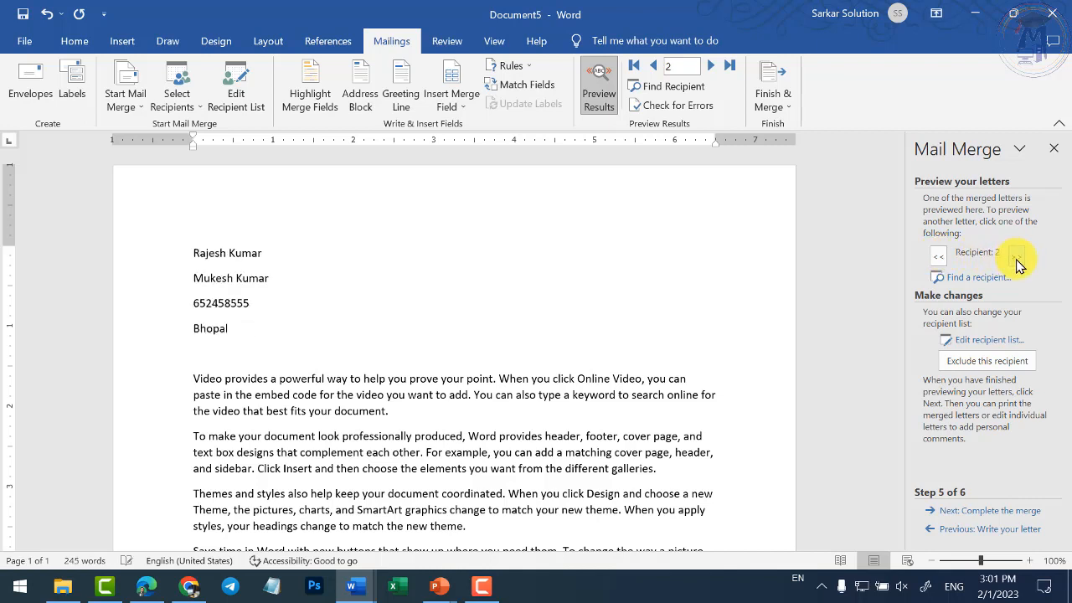
click(939, 258)
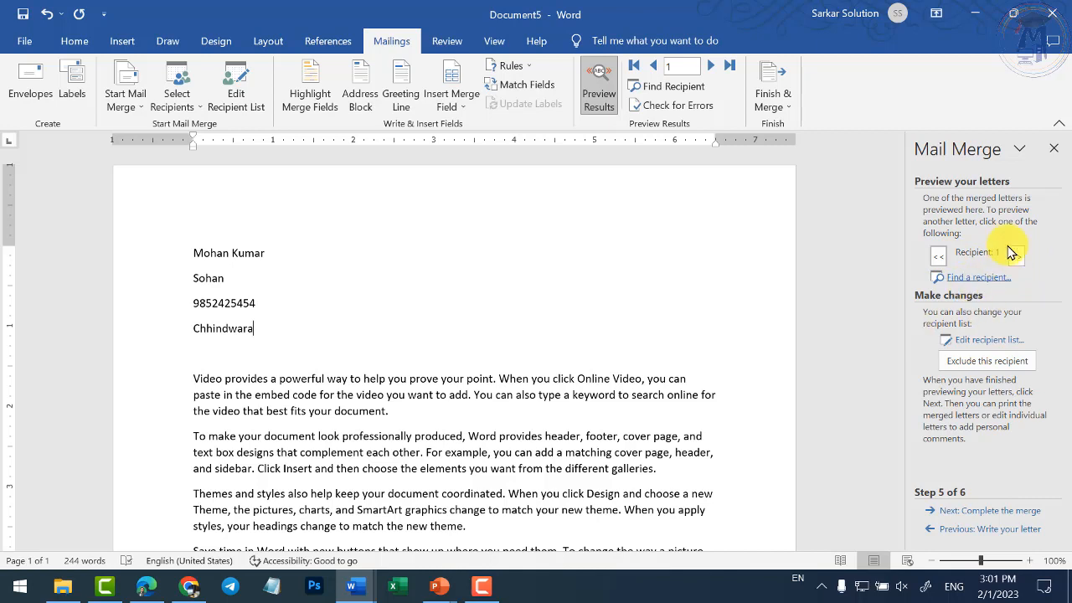
- Preview recipient 2's letter on the File > Print page
click(1016, 257)
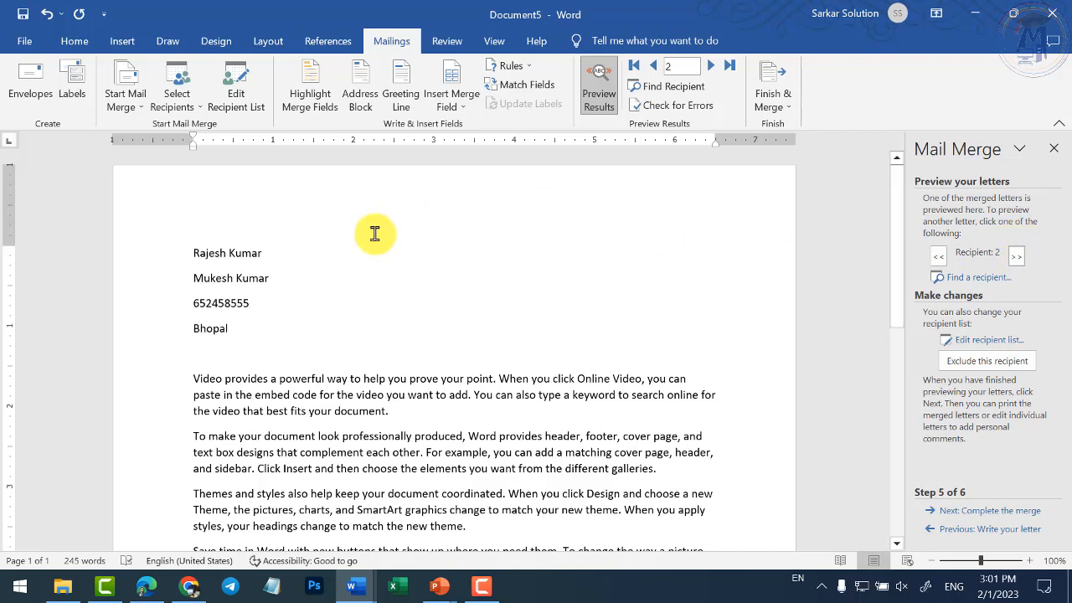
click(25, 44)
click(85, 340)
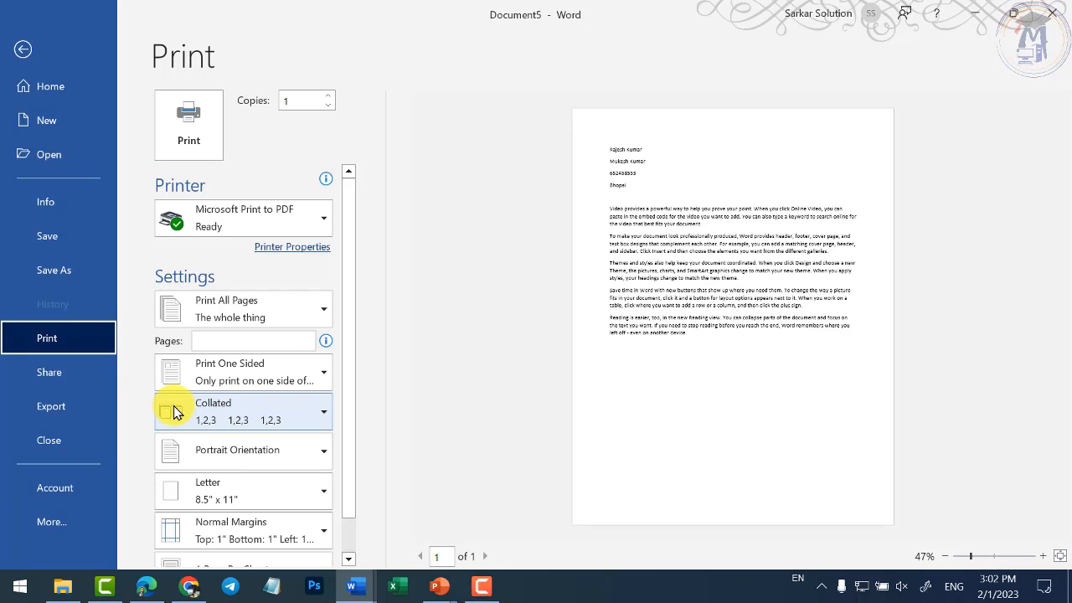
- Leave the Print page and preview the third recipient's letter
key(Escape)
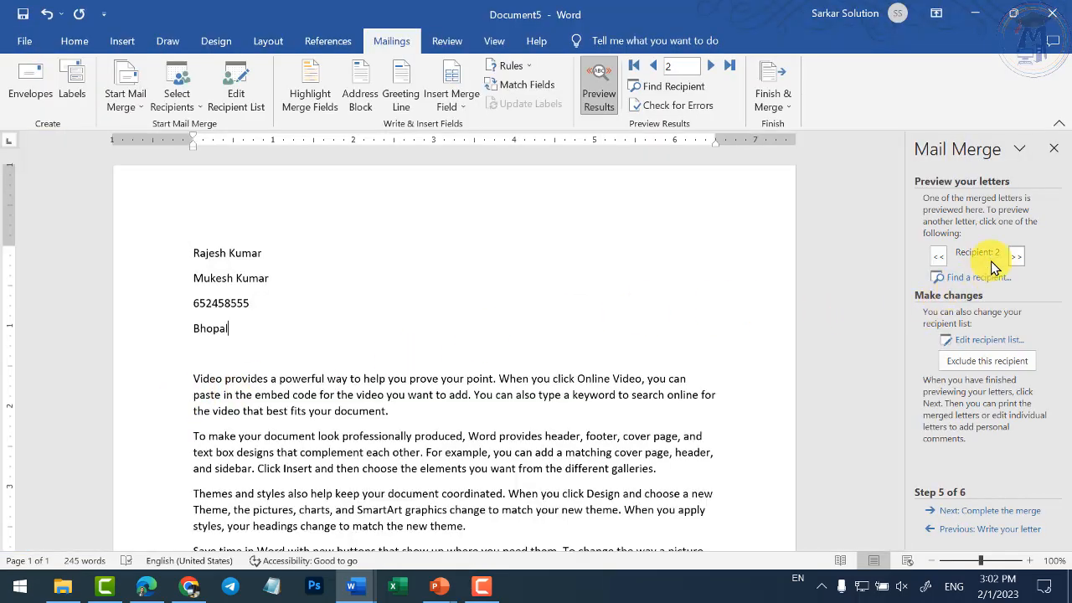
click(1016, 256)
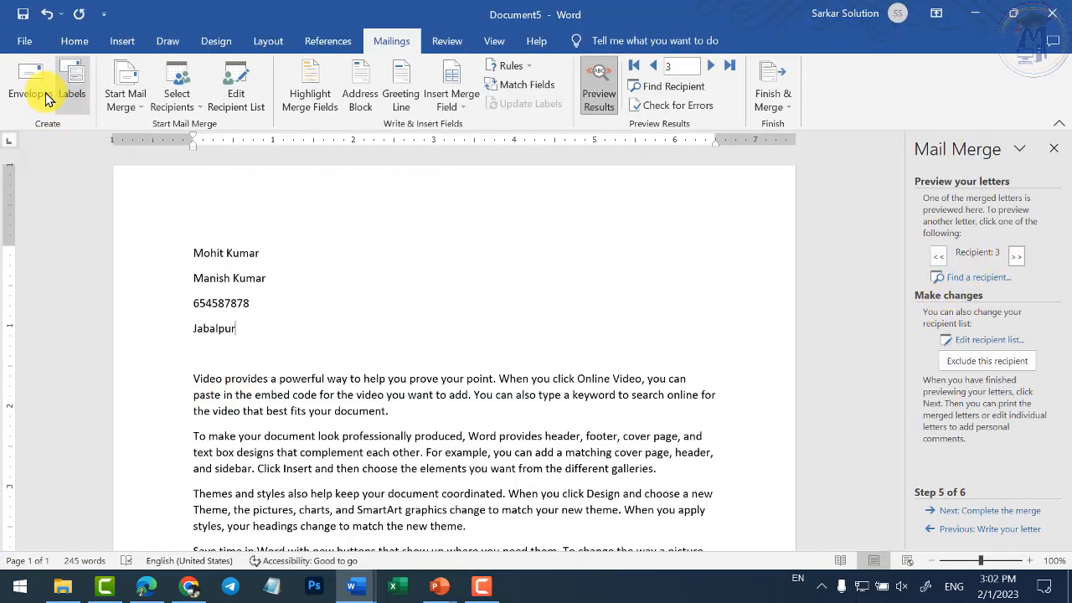
click(25, 41)
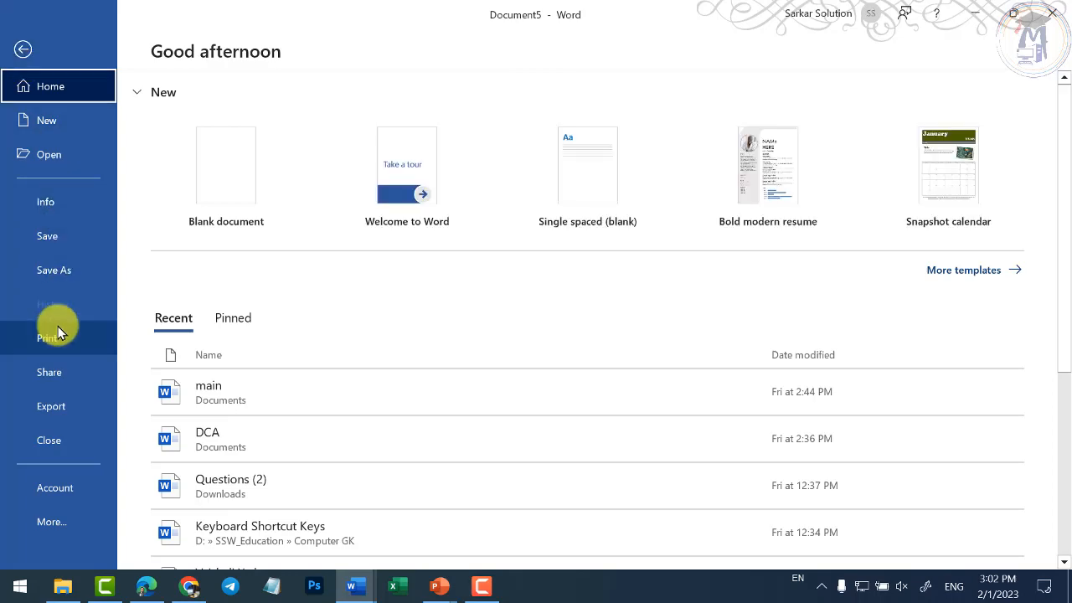
key(Escape)
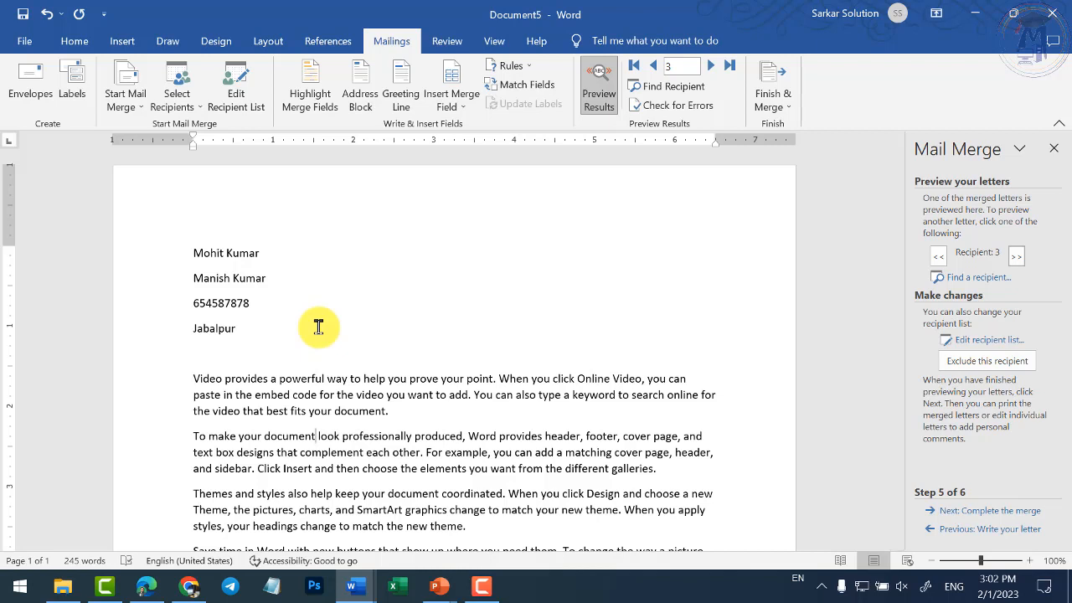
- Preview recipient 2's letter again and scroll down to its closing lines
click(268, 332)
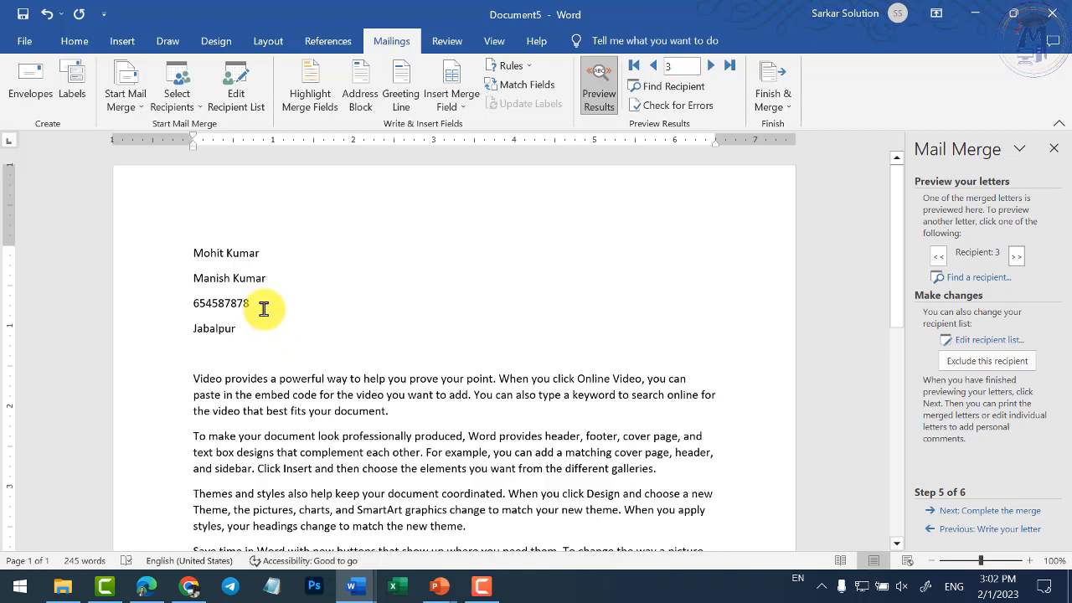
click(942, 257)
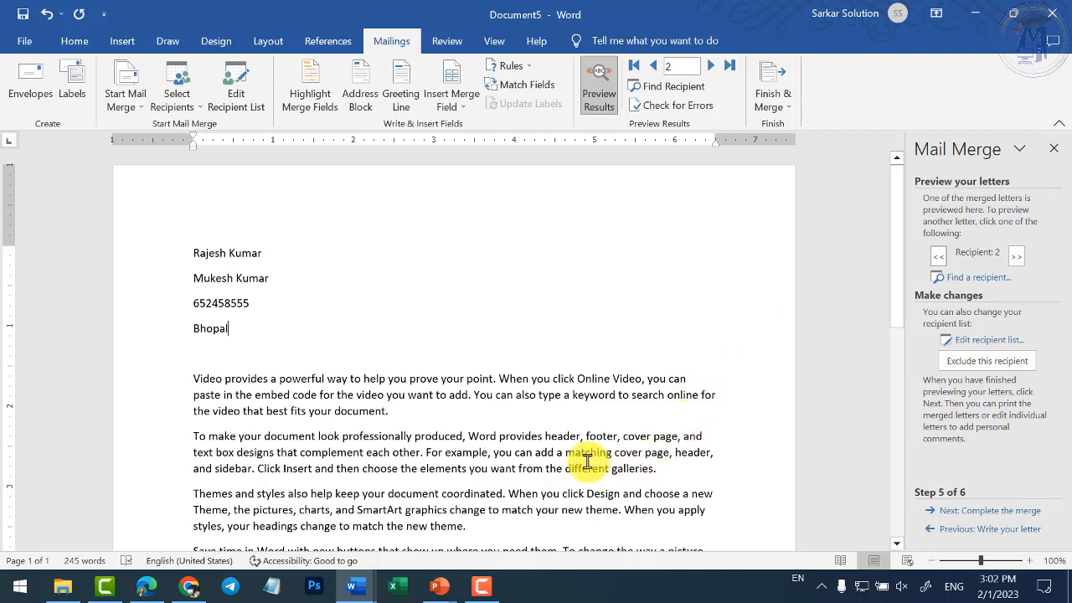
scroll(581, 461, down, 6)
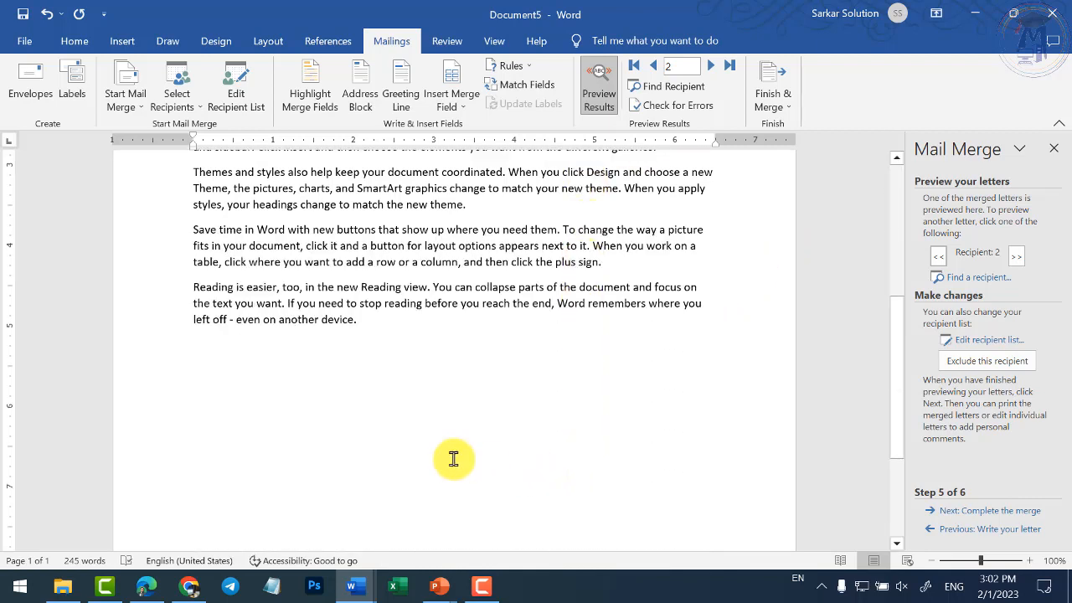
click(440, 416)
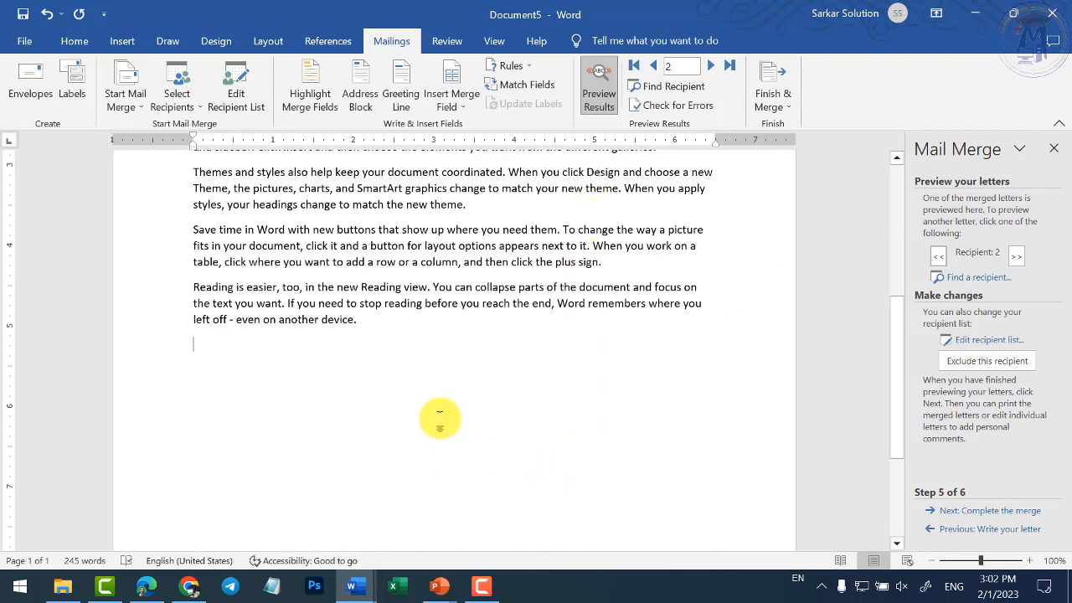
- Advance the Mail Merge wizard from Step 5 to Step 6, Complete the merge
click(981, 511)
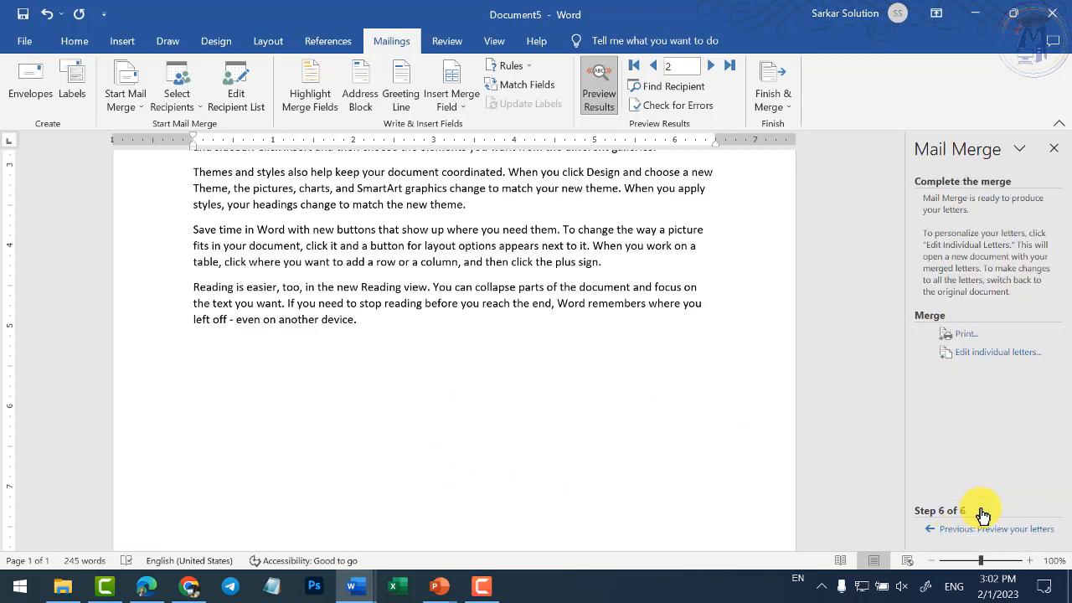
- Merge all records into a new Letters1 document and scroll through the three personalised letters
click(984, 356)
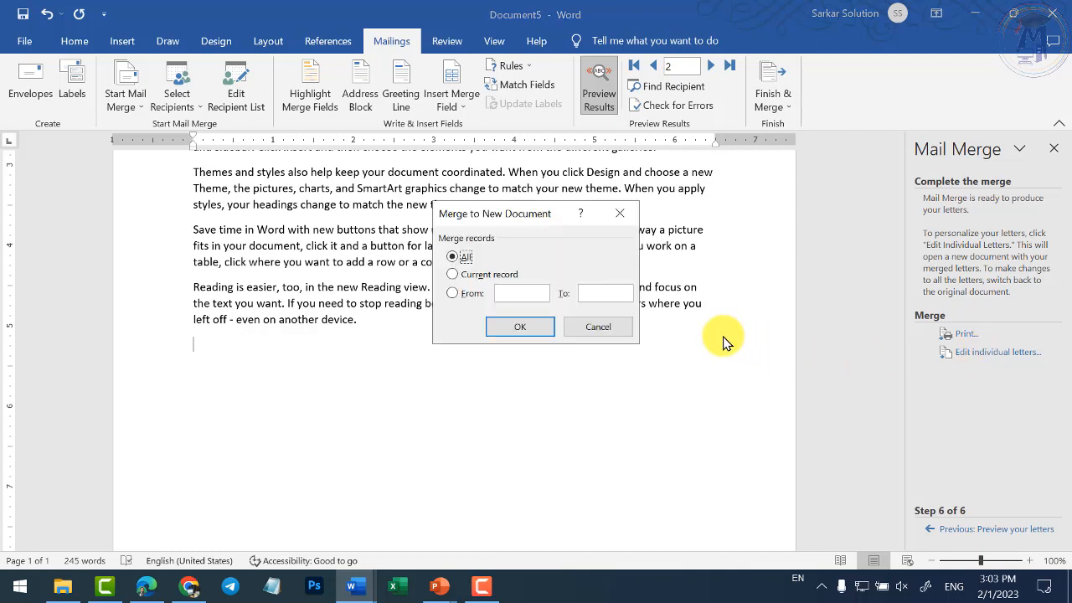
click(529, 330)
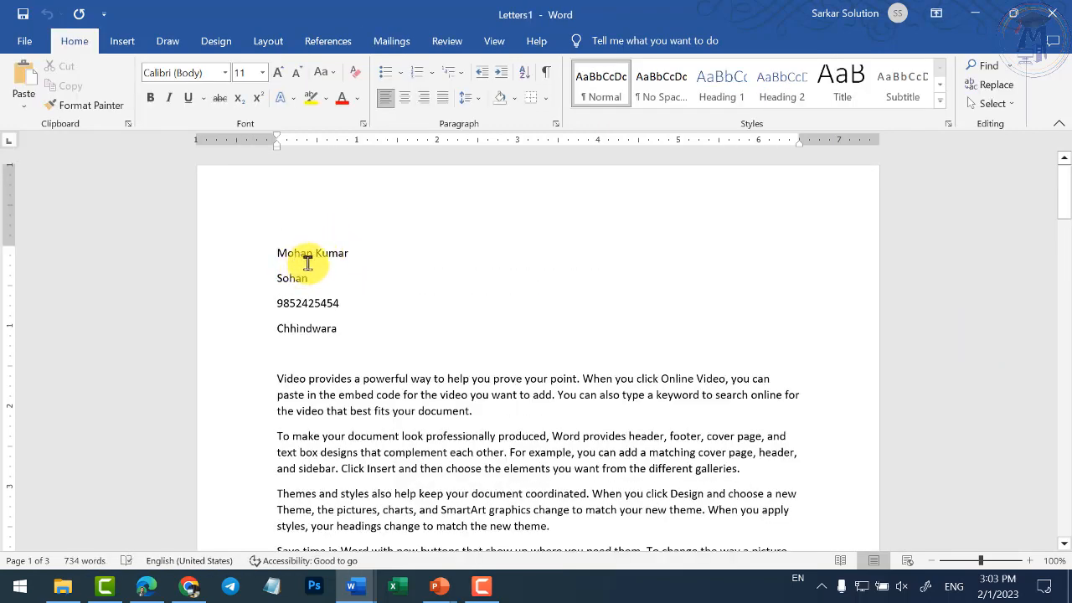
scroll(307, 276, down, 10)
scroll(334, 322, down, 10)
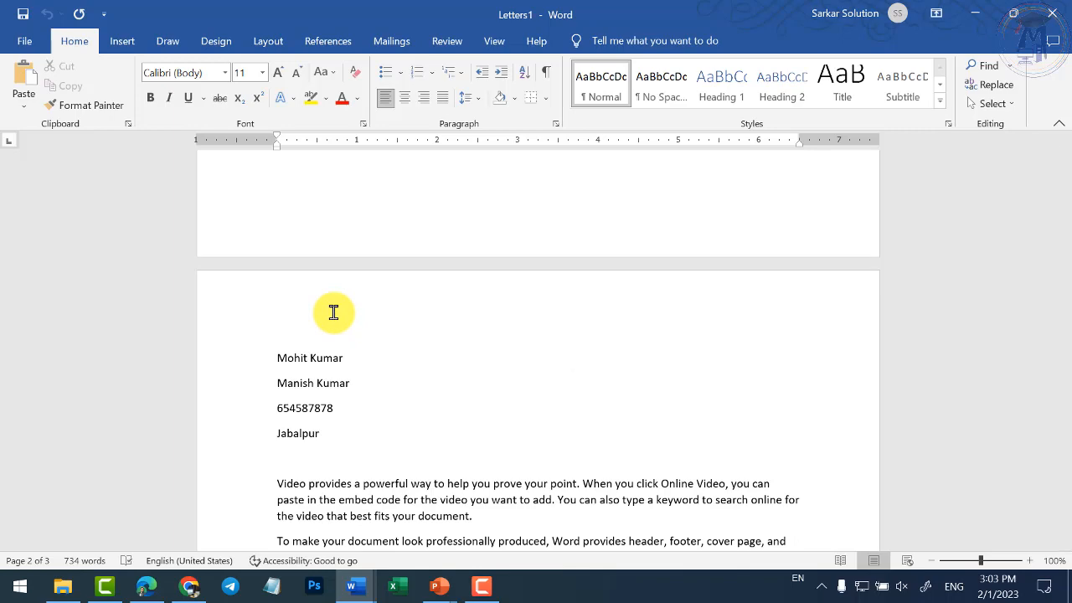
scroll(333, 312, down, 5)
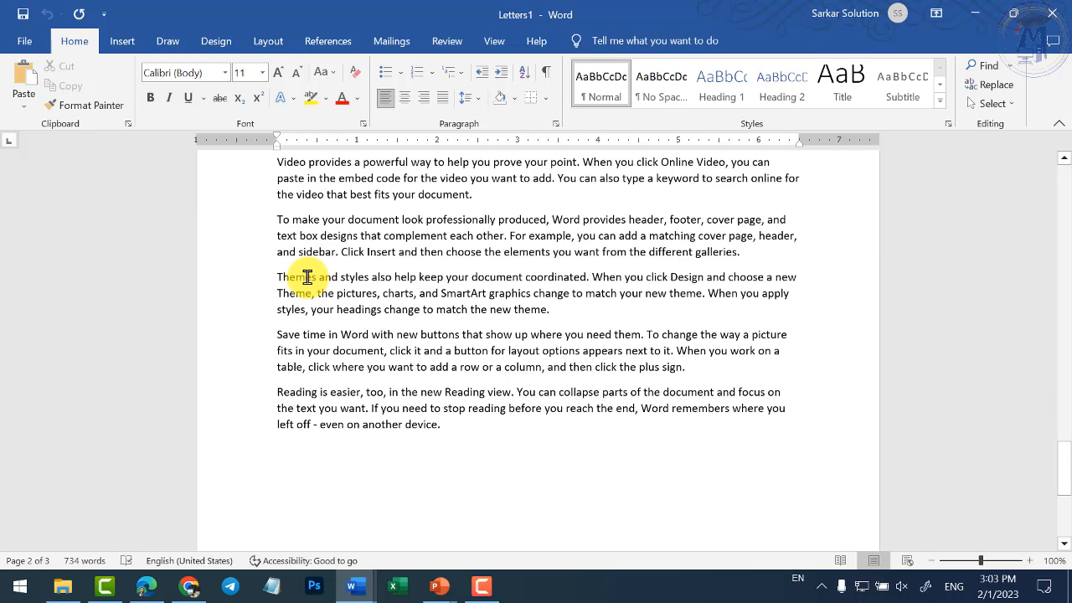
click(433, 462)
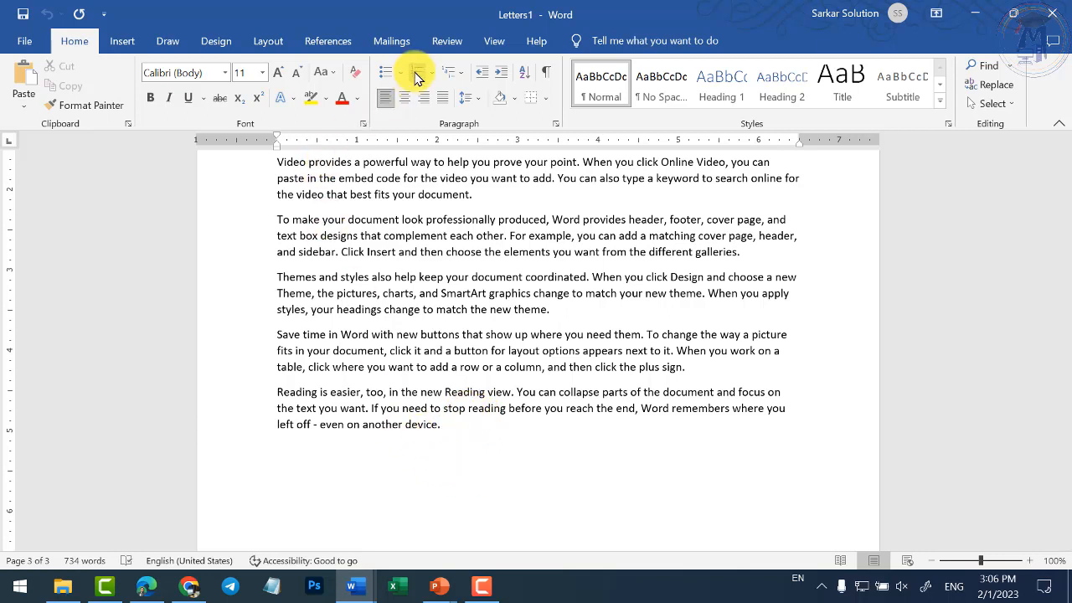
- Open the Mailings Start Mail Merge list, dismiss it without choosing, and return to the Home tab
click(361, 40)
click(387, 40)
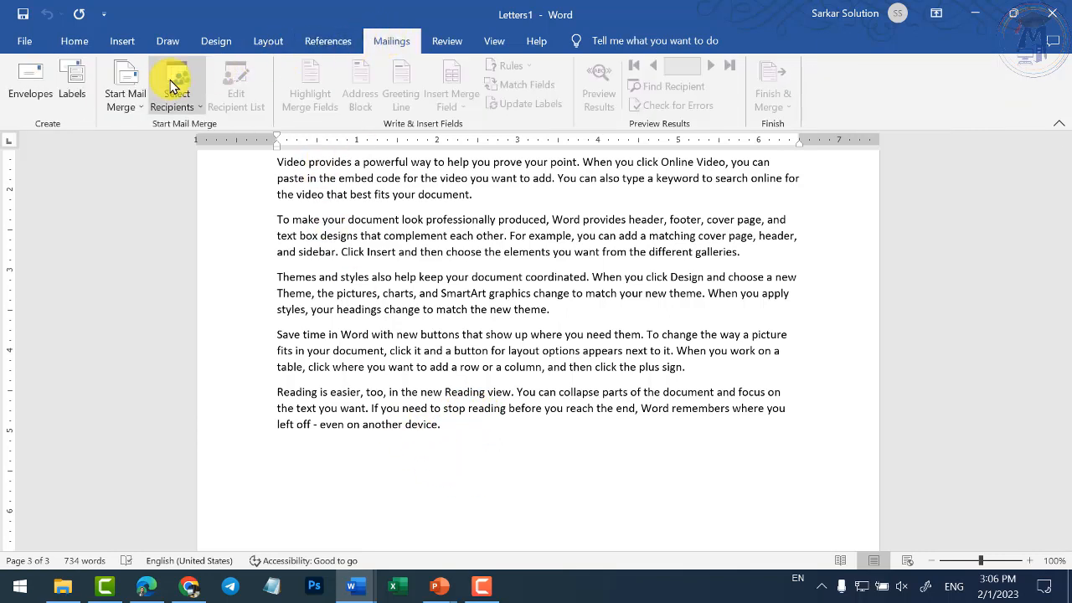
click(131, 104)
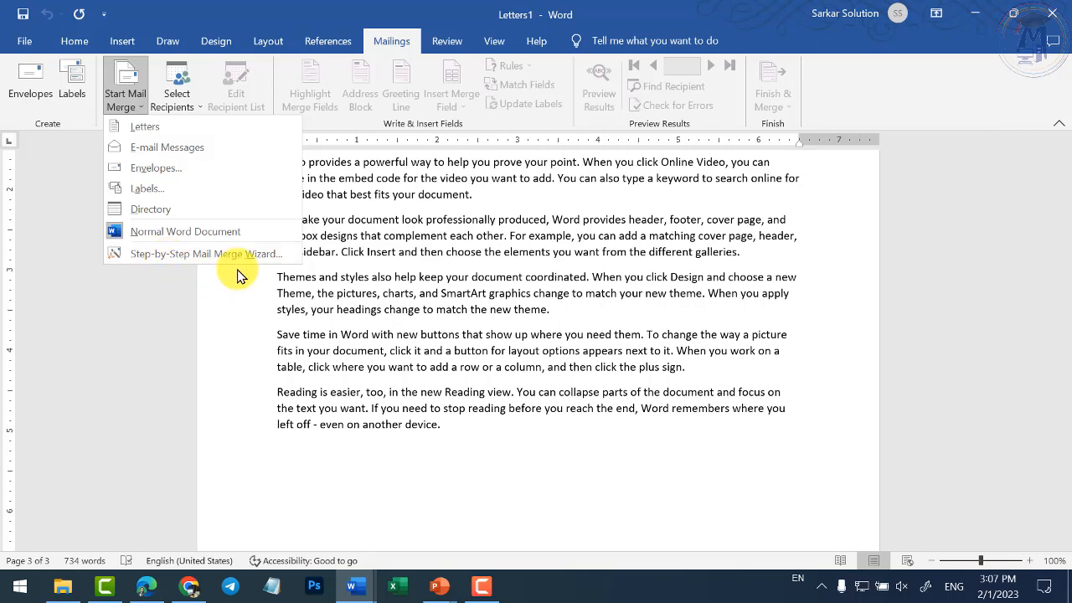
click(282, 309)
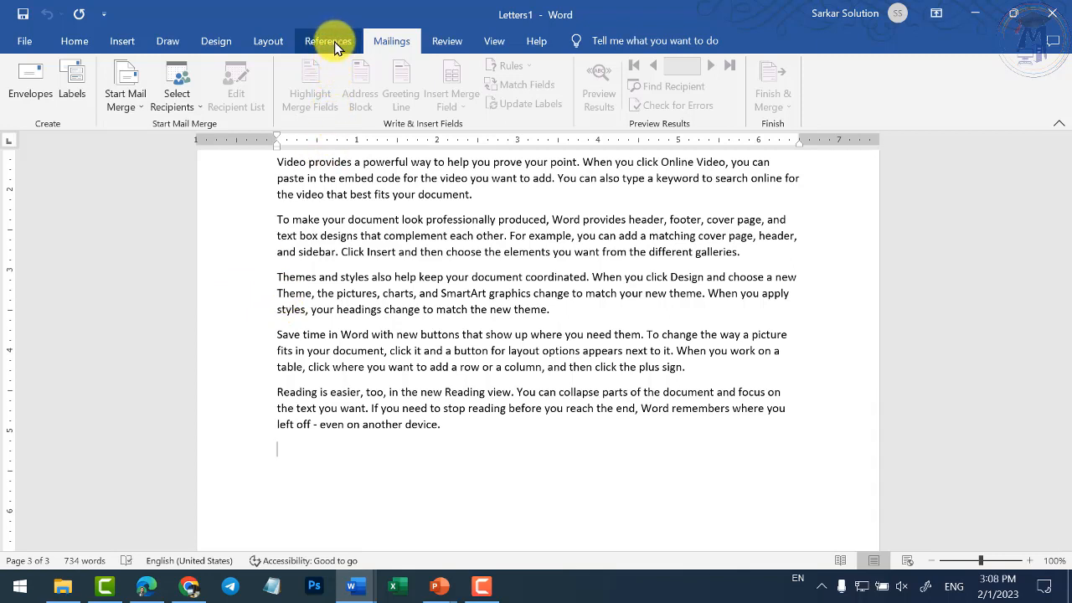
click(80, 40)
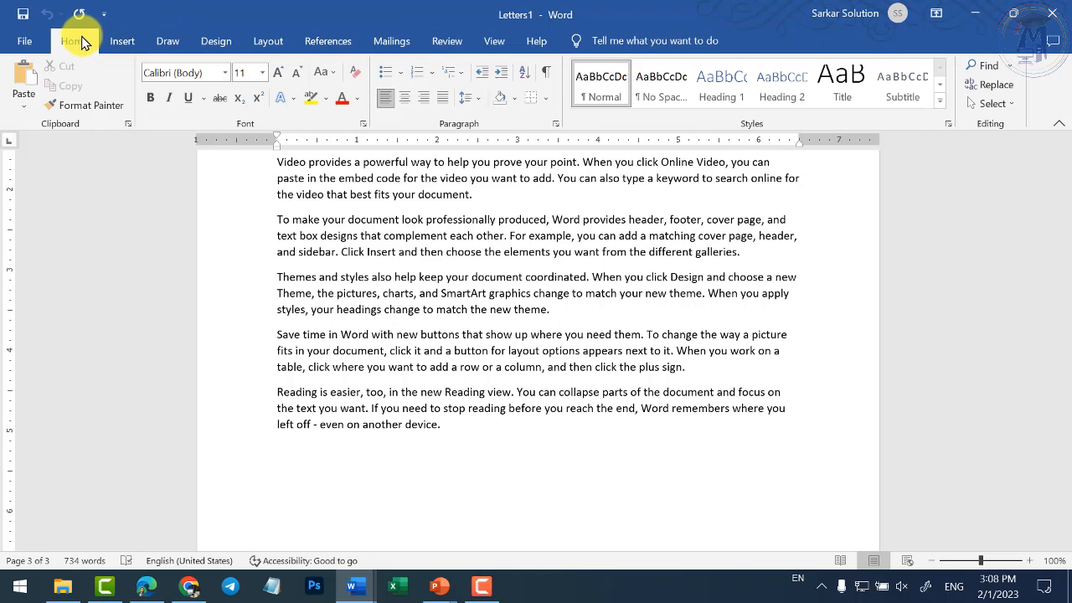